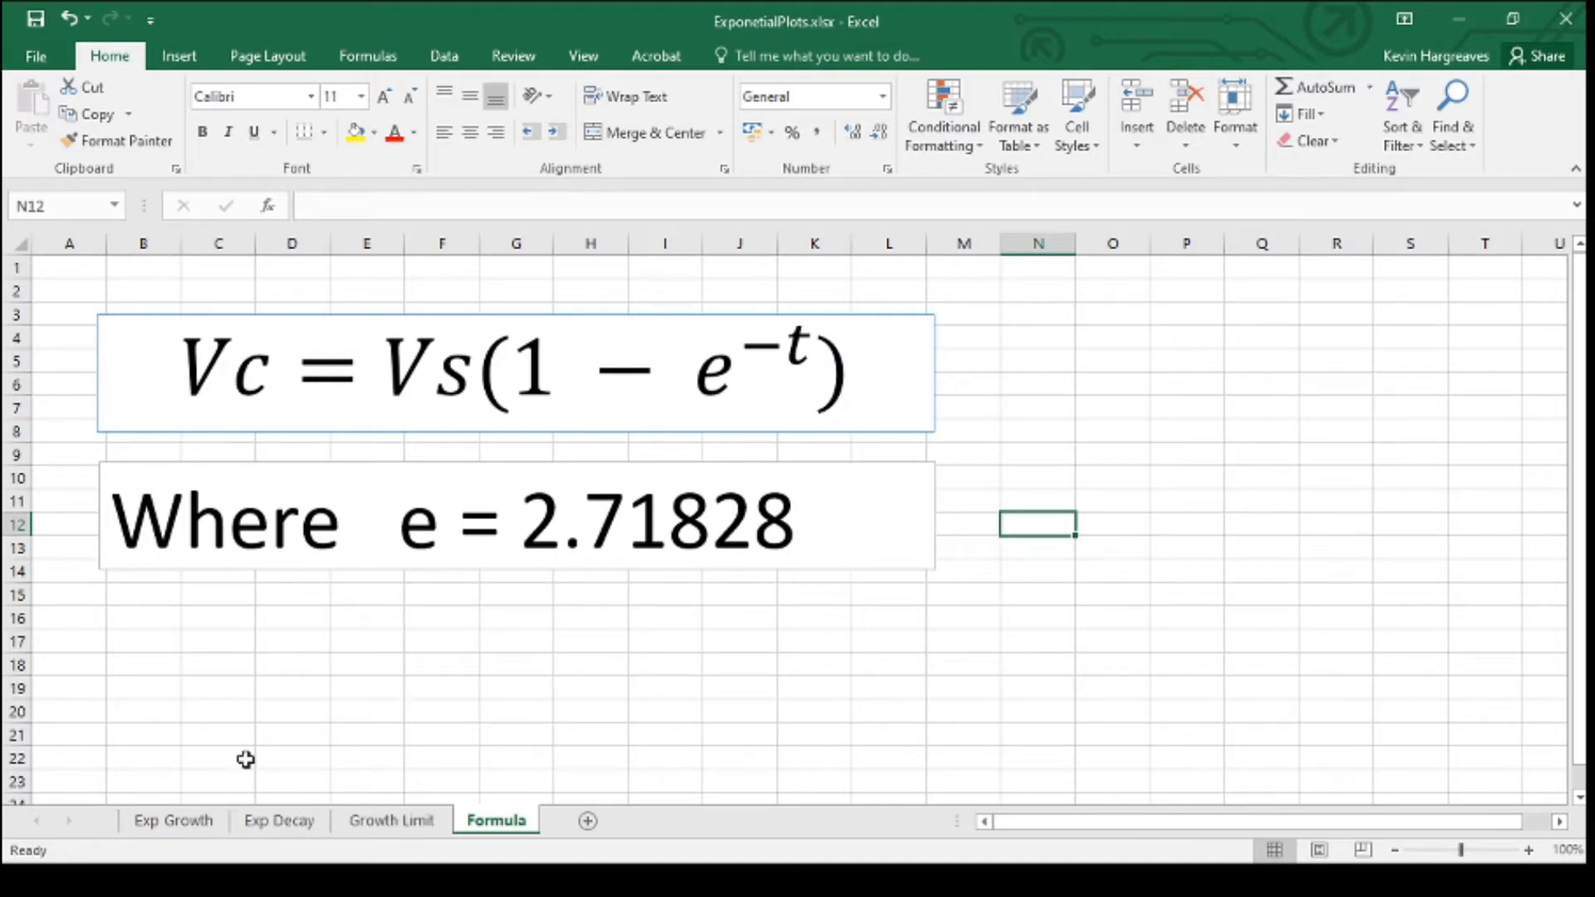
# - Review the charts on the Exp Growth and Exp Decay sheets and the voltage equation on the Formula sheet
pyautogui.click(174, 821)
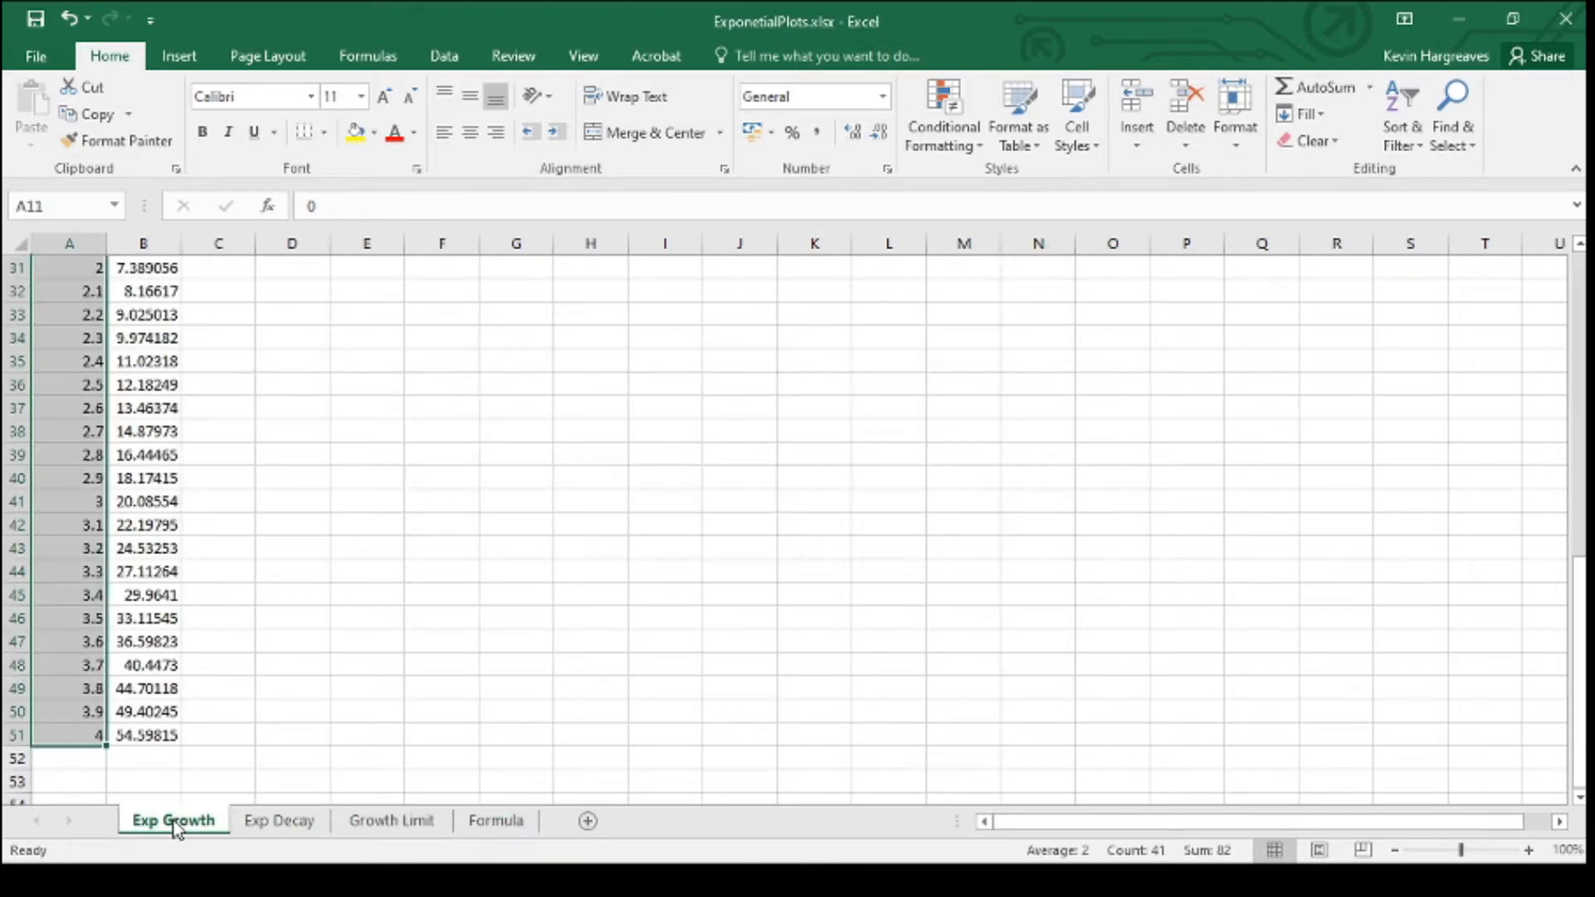
pyautogui.scroll(10, 281, 748)
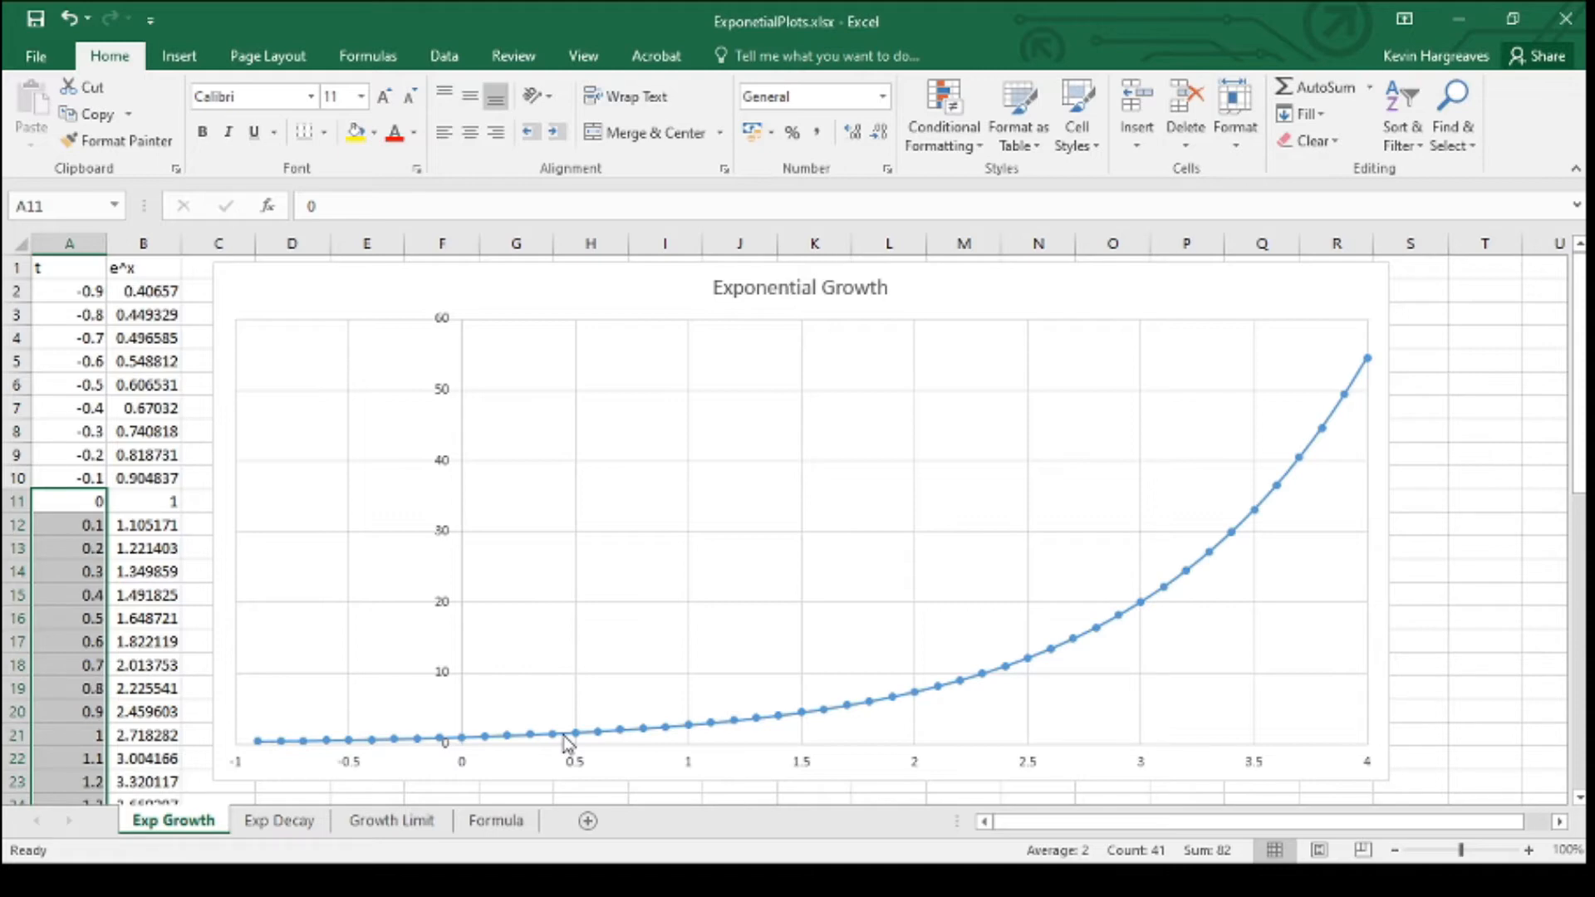
pyautogui.click(282, 820)
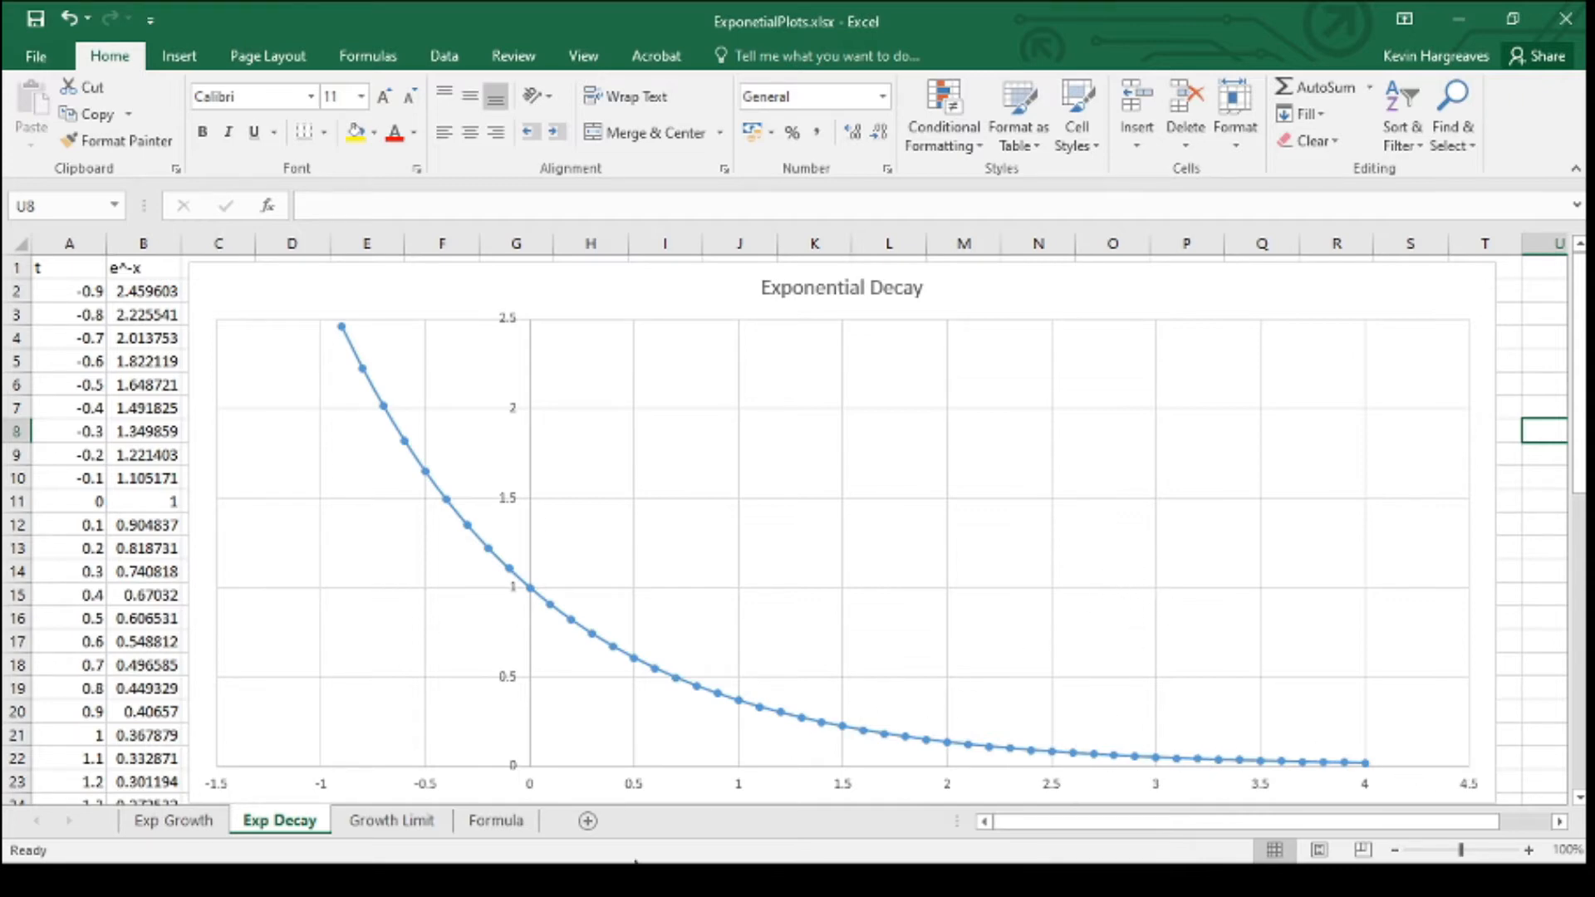
pyautogui.click(498, 823)
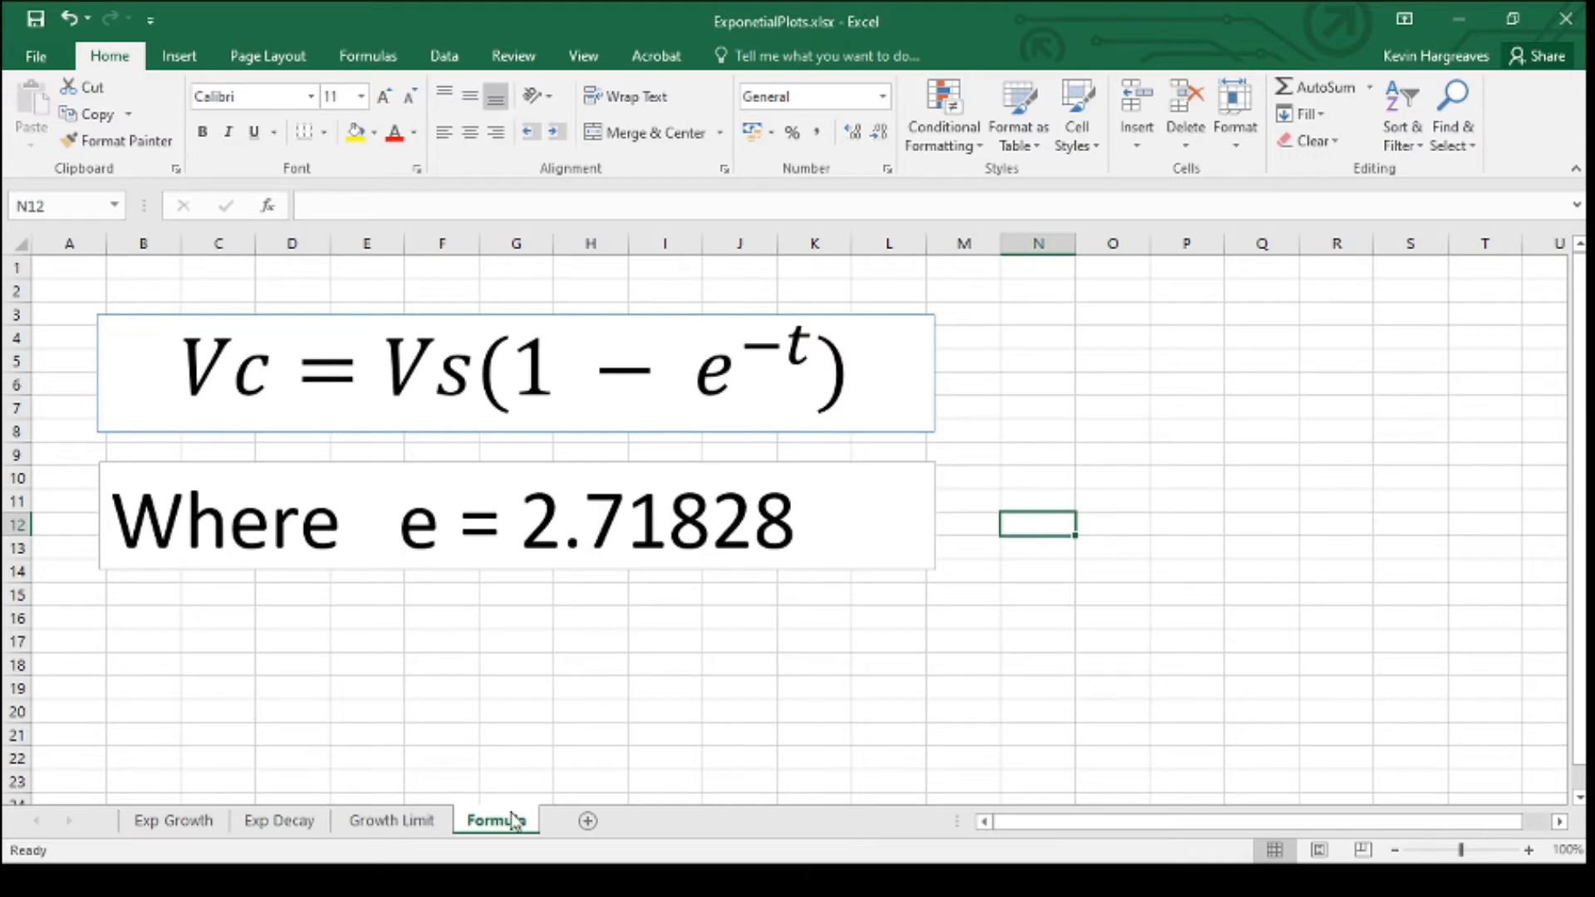
# - On the Growth Limit sheet, extend the Time series from A2:A5 down to A27 in 0.2 increments, ending at 5
pyautogui.click(416, 824)
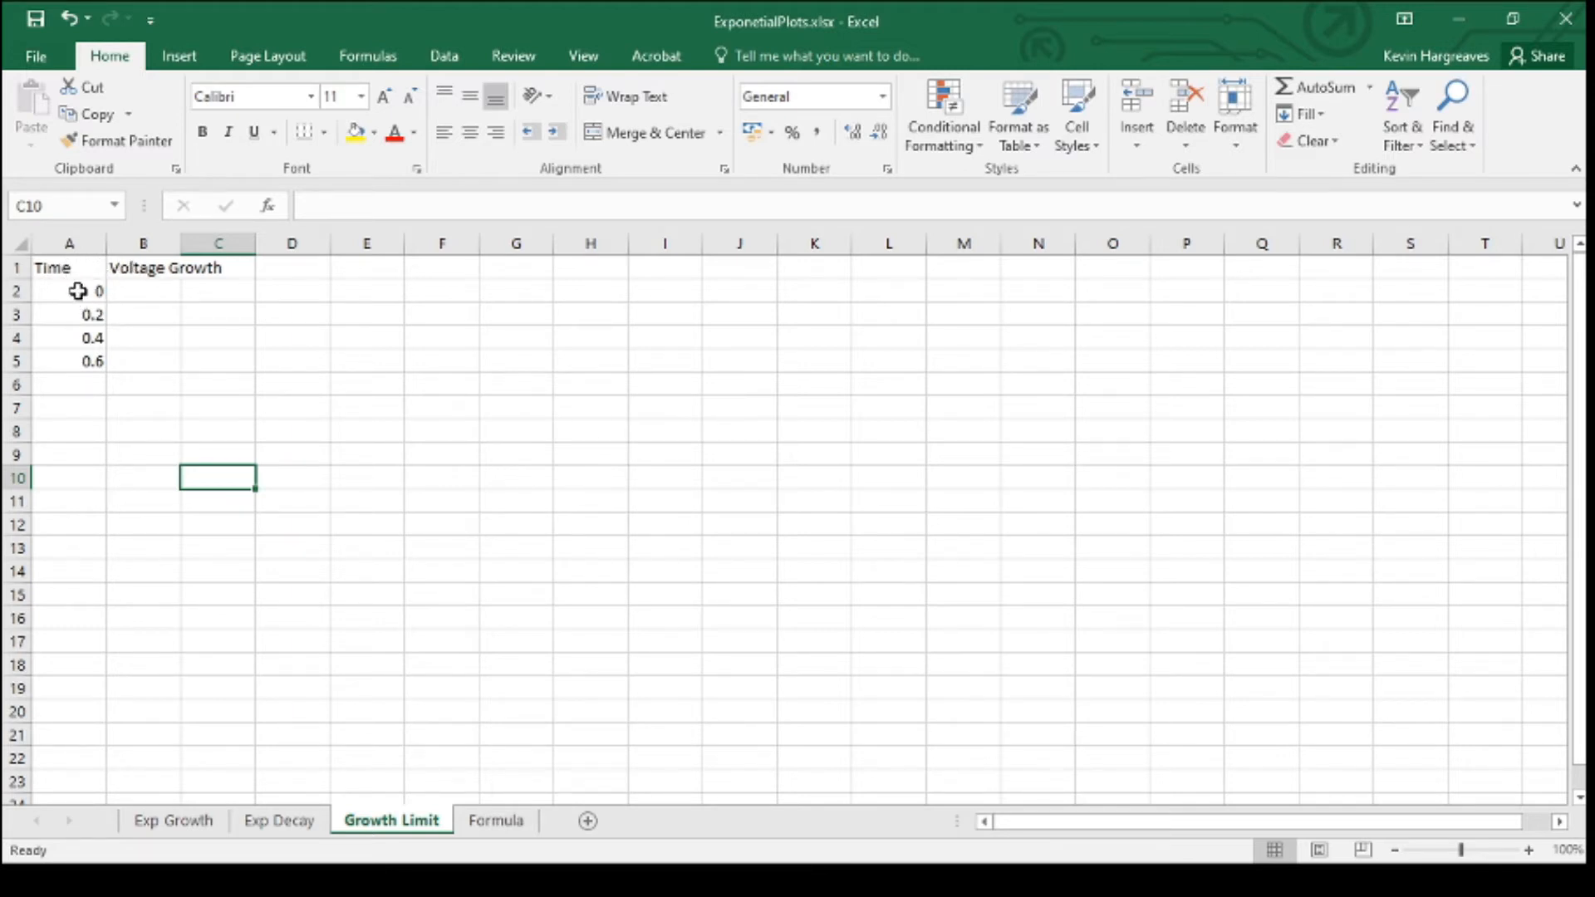
pyautogui.moveTo(82, 292); pyautogui.dragTo(89, 347)
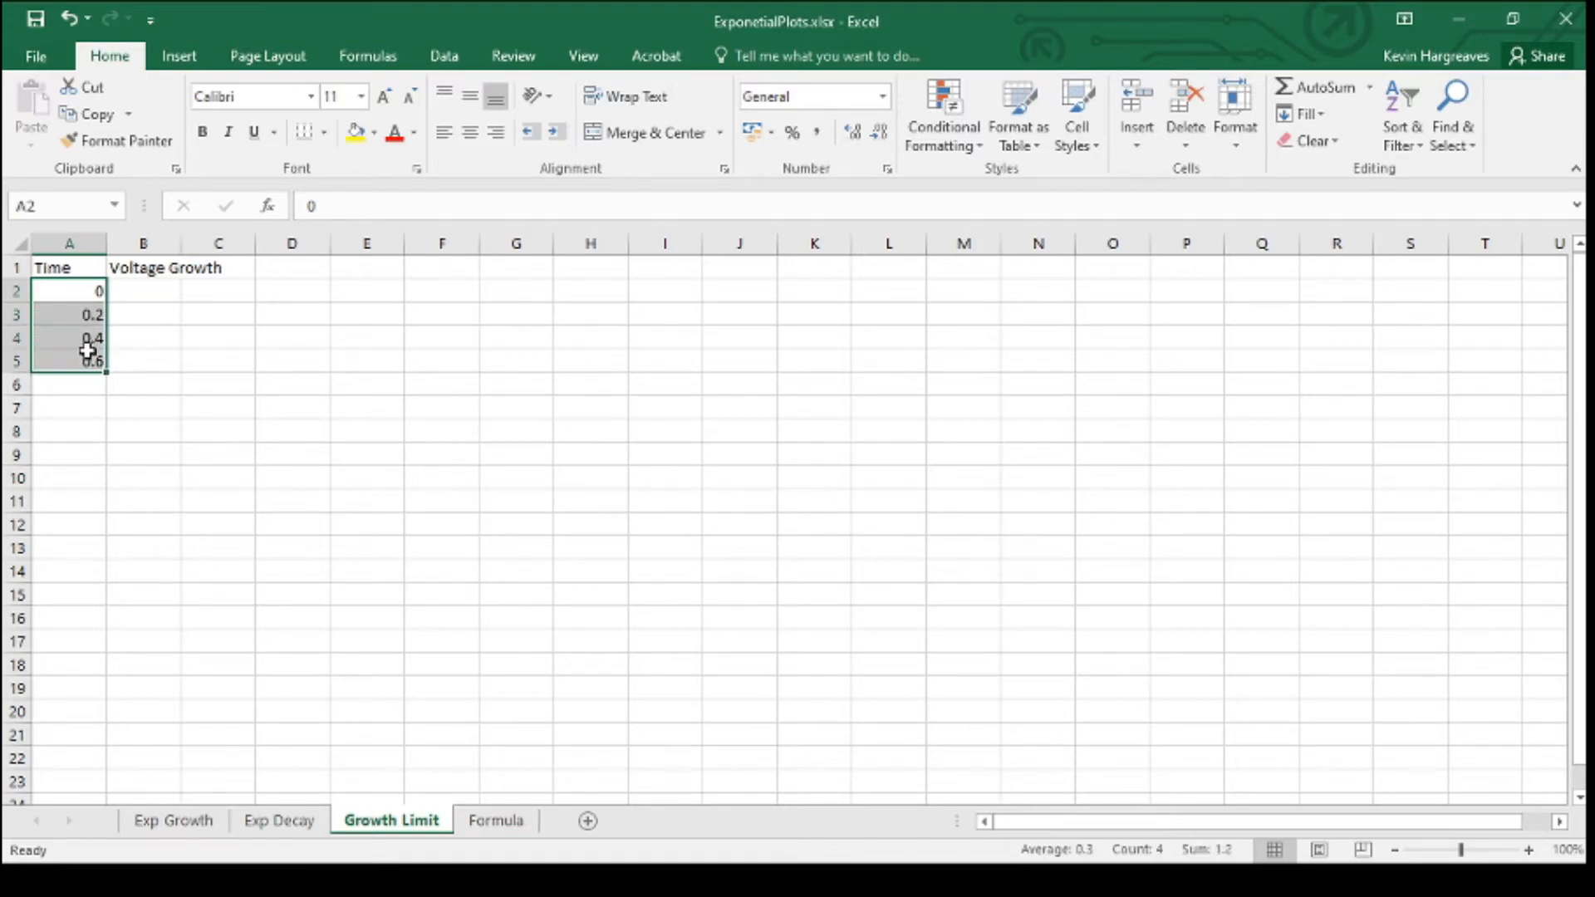
pyautogui.click(58, 286)
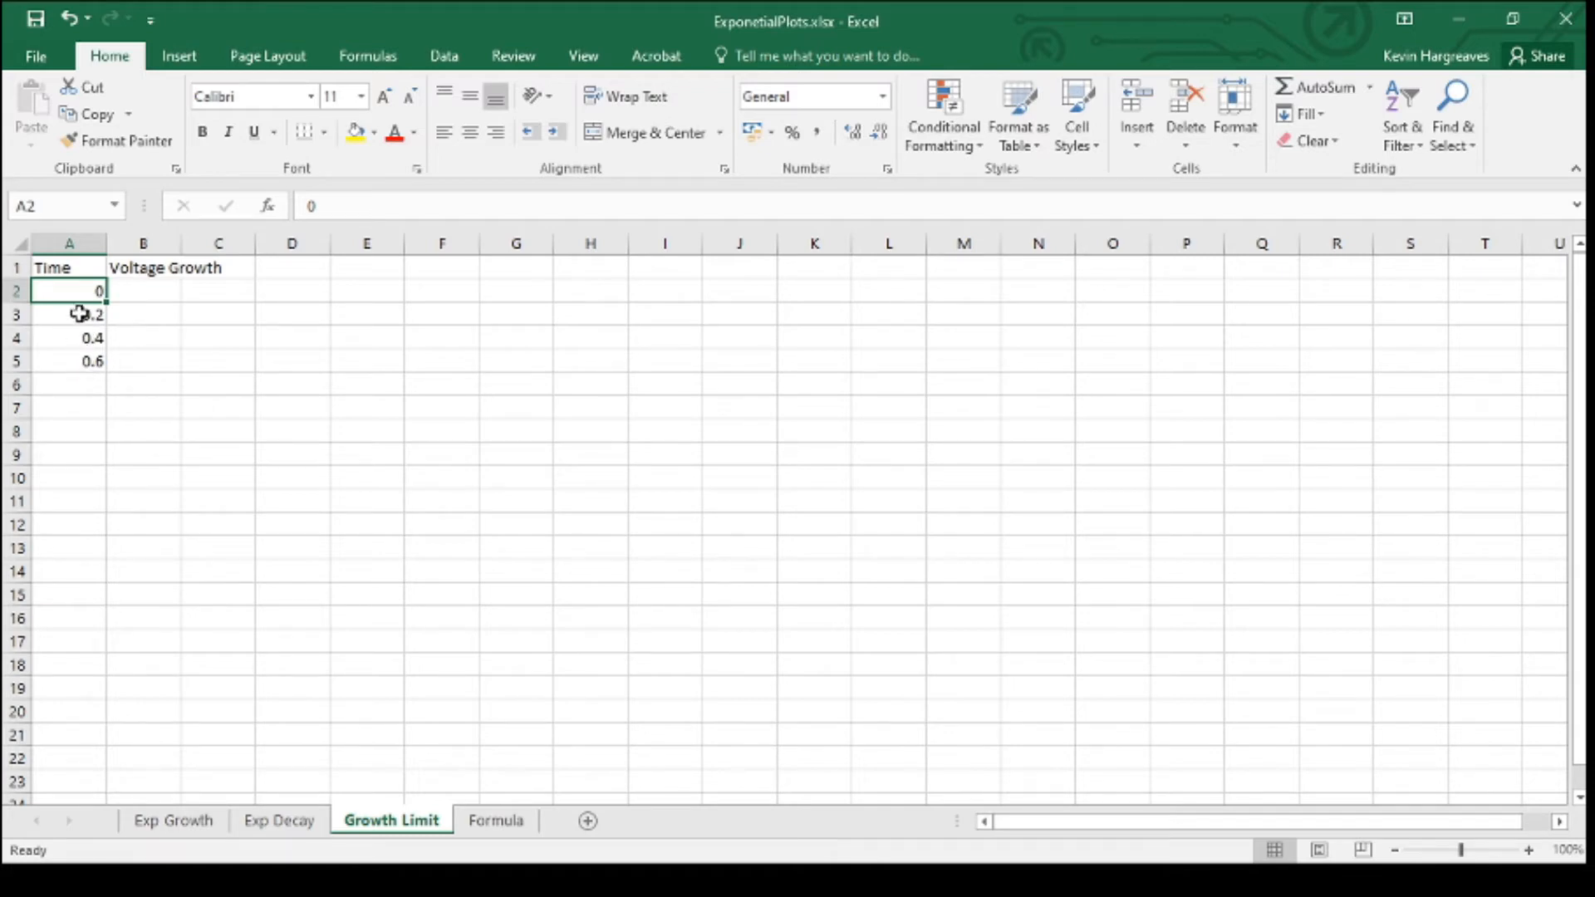
pyautogui.moveTo(72, 290); pyautogui.dragTo(78, 357)
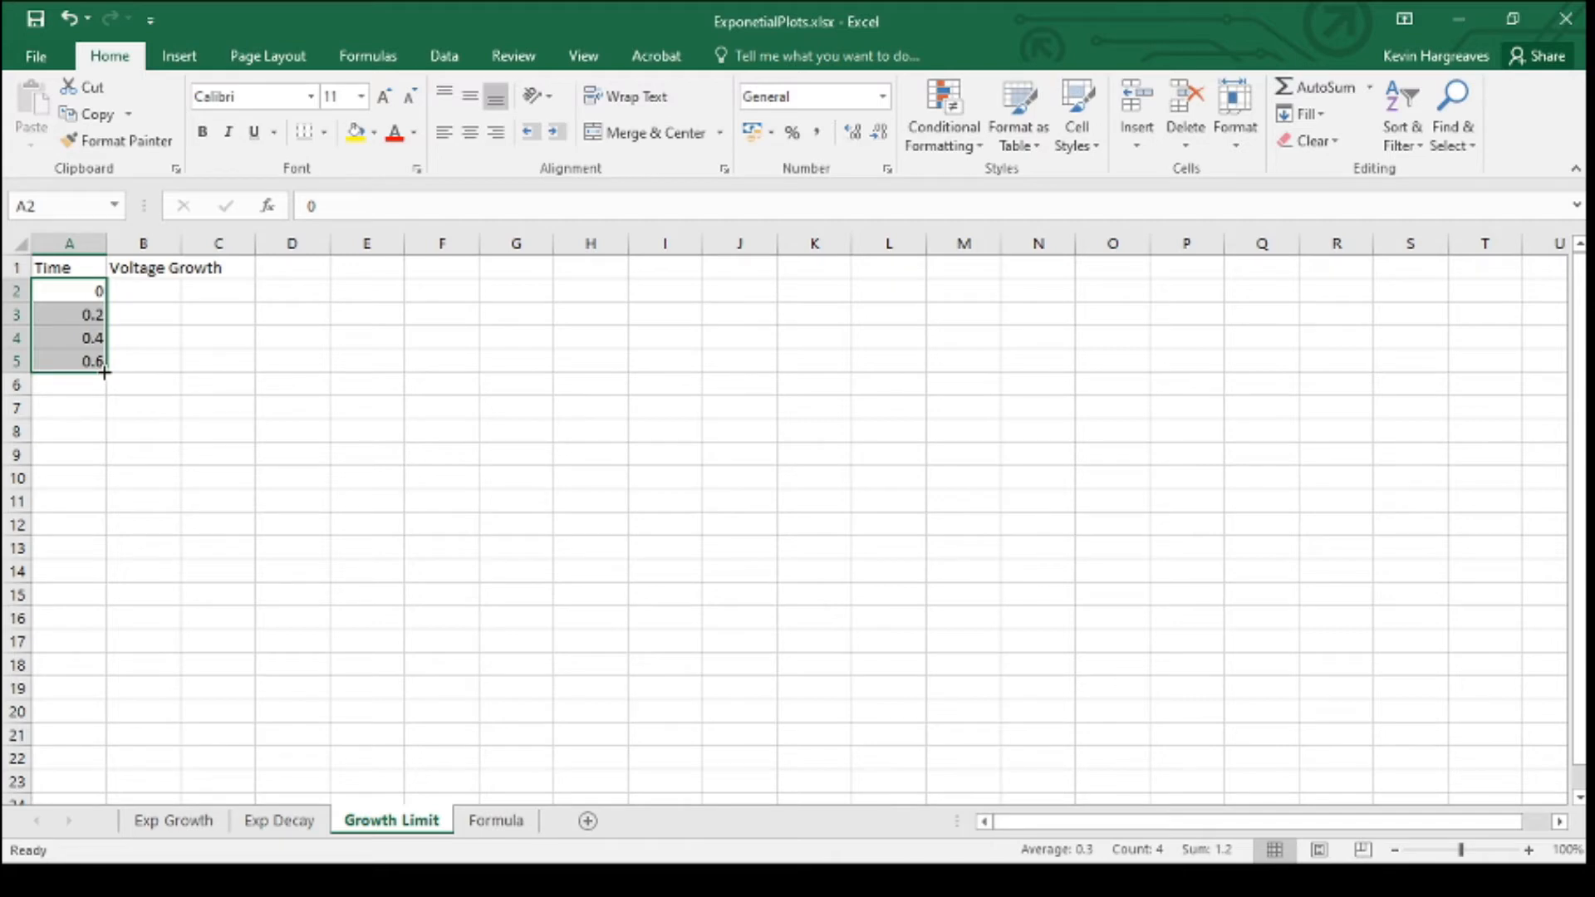
pyautogui.moveTo(107, 375); pyautogui.dragTo(91, 619)
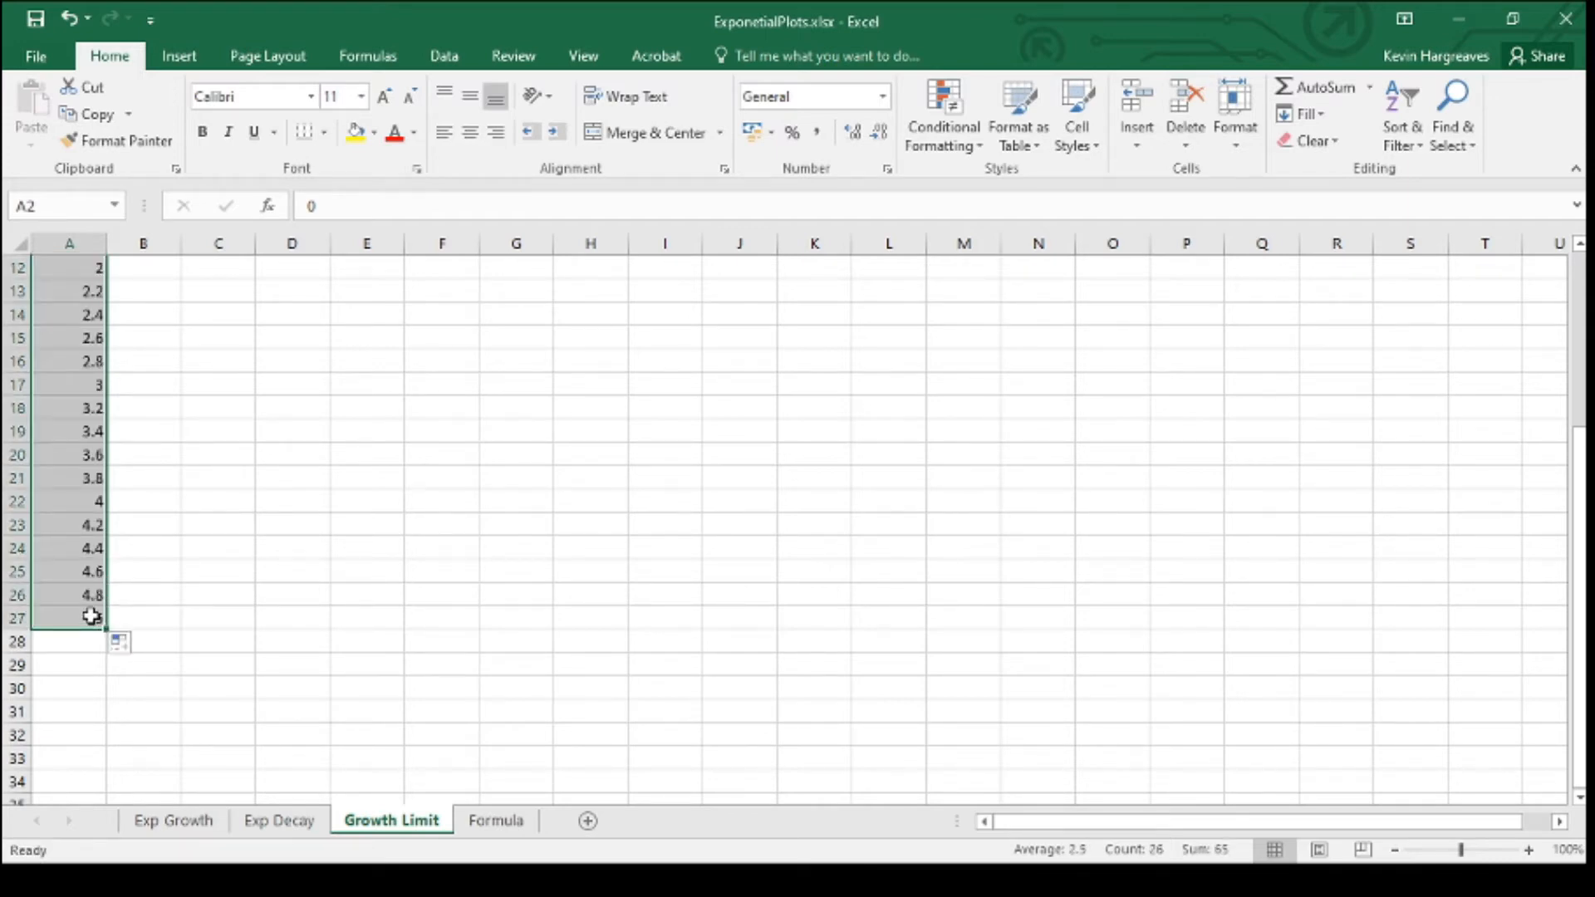
pyautogui.scroll(3, 161, 599)
pyautogui.scroll(1, 160, 599)
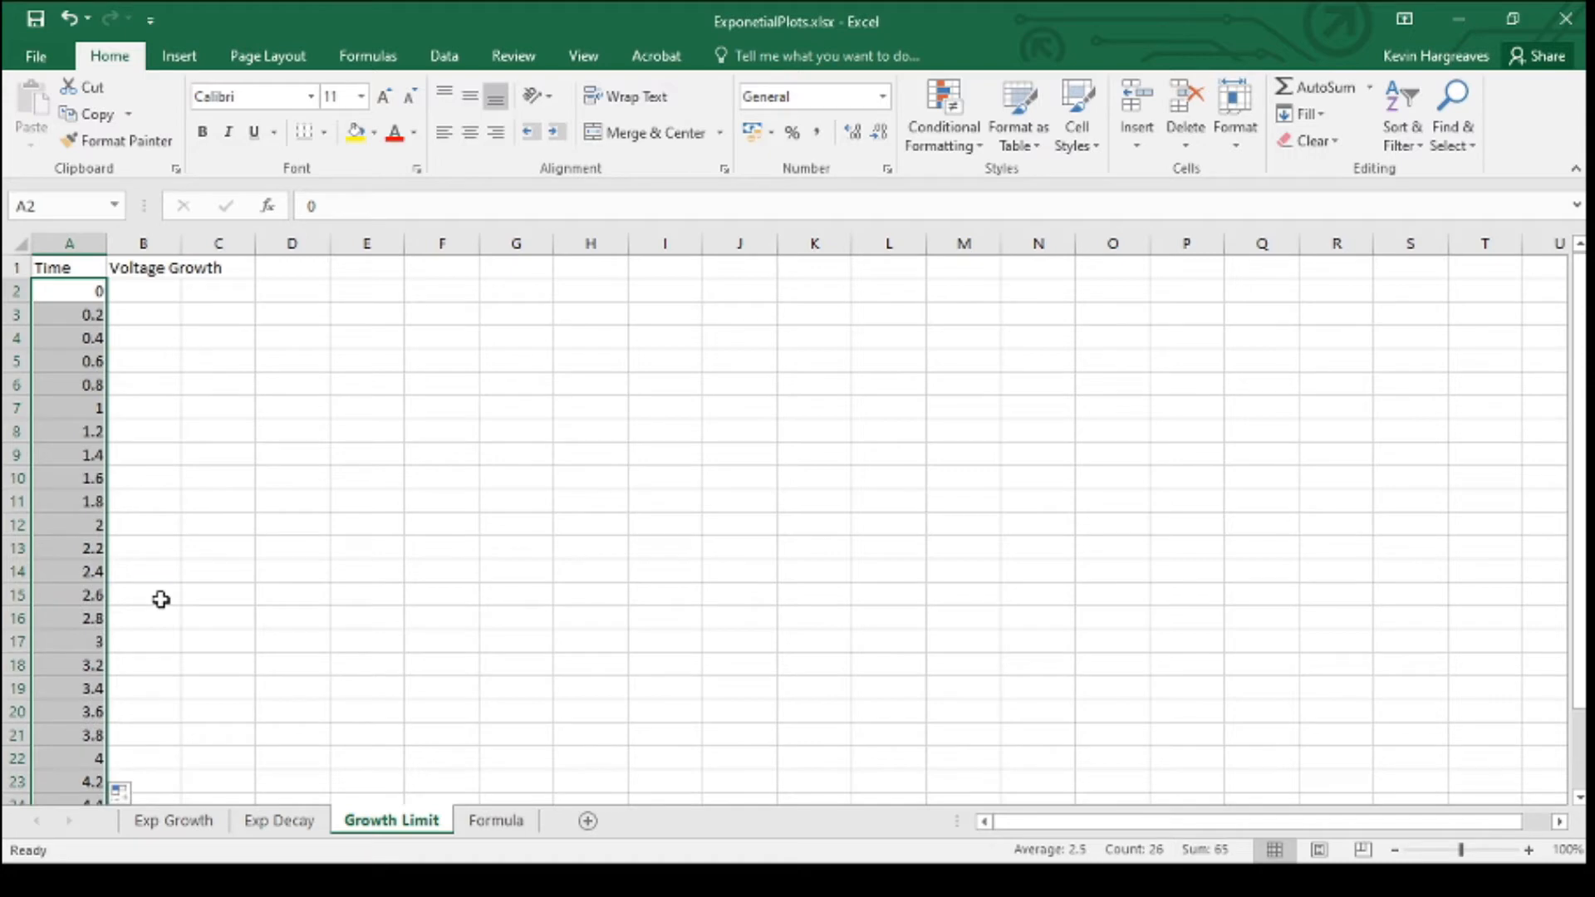
# - Check the voltage equation on the Formula sheet, then return to cell B2 of the Growth Limit sheet
pyautogui.click(141, 296)
pyautogui.click(489, 823)
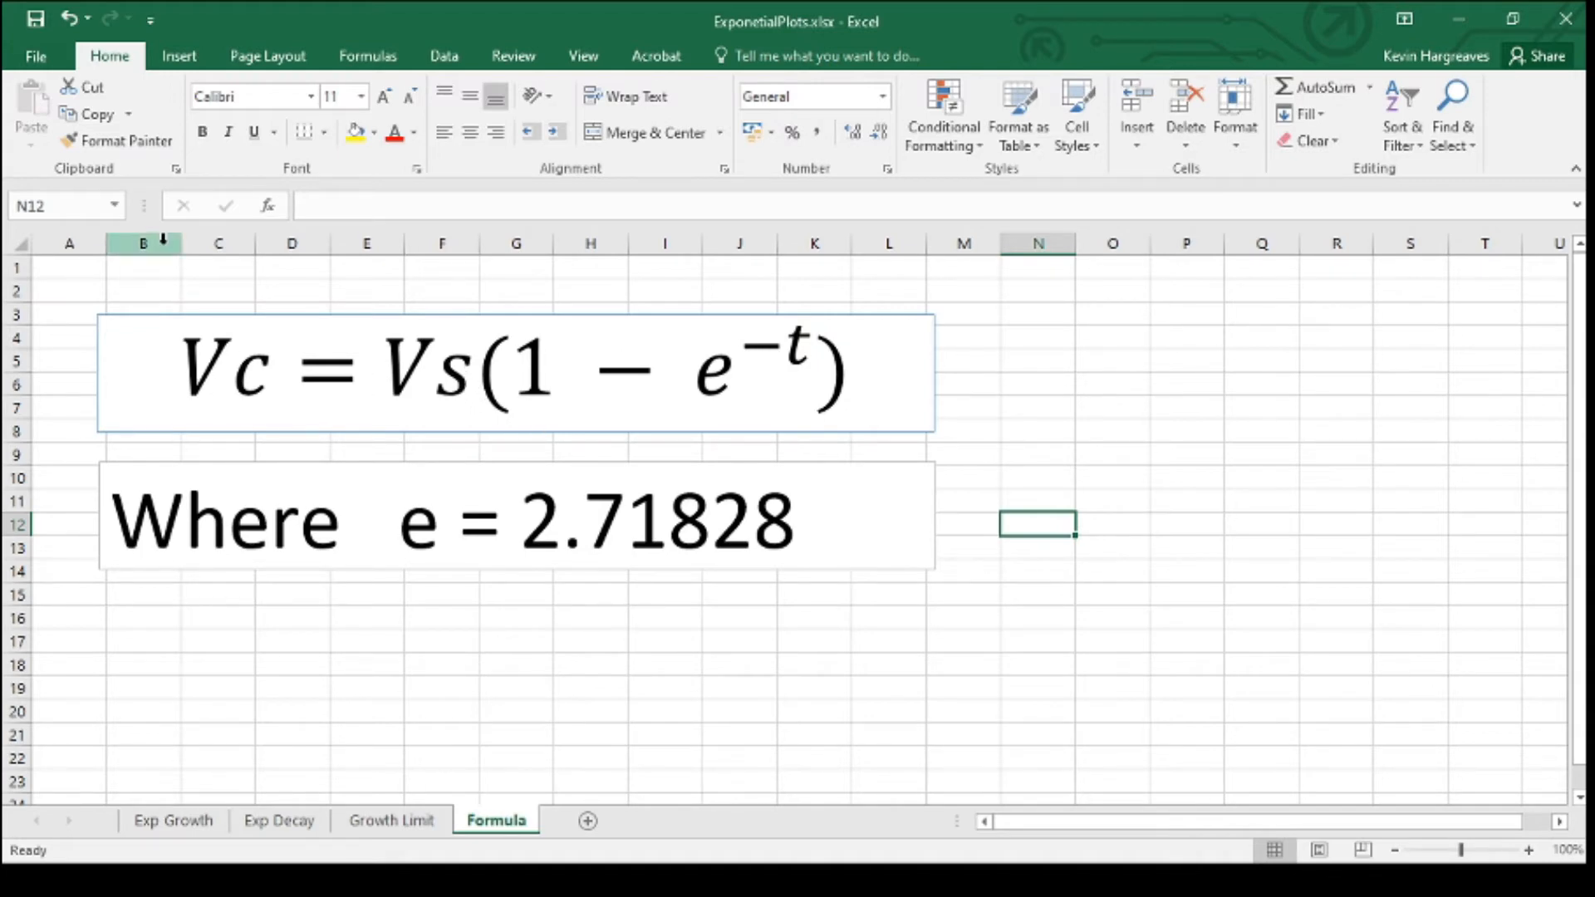
pyautogui.click(391, 820)
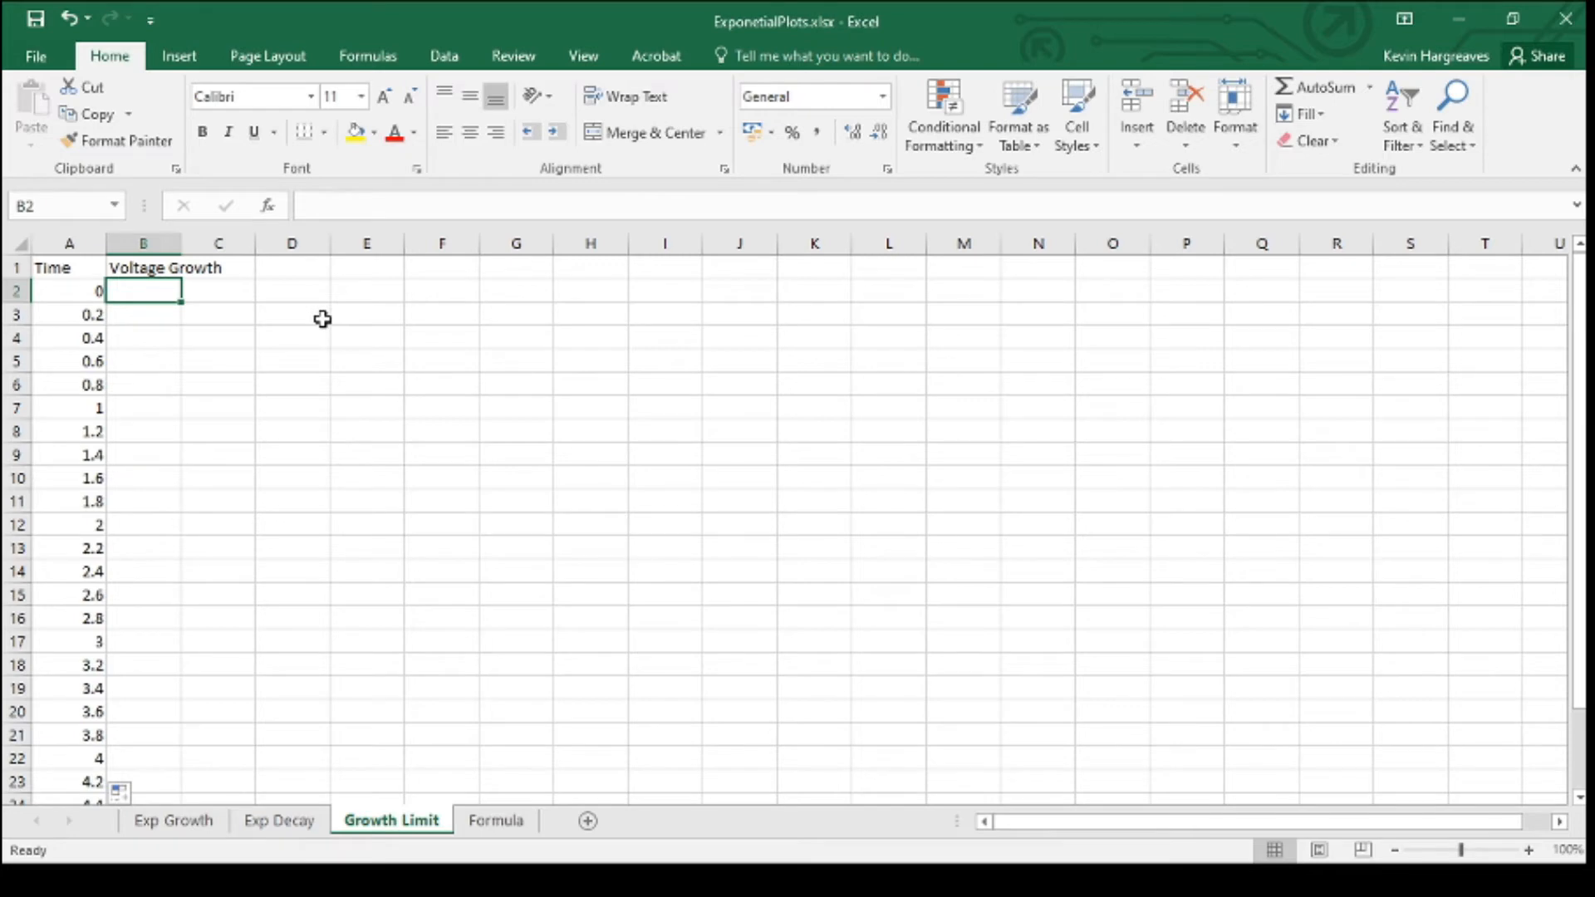
pyautogui.write('=')
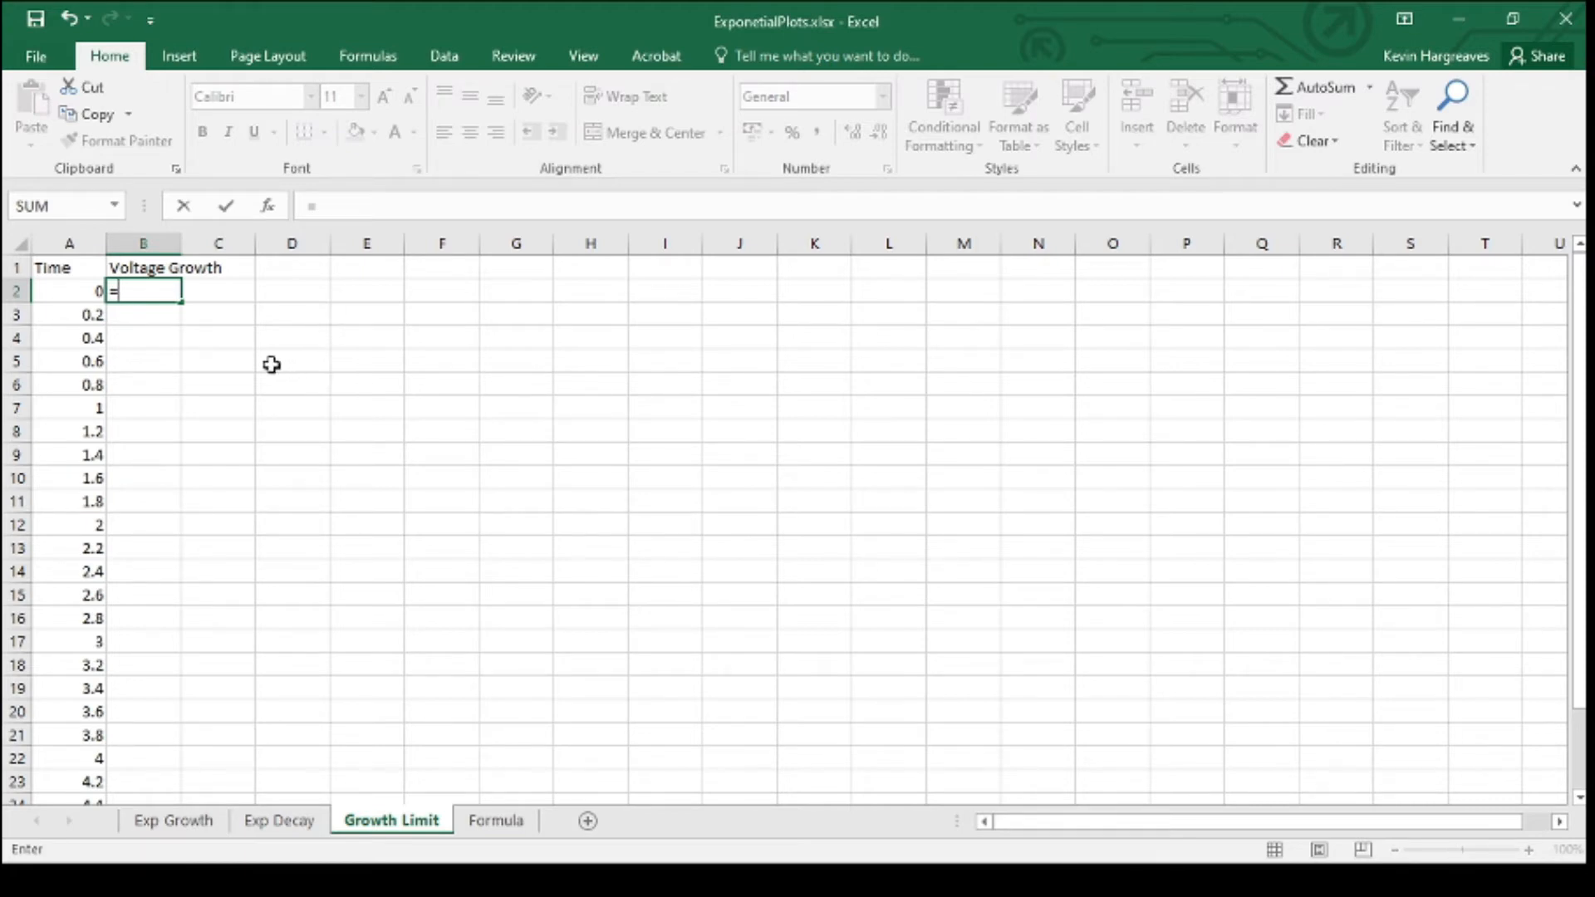
pyautogui.click(224, 361)
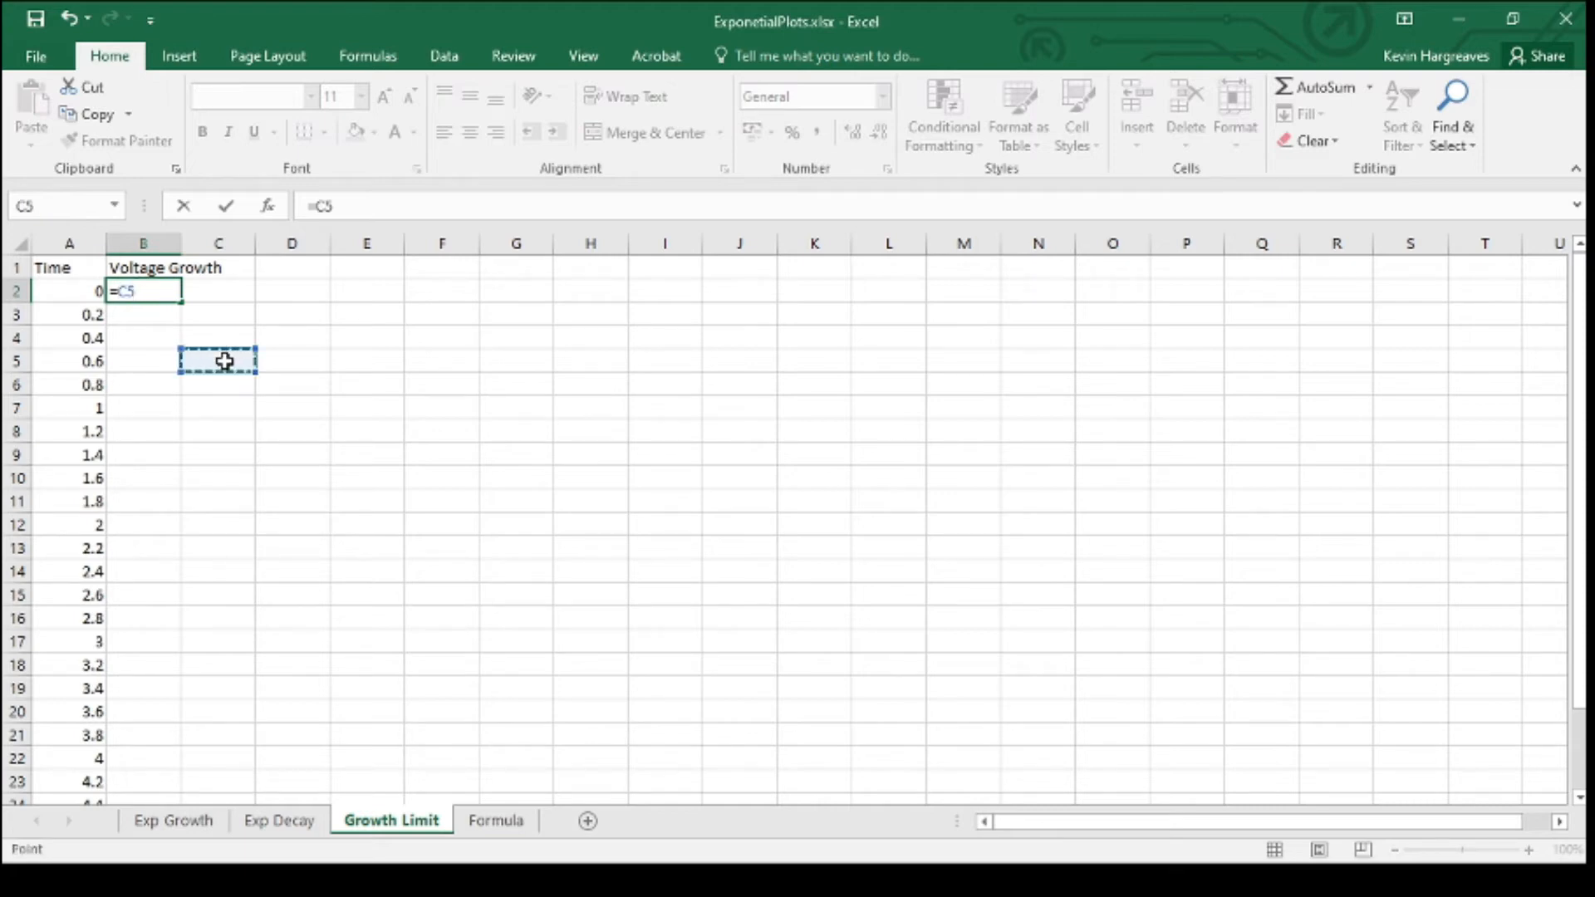
pyautogui.press('BackSpace')
pyautogui.press('BackSpace')
pyautogui.press('BackSpace')
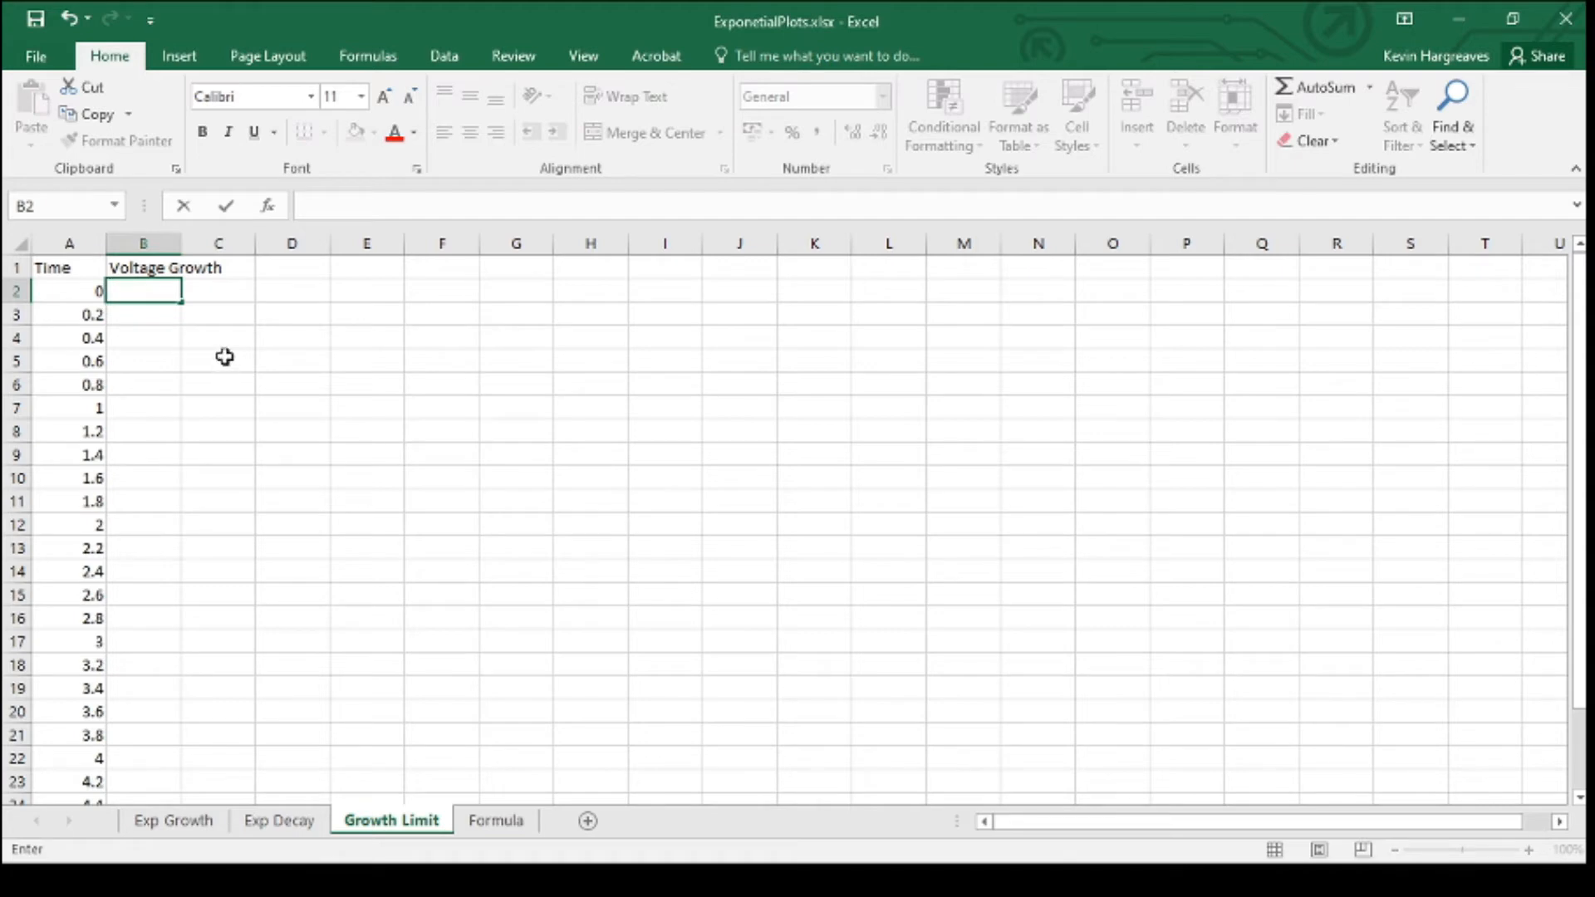
pyautogui.click(211, 290)
# - Enter the formula =1-EXP(-A2) in cell B2 under Voltage Growth
pyautogui.scroll(4, 172, 353)
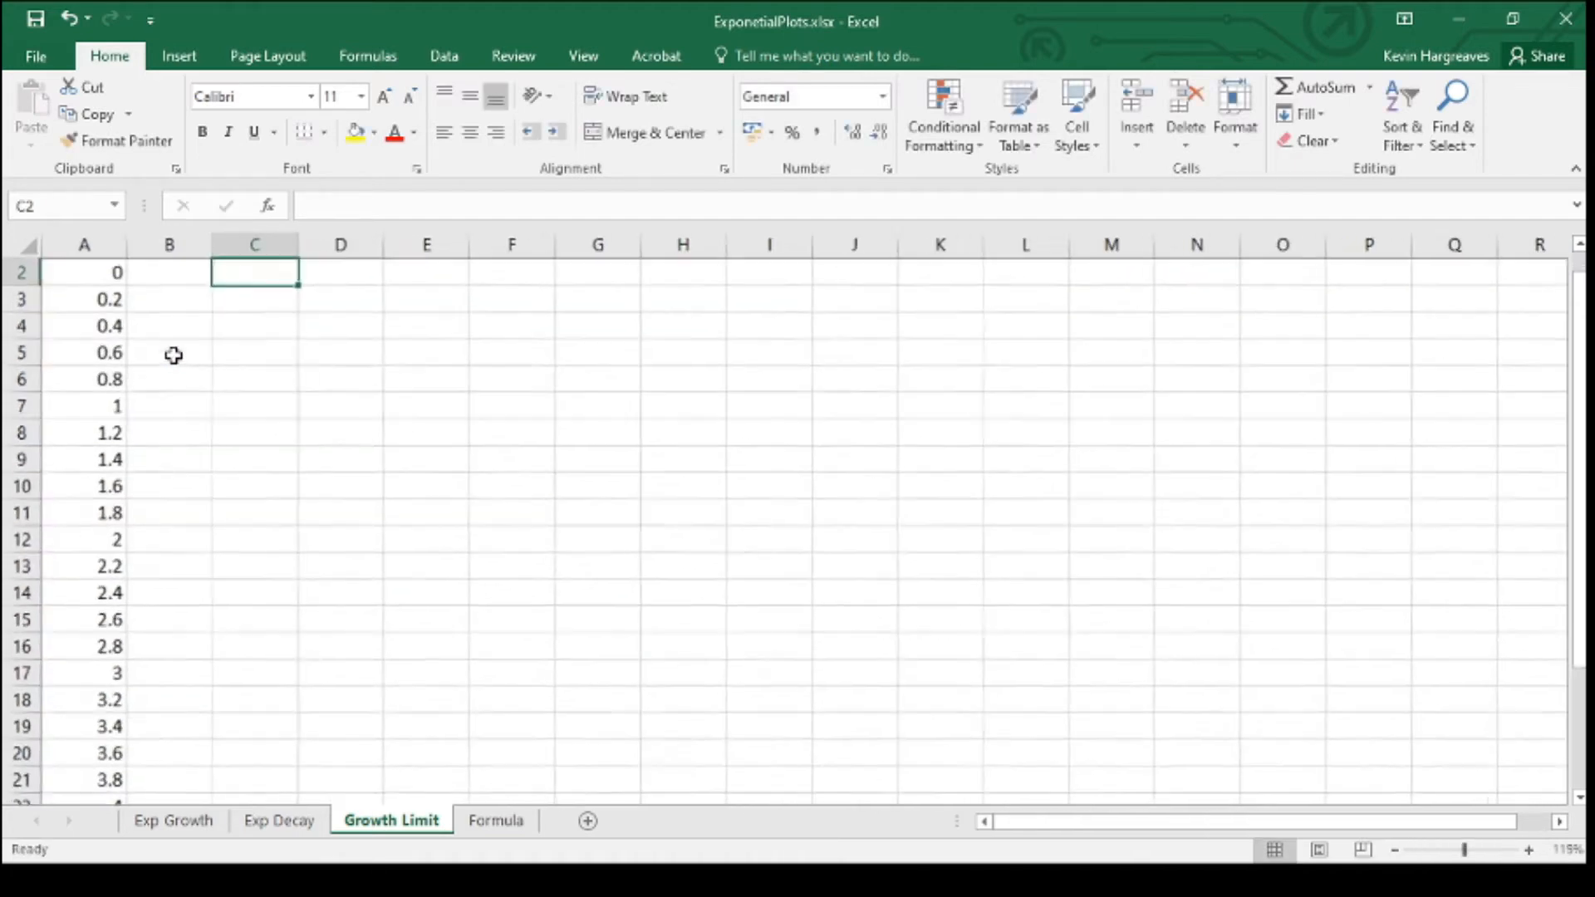
pyautogui.scroll(1, 219, 405)
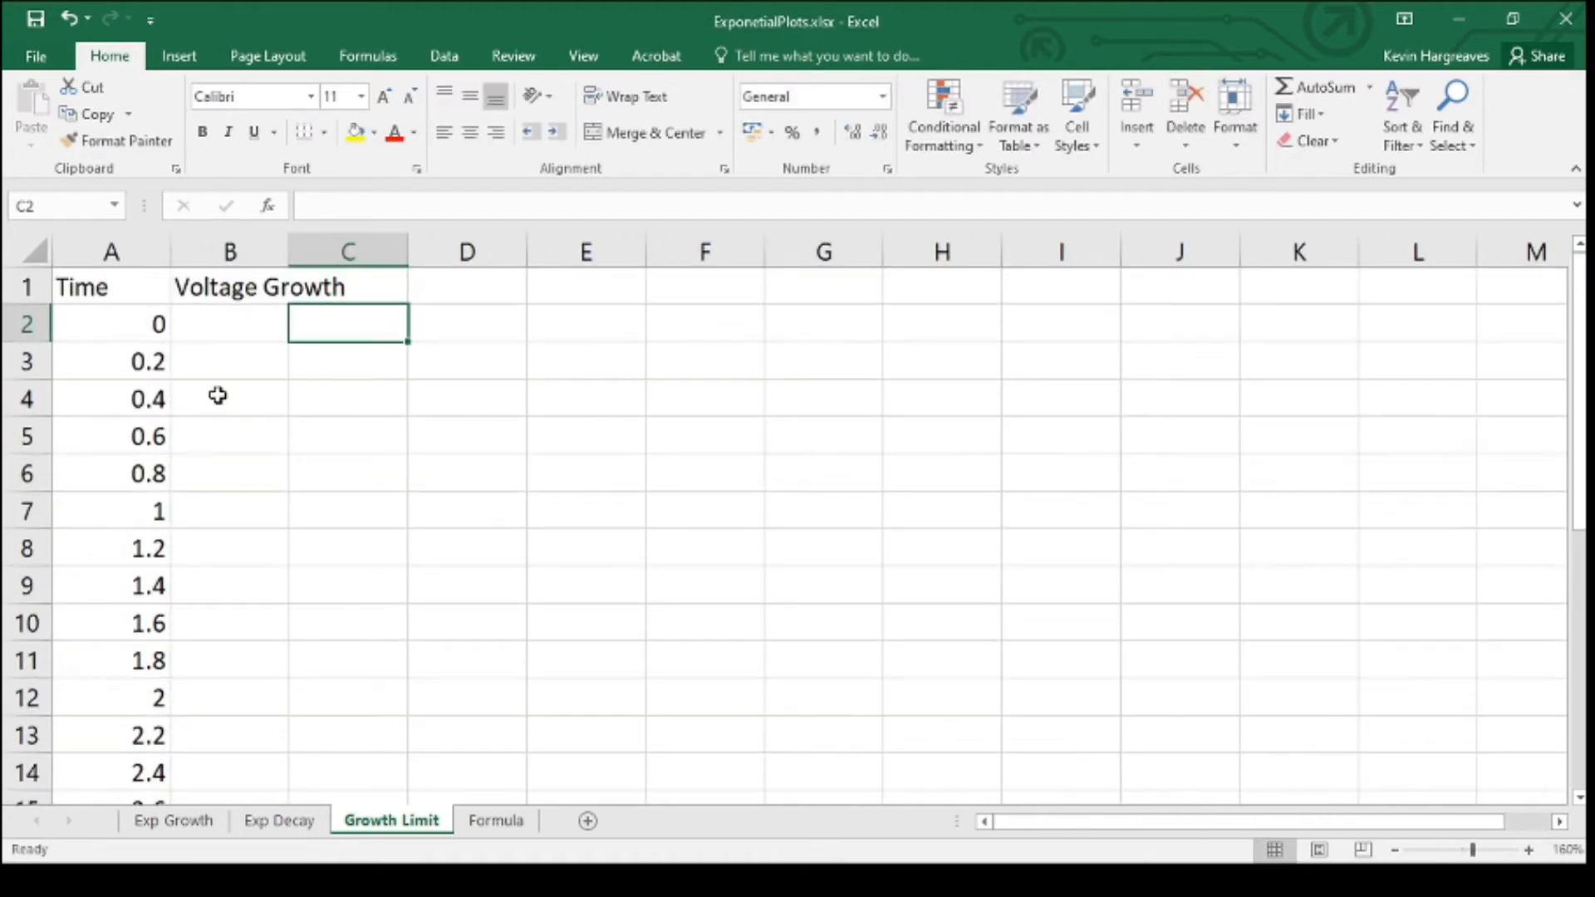
pyautogui.click(224, 316)
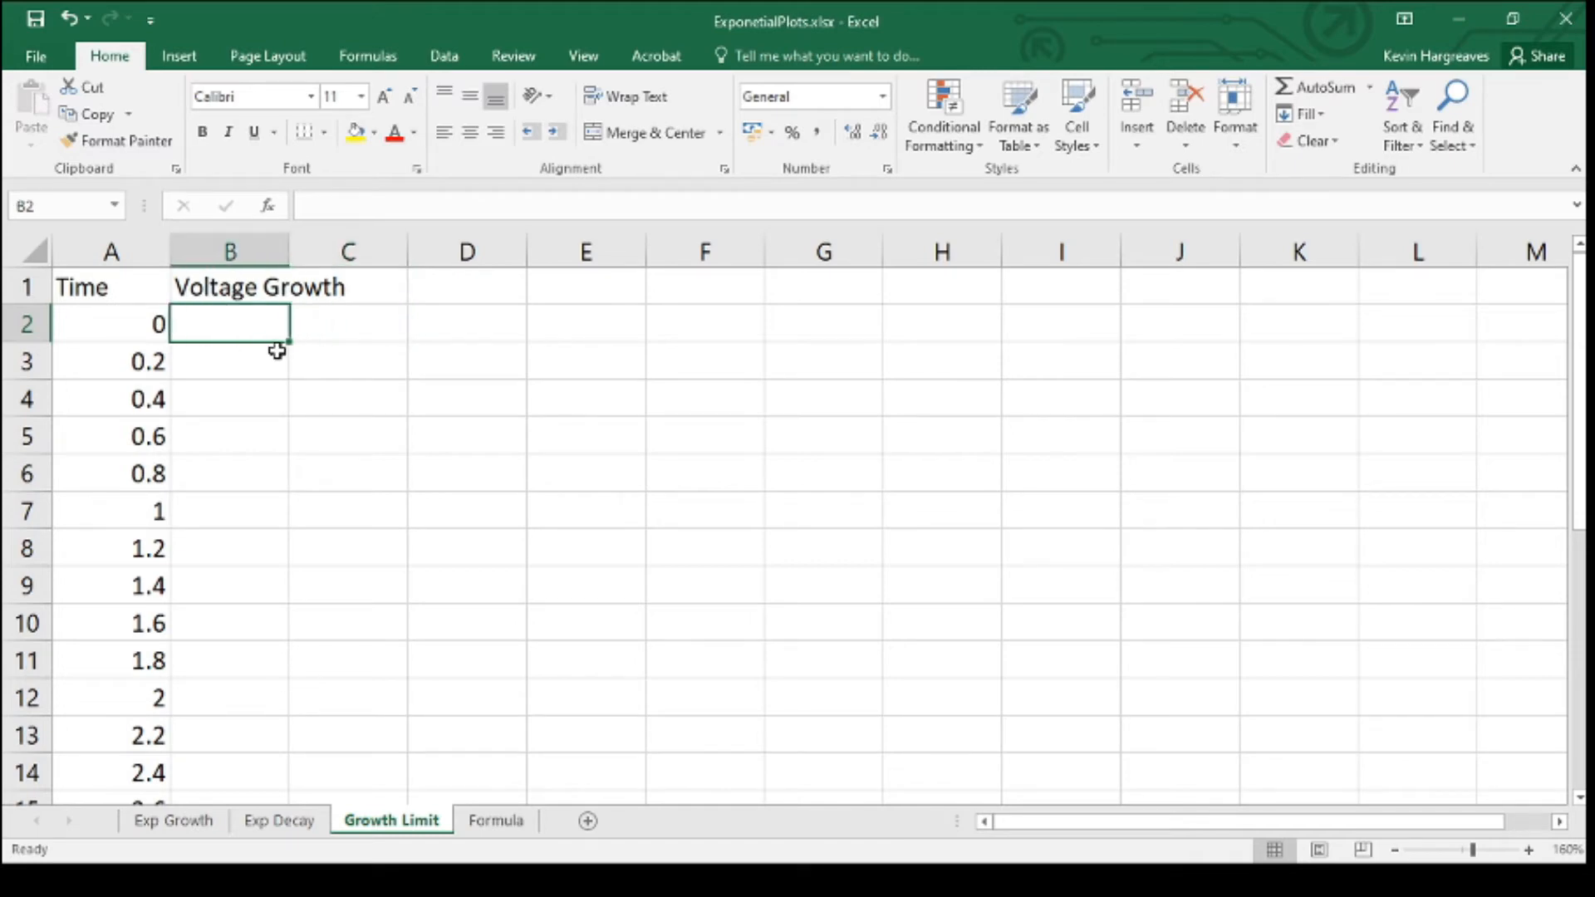
pyautogui.write('=')
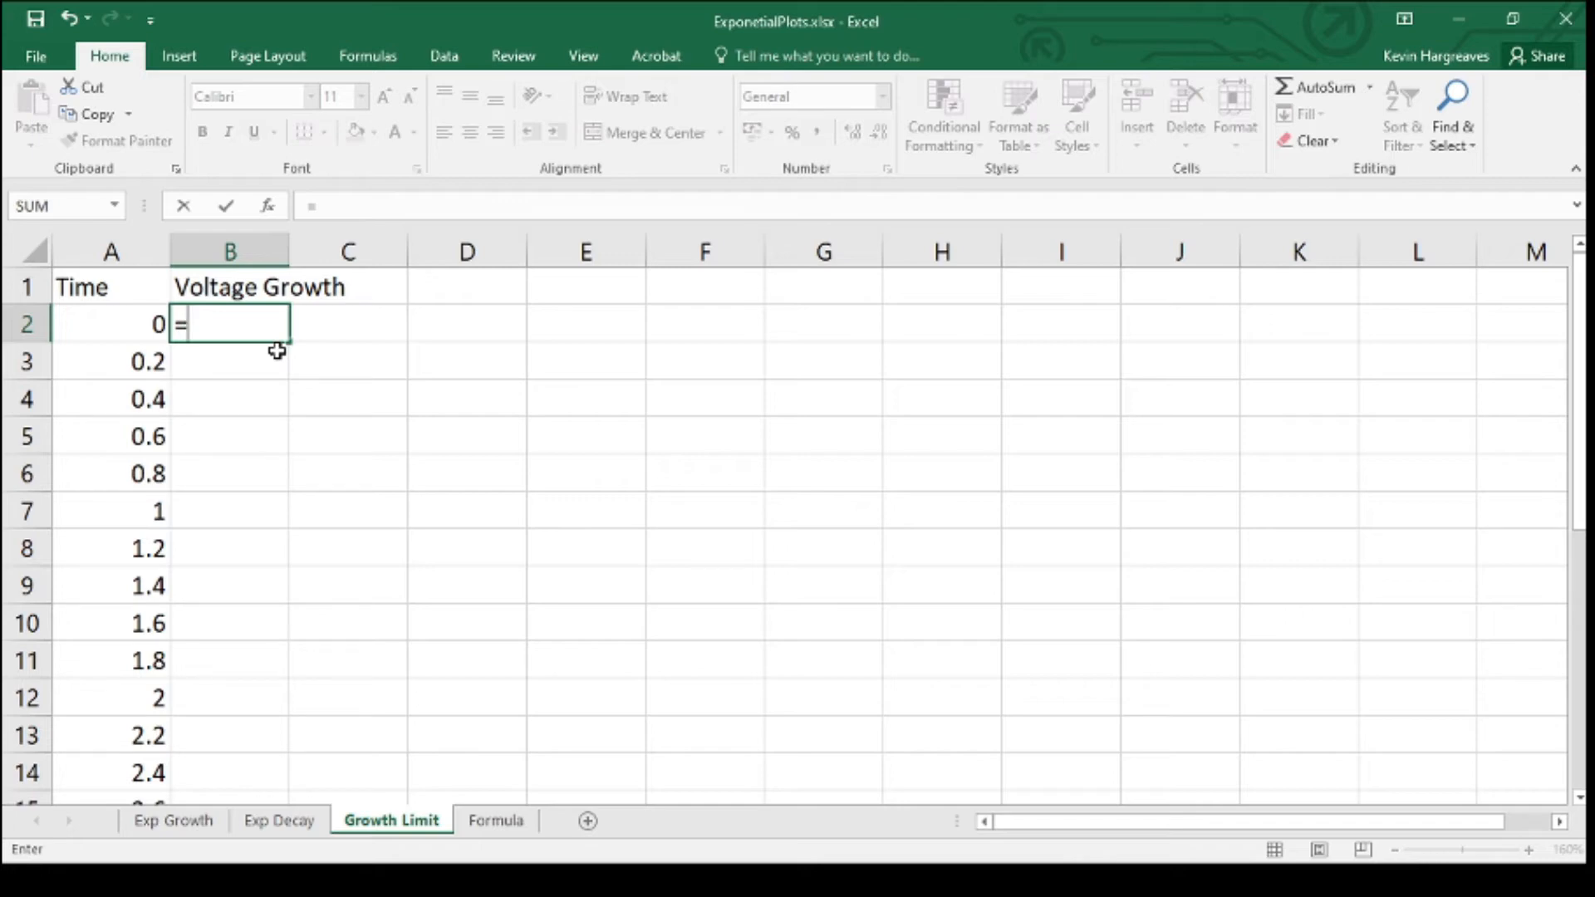
pyautogui.write('1-')
pyautogui.write('exp')
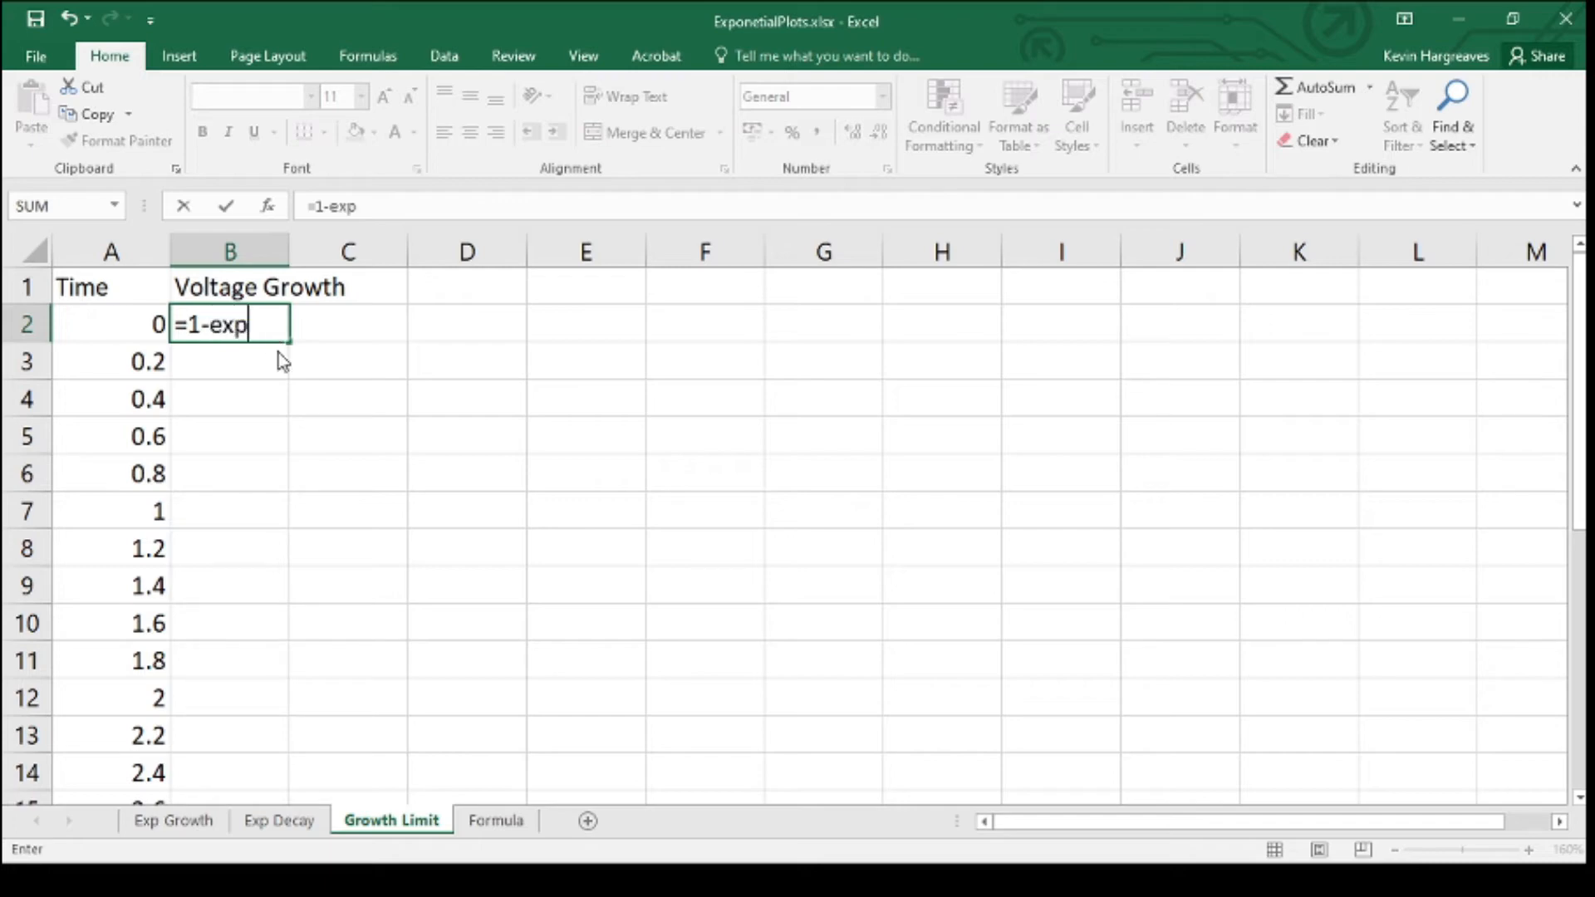
pyautogui.write('(')
pyautogui.write('-')
pyautogui.click(129, 326)
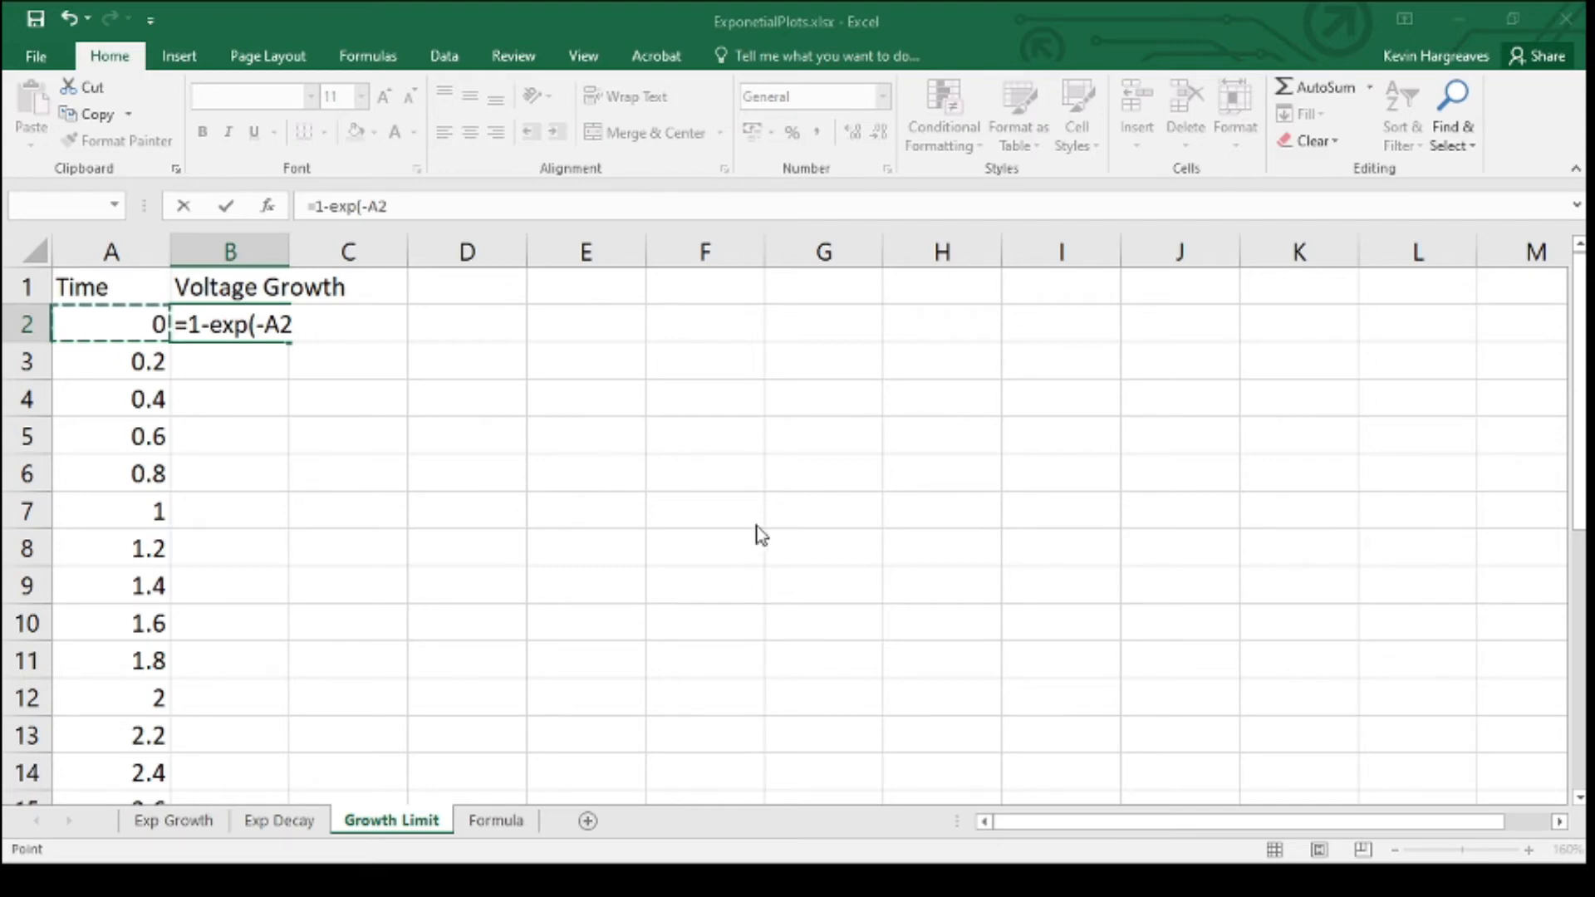
pyautogui.press('Return')
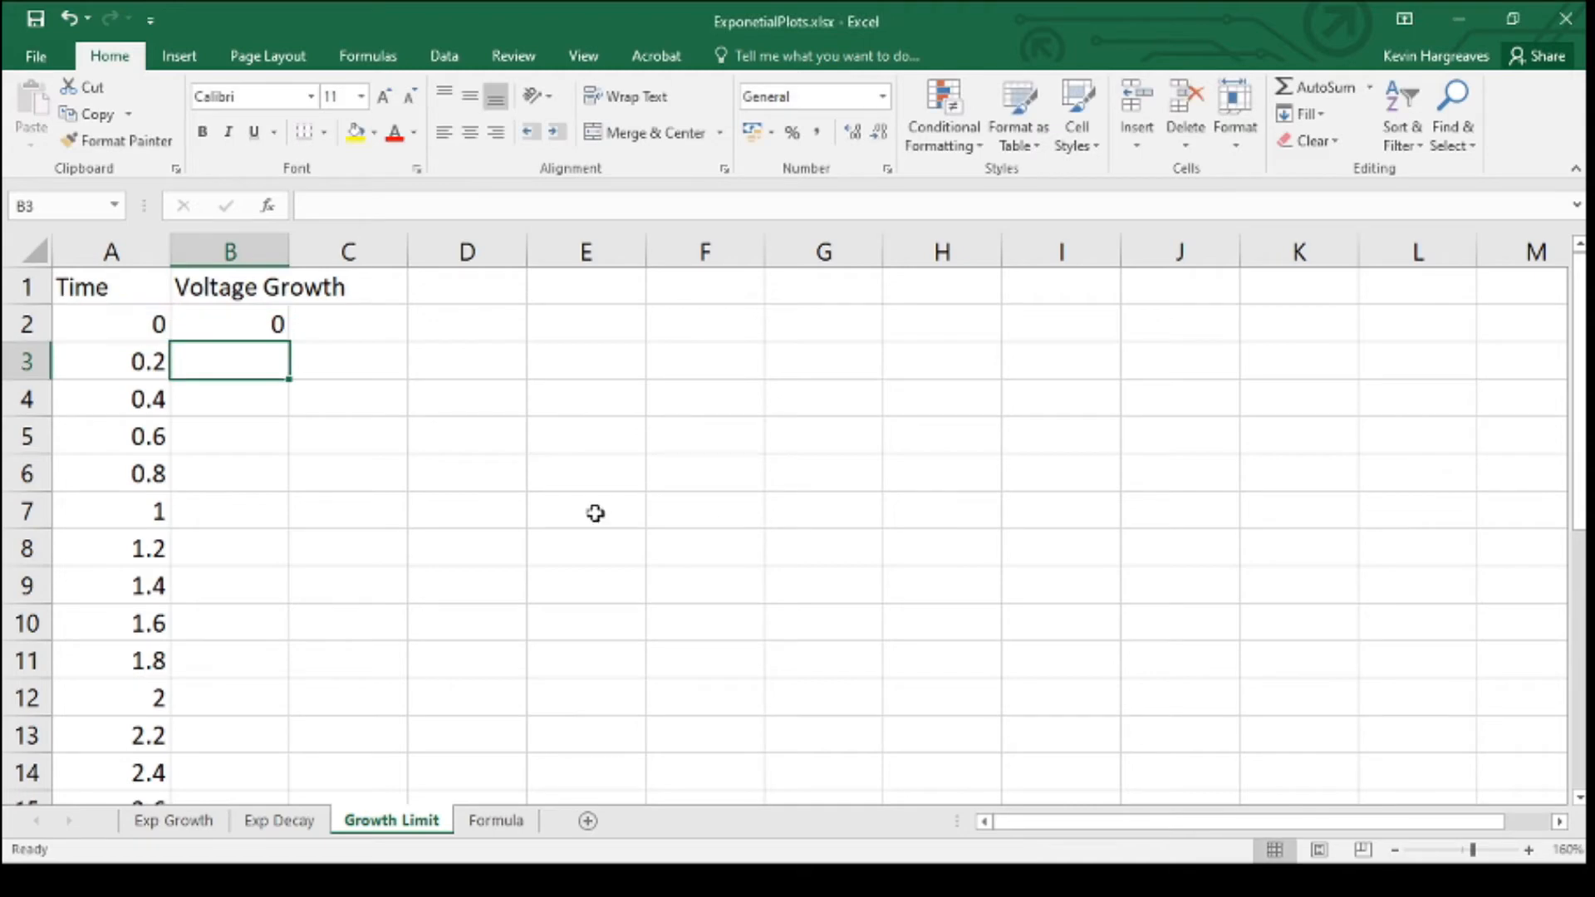
# - Fill the Voltage Growth formula from B2 down to B27
pyautogui.click(226, 324)
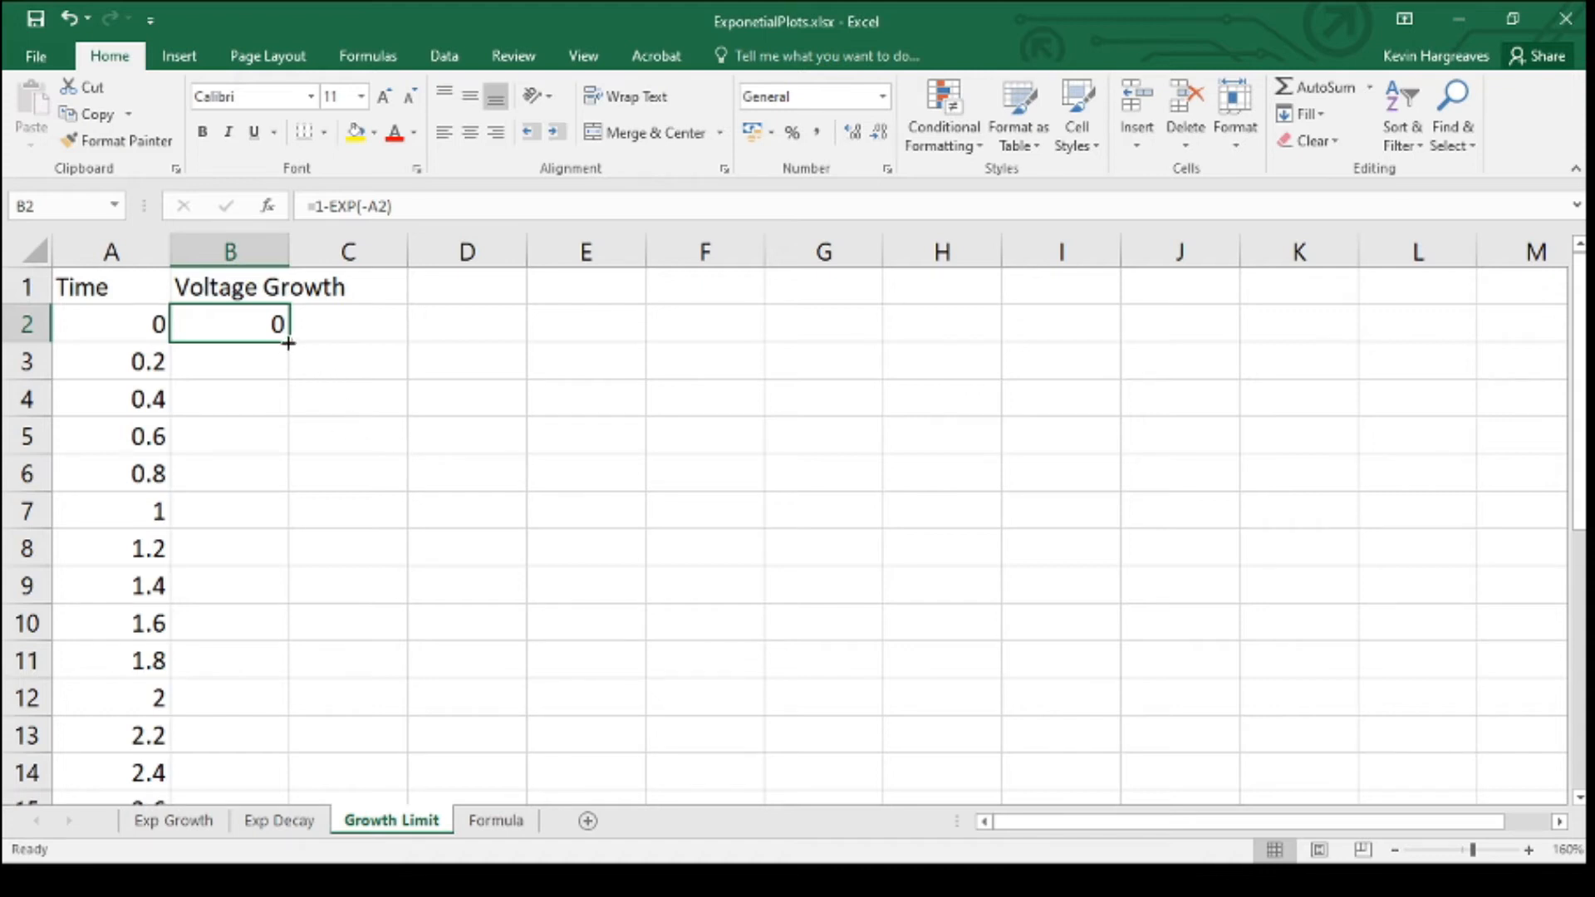
pyautogui.moveTo(288, 343); pyautogui.dragTo(265, 449)
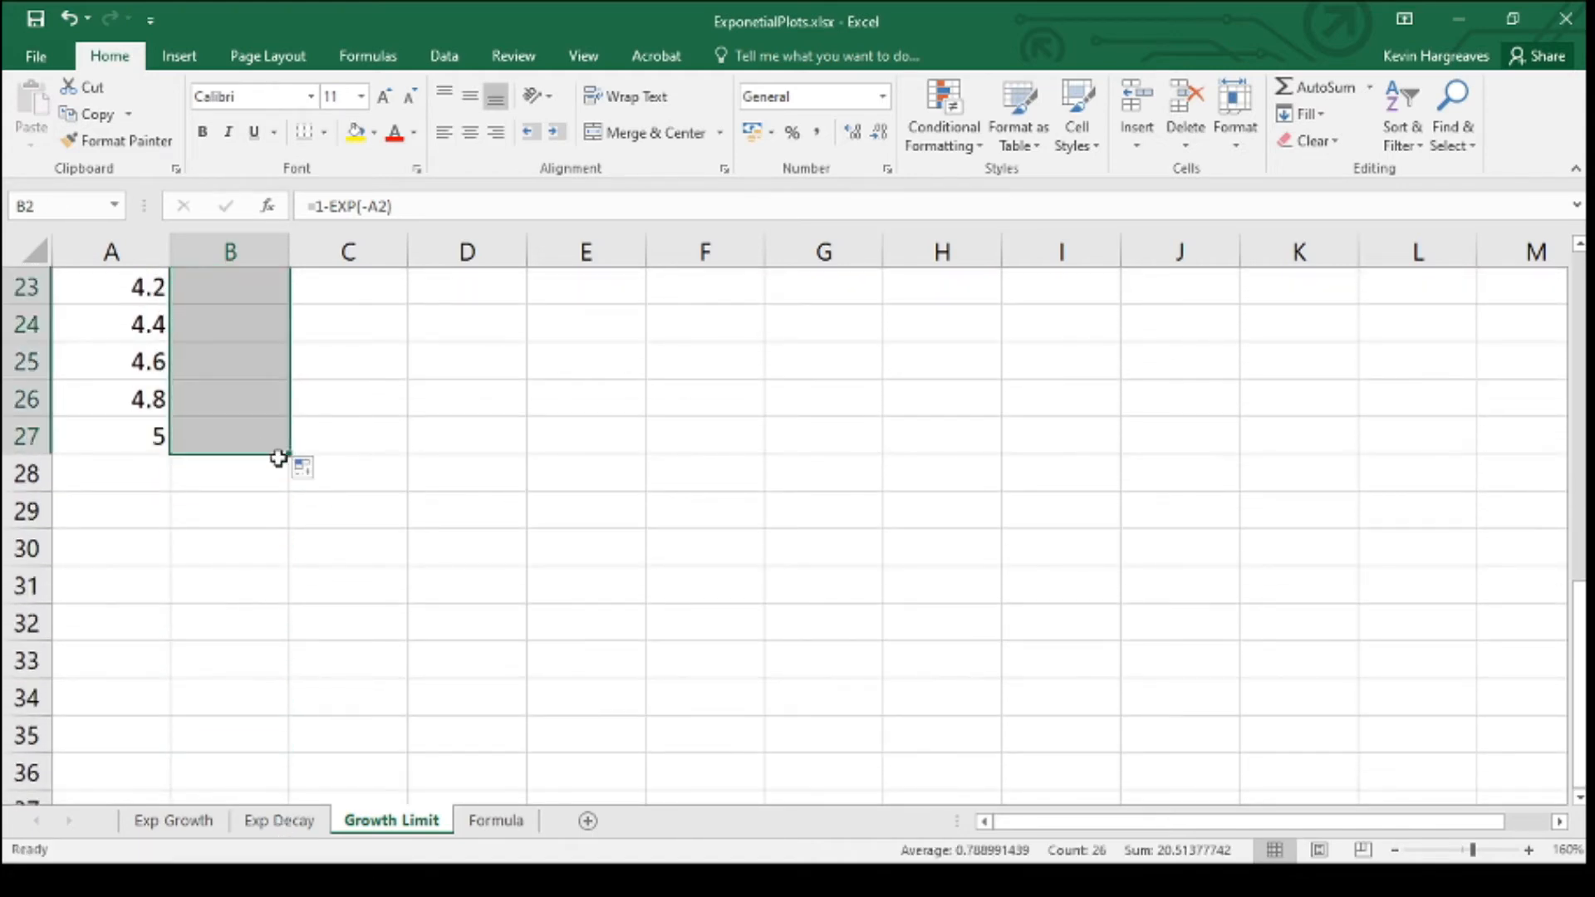
pyautogui.scroll(7, 351, 497)
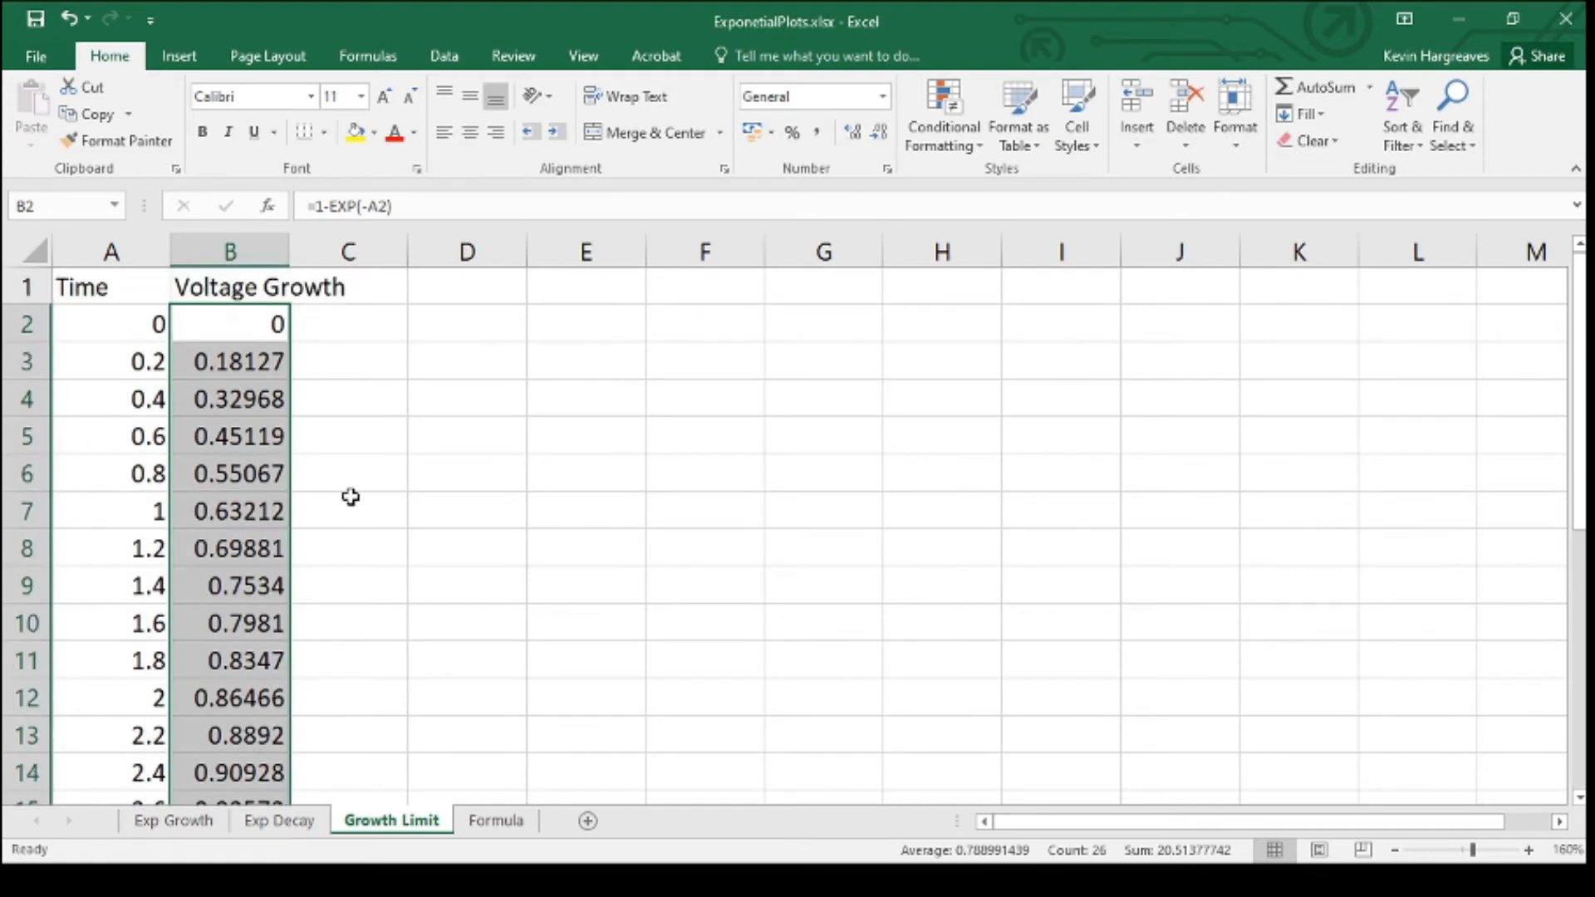
# - Inspect the copied formulas in B3 to B6 and review the Voltage Growth values down to row 27
pyautogui.click(230, 359)
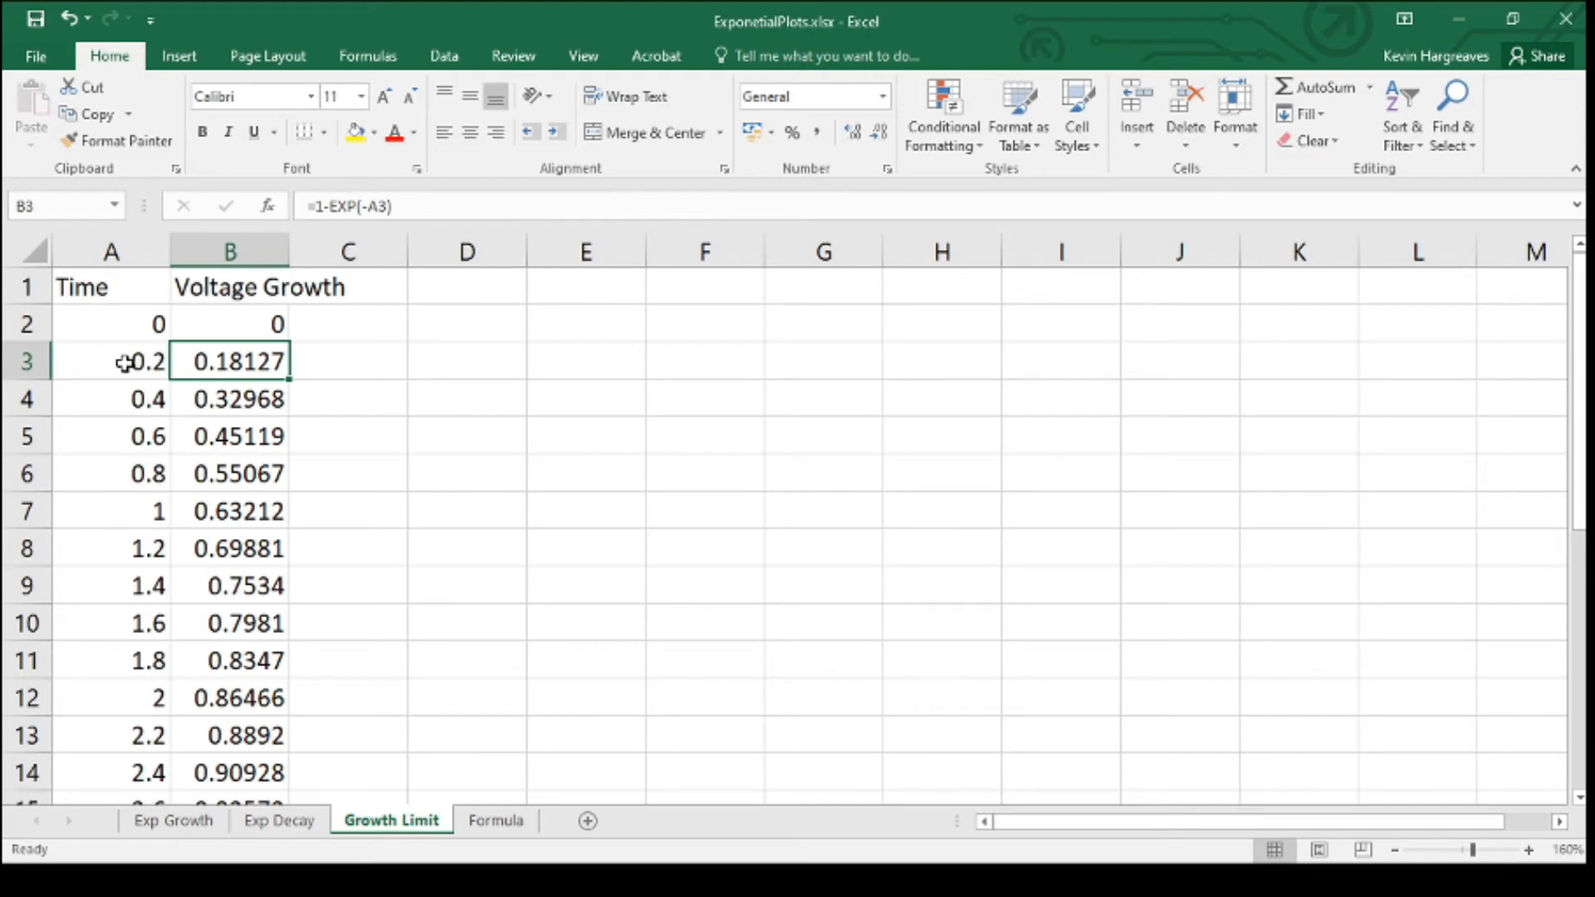
pyautogui.click(260, 400)
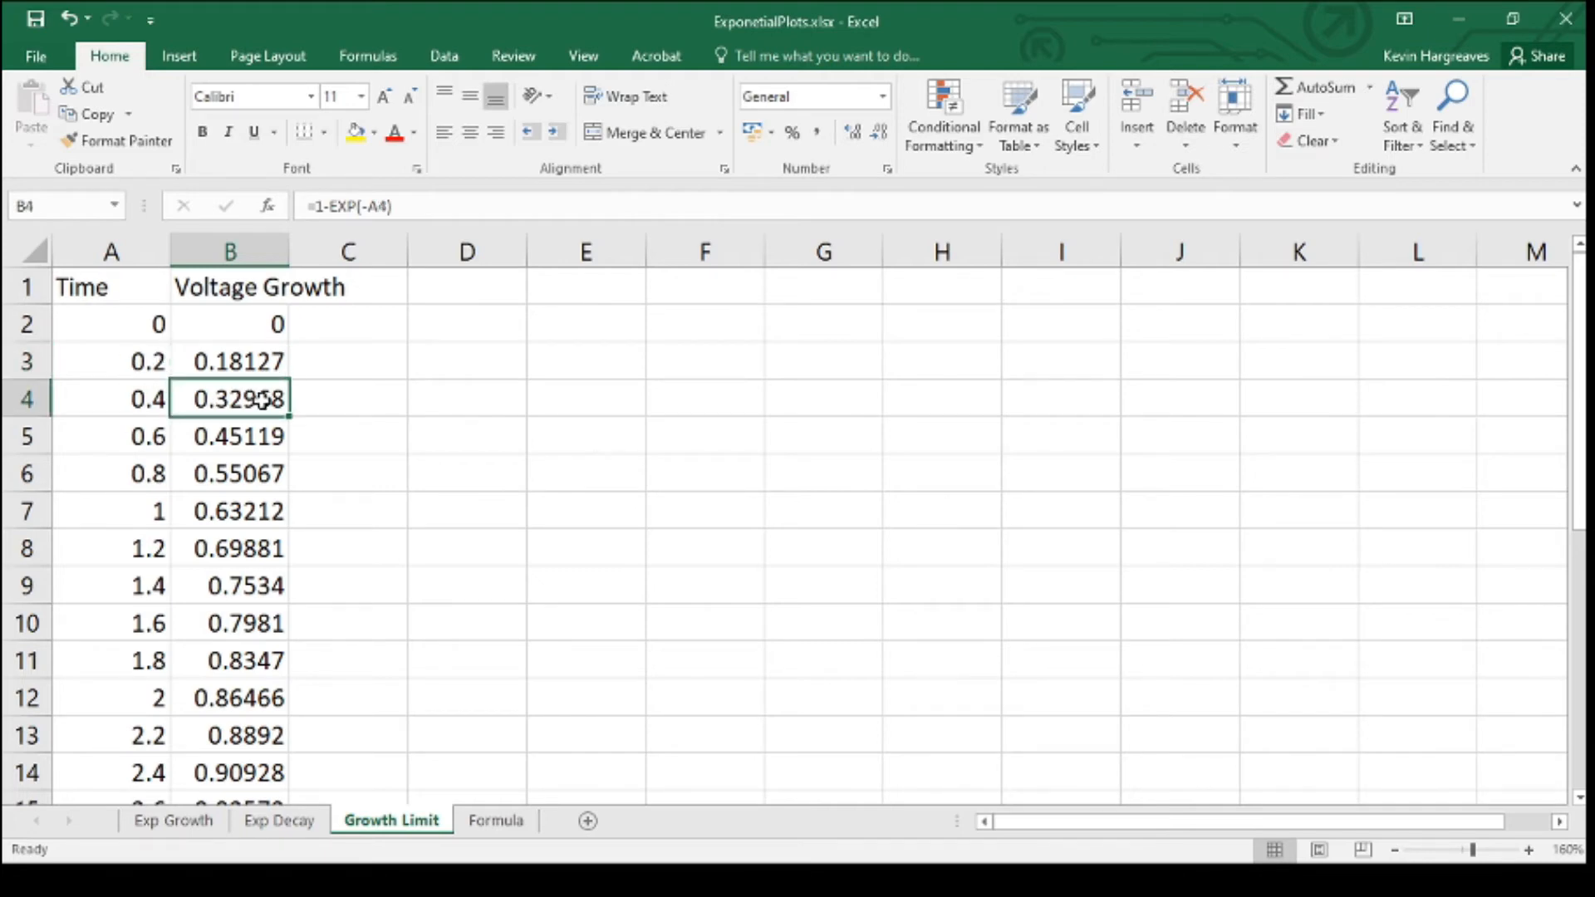
pyautogui.click(266, 440)
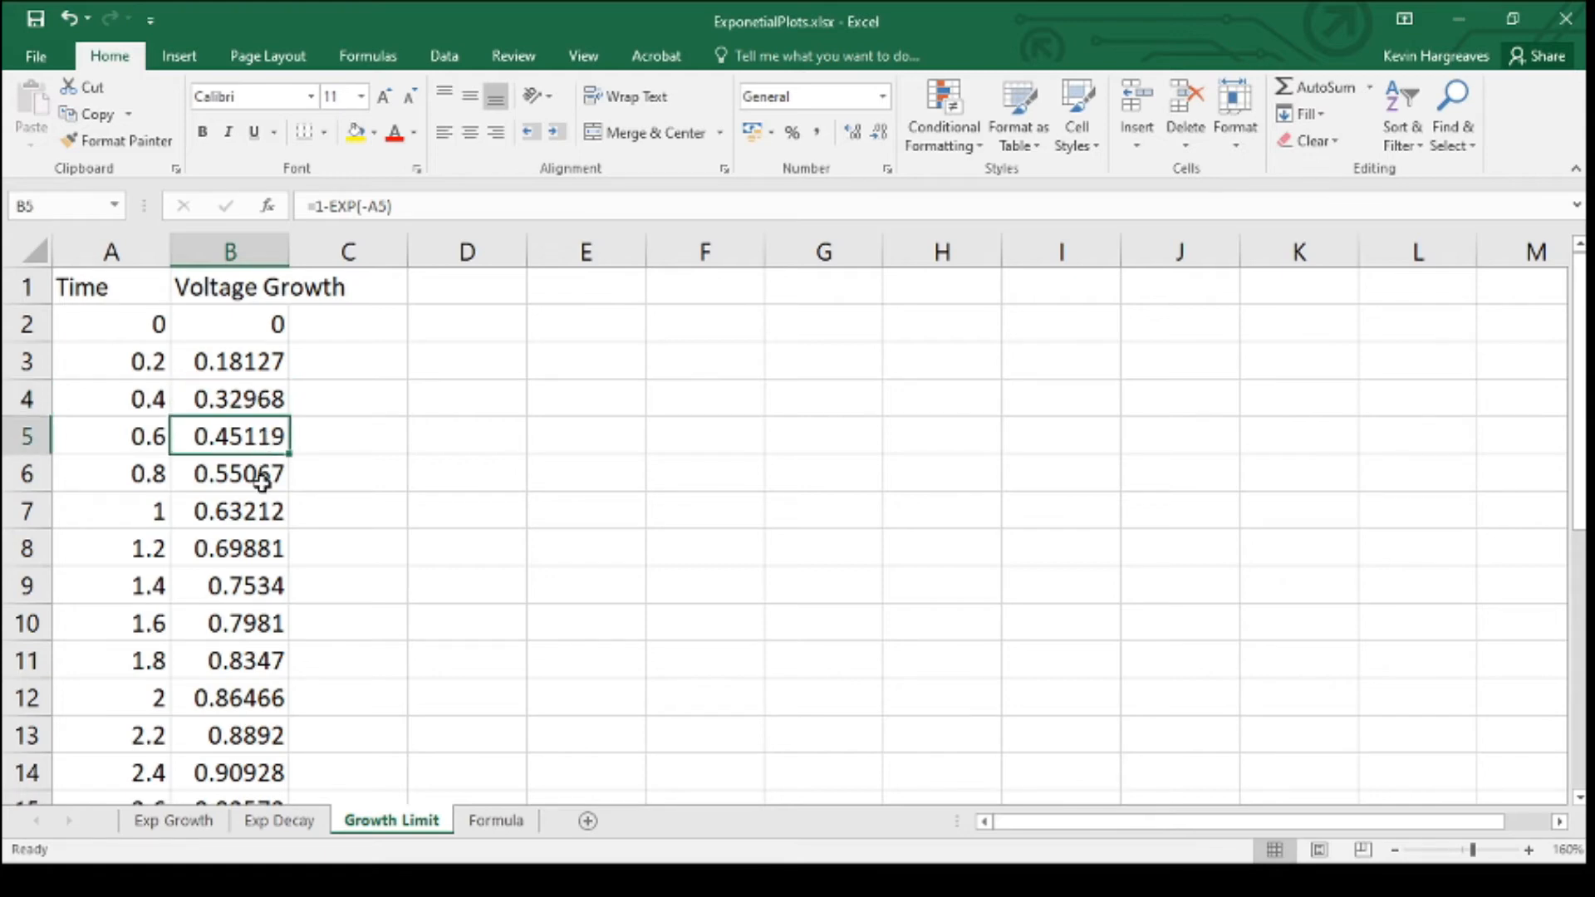
pyautogui.click(261, 481)
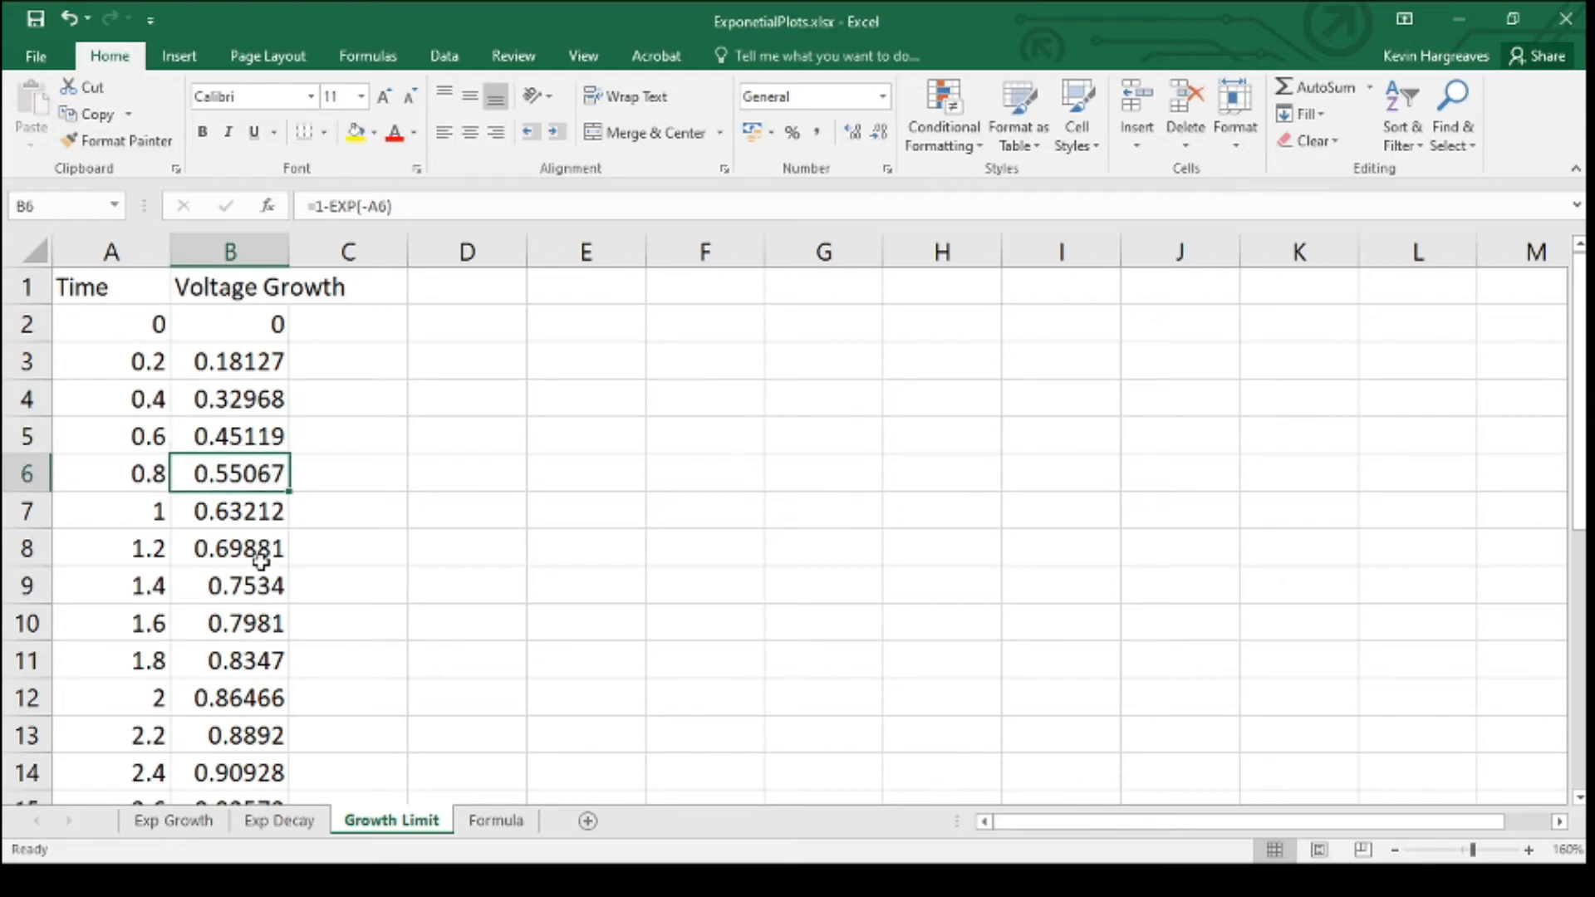
pyautogui.scroll(-7, 297, 579)
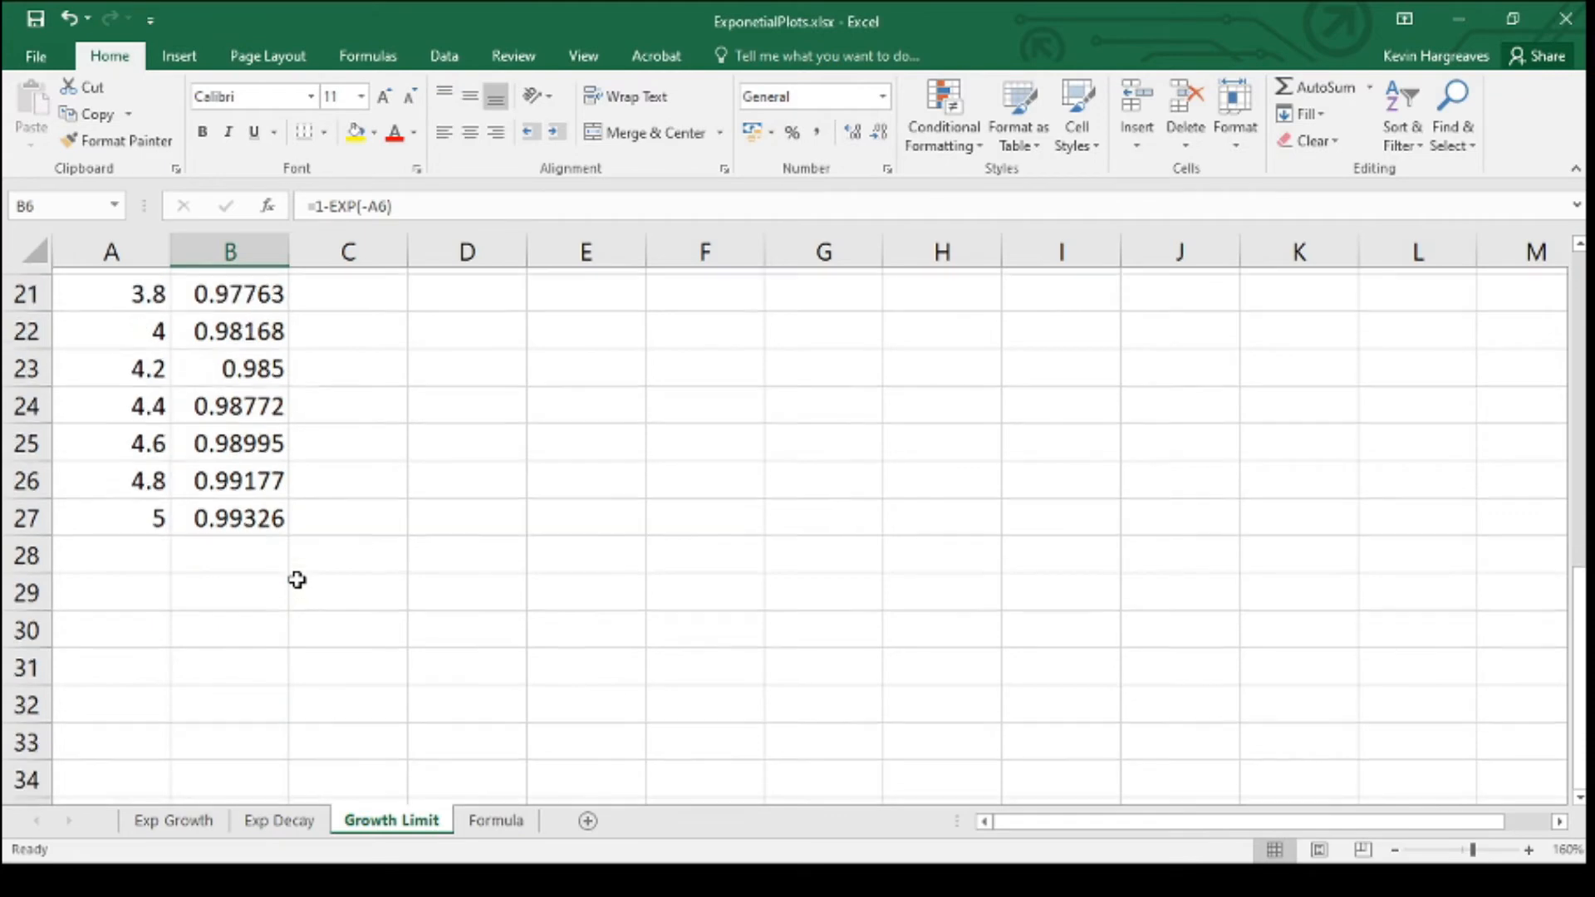
pyautogui.scroll(7, 298, 579)
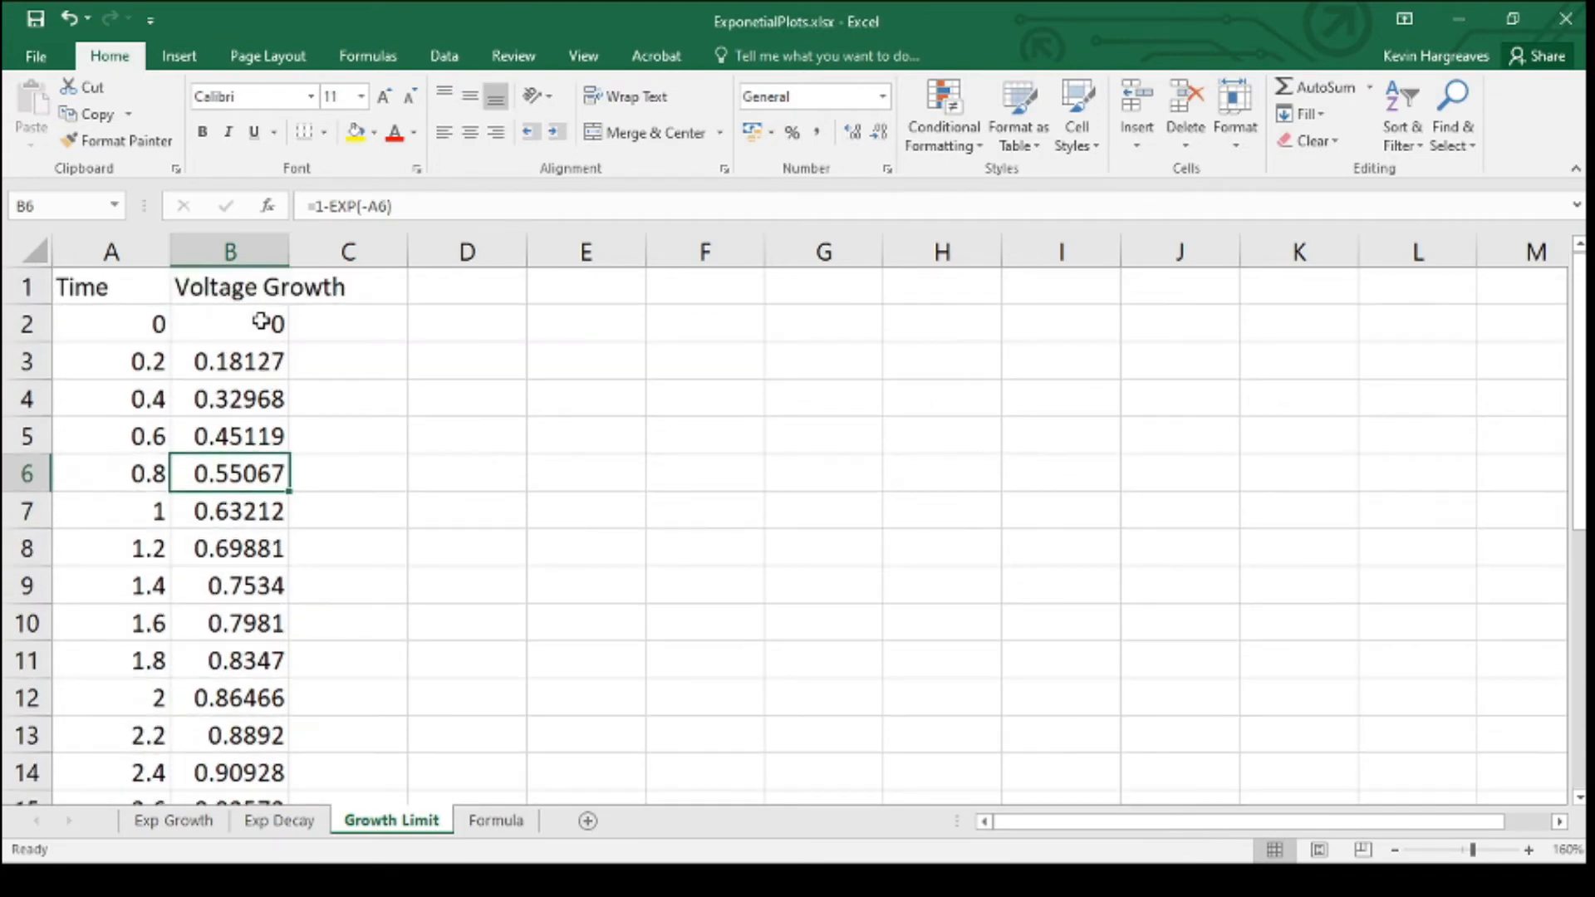
pyautogui.scroll(-7, 260, 373)
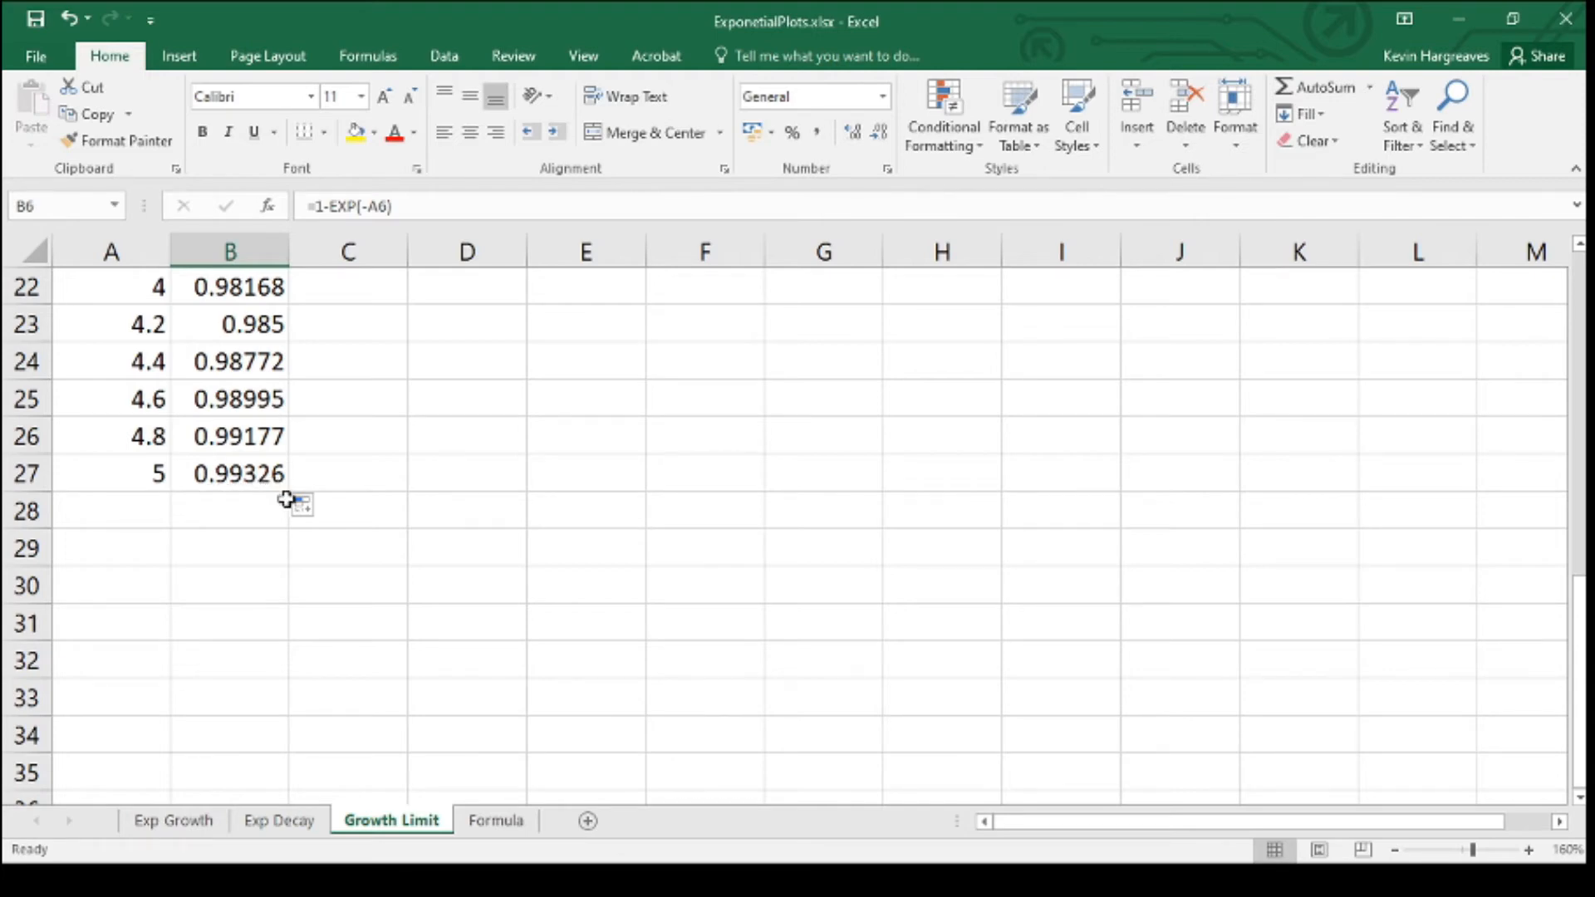
pyautogui.scroll(7, 286, 499)
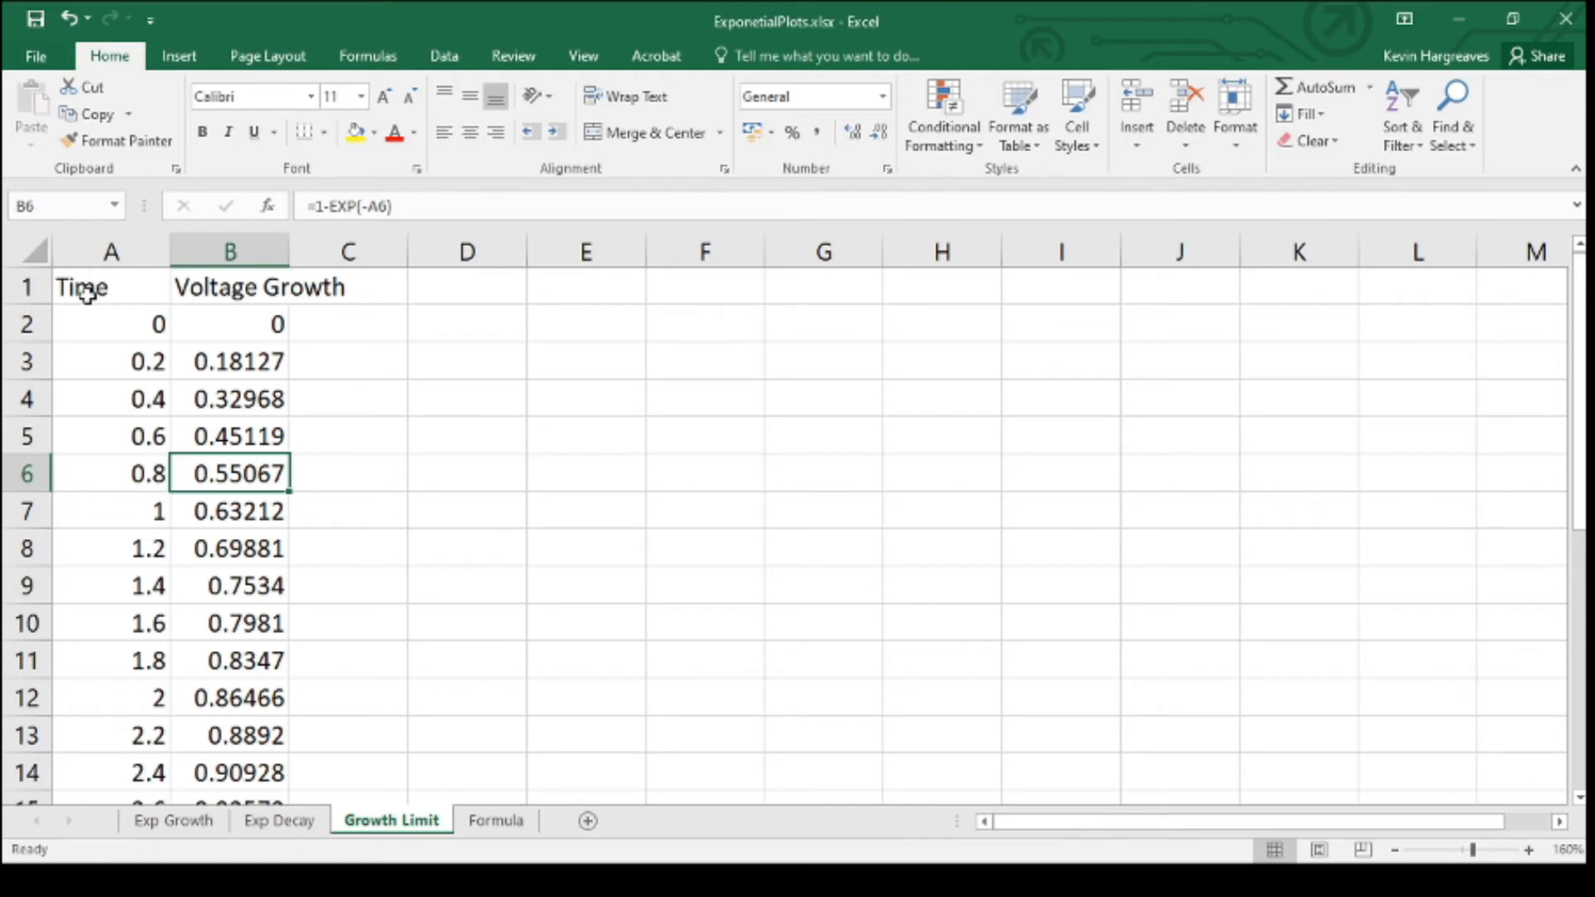
# - Insert a scatter chart with lines and markers from the Time and Voltage Growth data in A1:B27
pyautogui.moveTo(83, 293); pyautogui.dragTo(192, 729)
pyautogui.scroll(5, 192, 728)
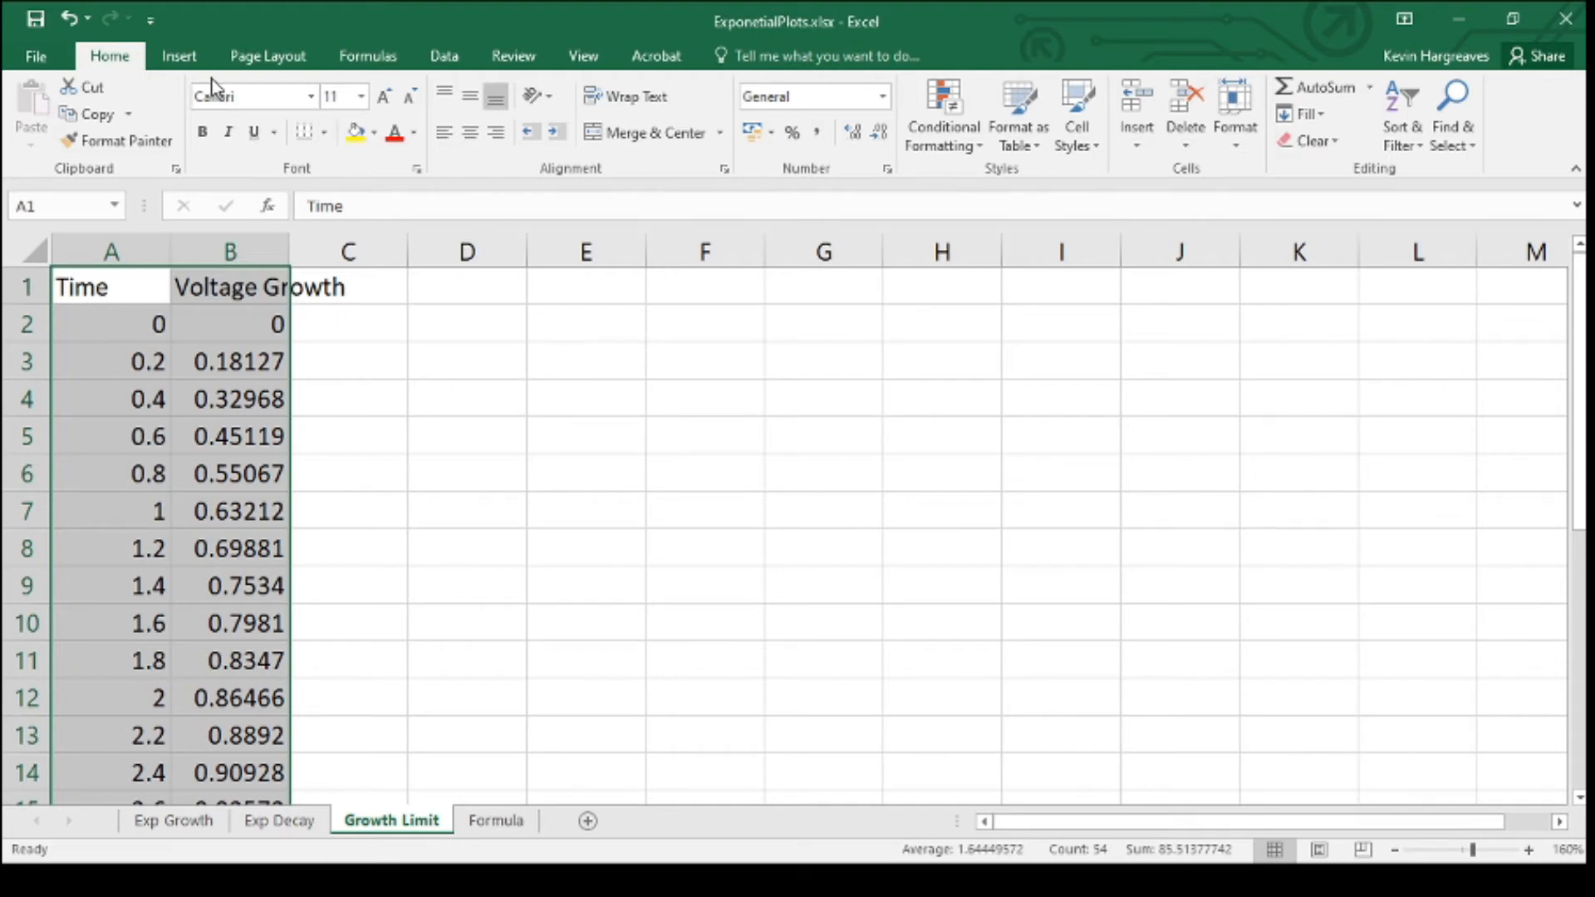
pyautogui.click(180, 56)
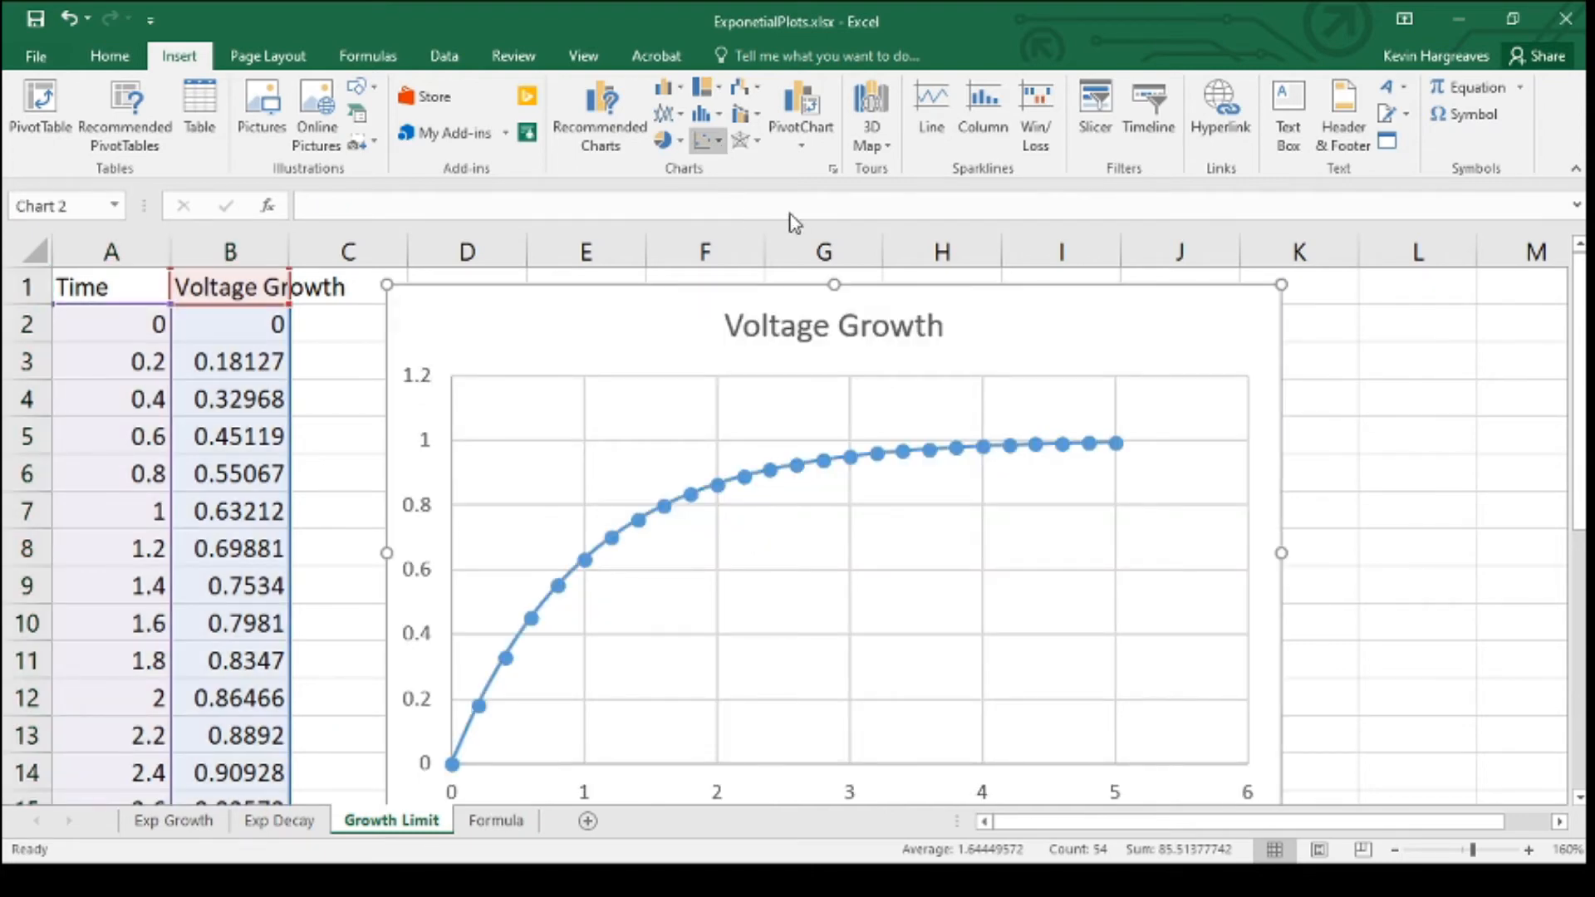
# - Move the Voltage Growth chart beside the data and enlarge it to span about columns C to N and rows 1 to 18
pyautogui.click(792, 216)
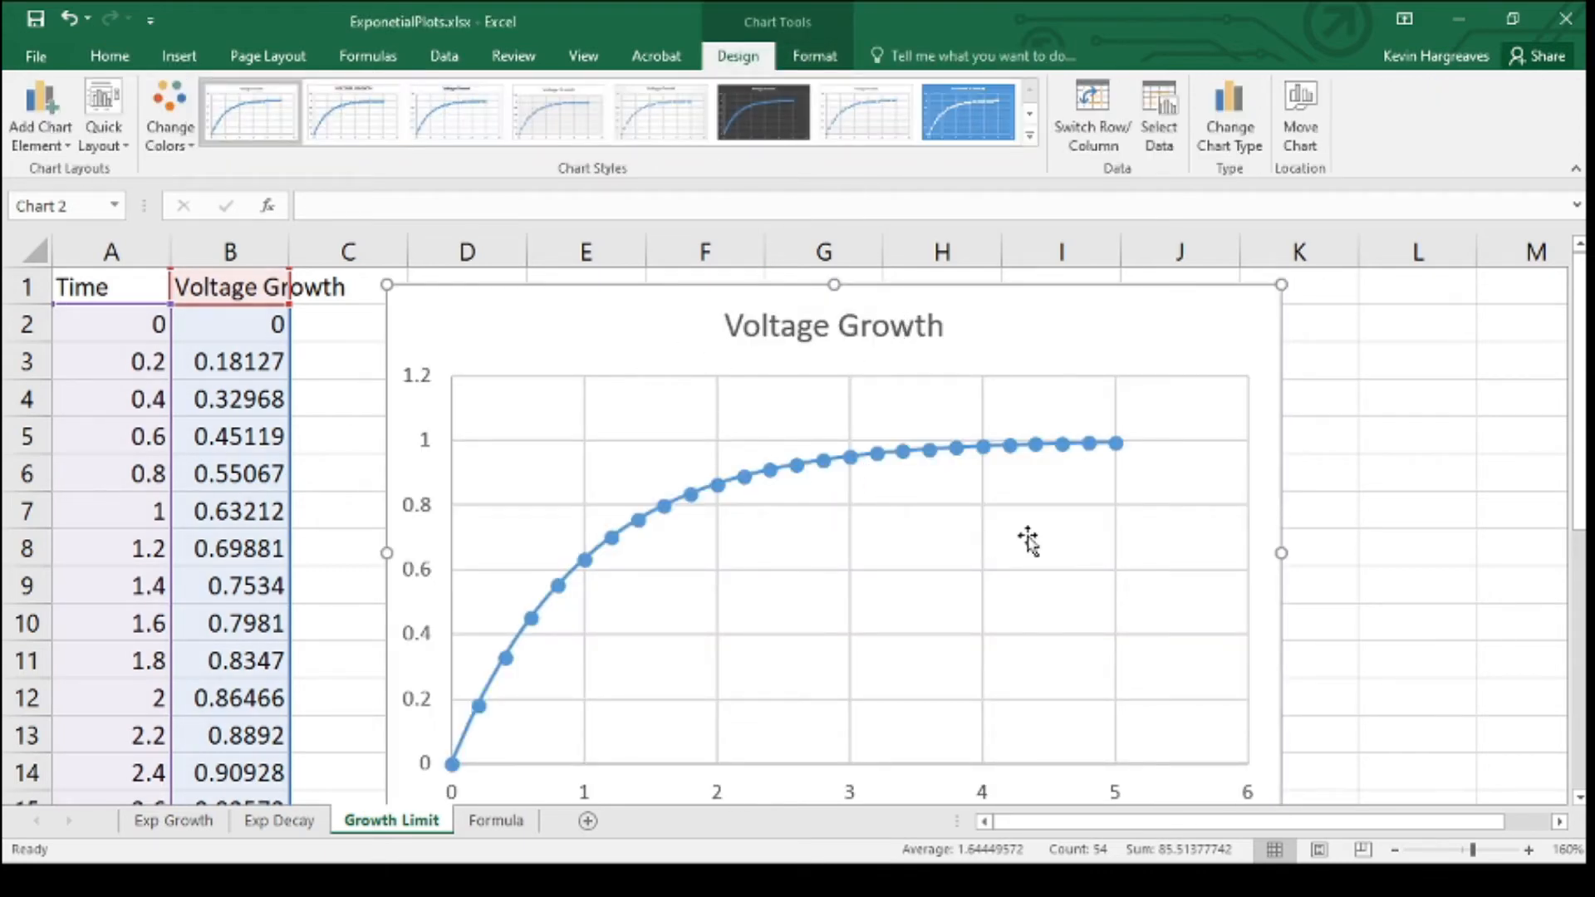
pyautogui.scroll(-3, 1170, 565)
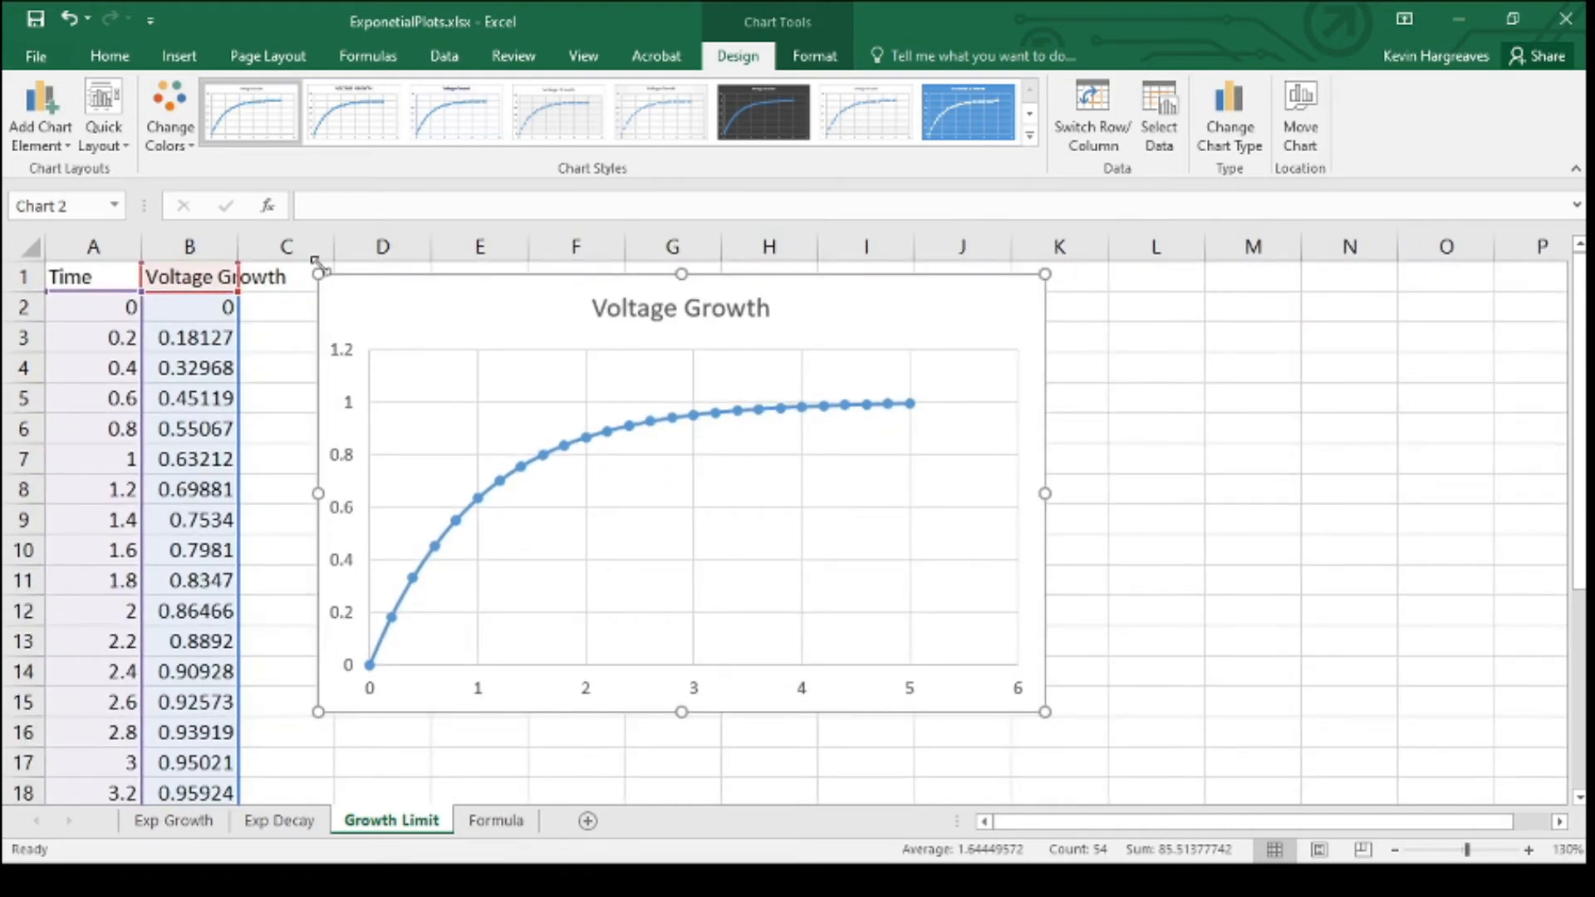
pyautogui.moveTo(345, 282); pyautogui.dragTo(323, 271)
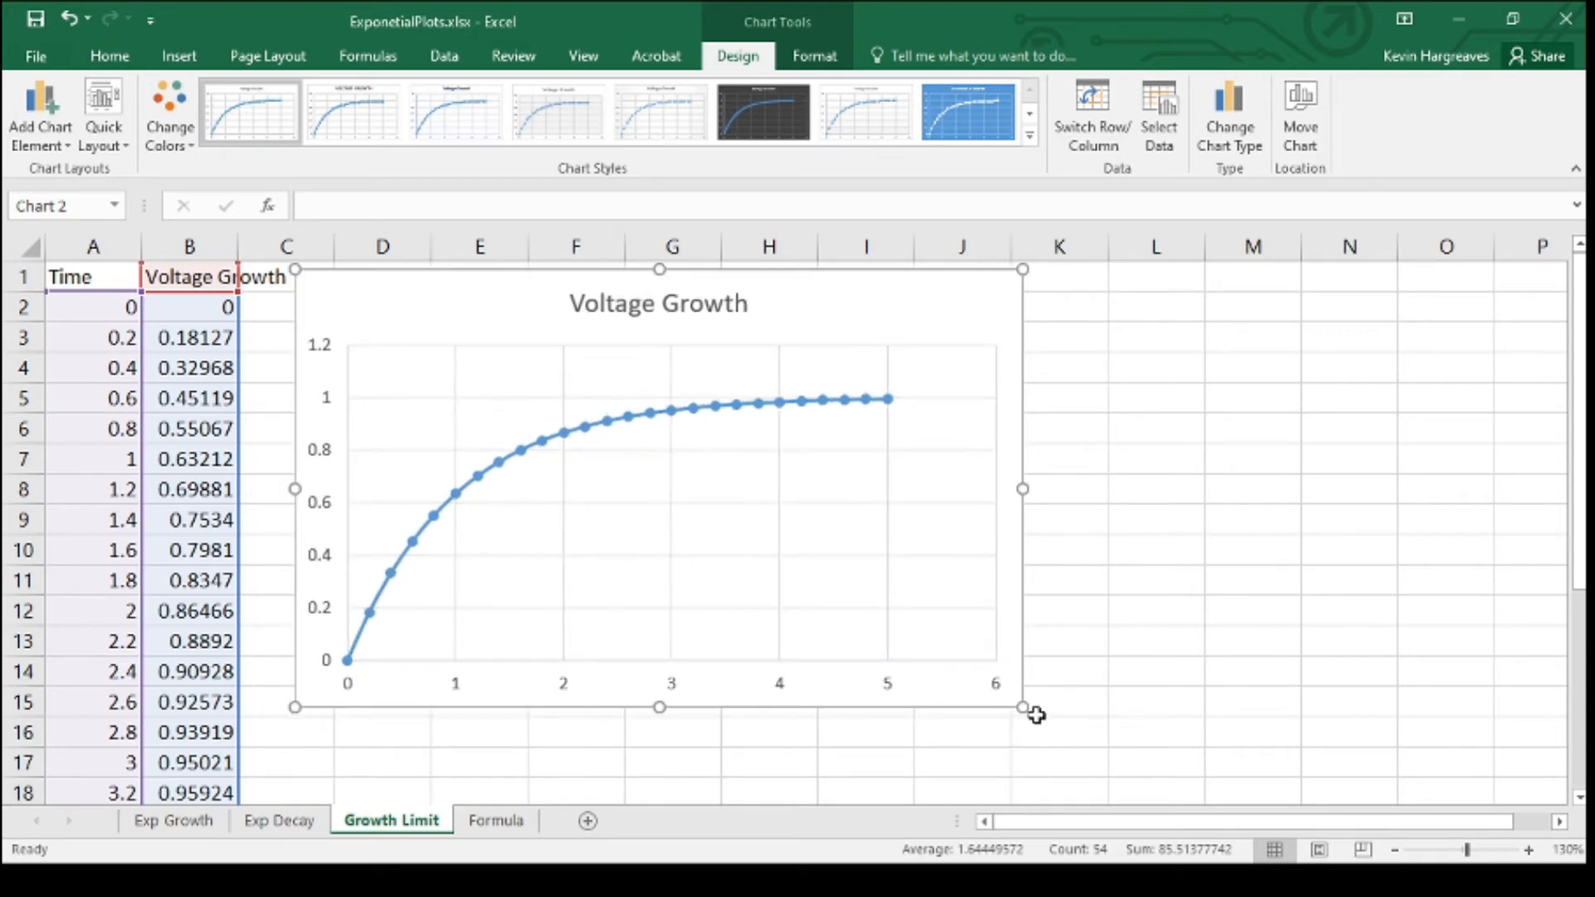
pyautogui.moveTo(1024, 706); pyautogui.dragTo(1425, 791)
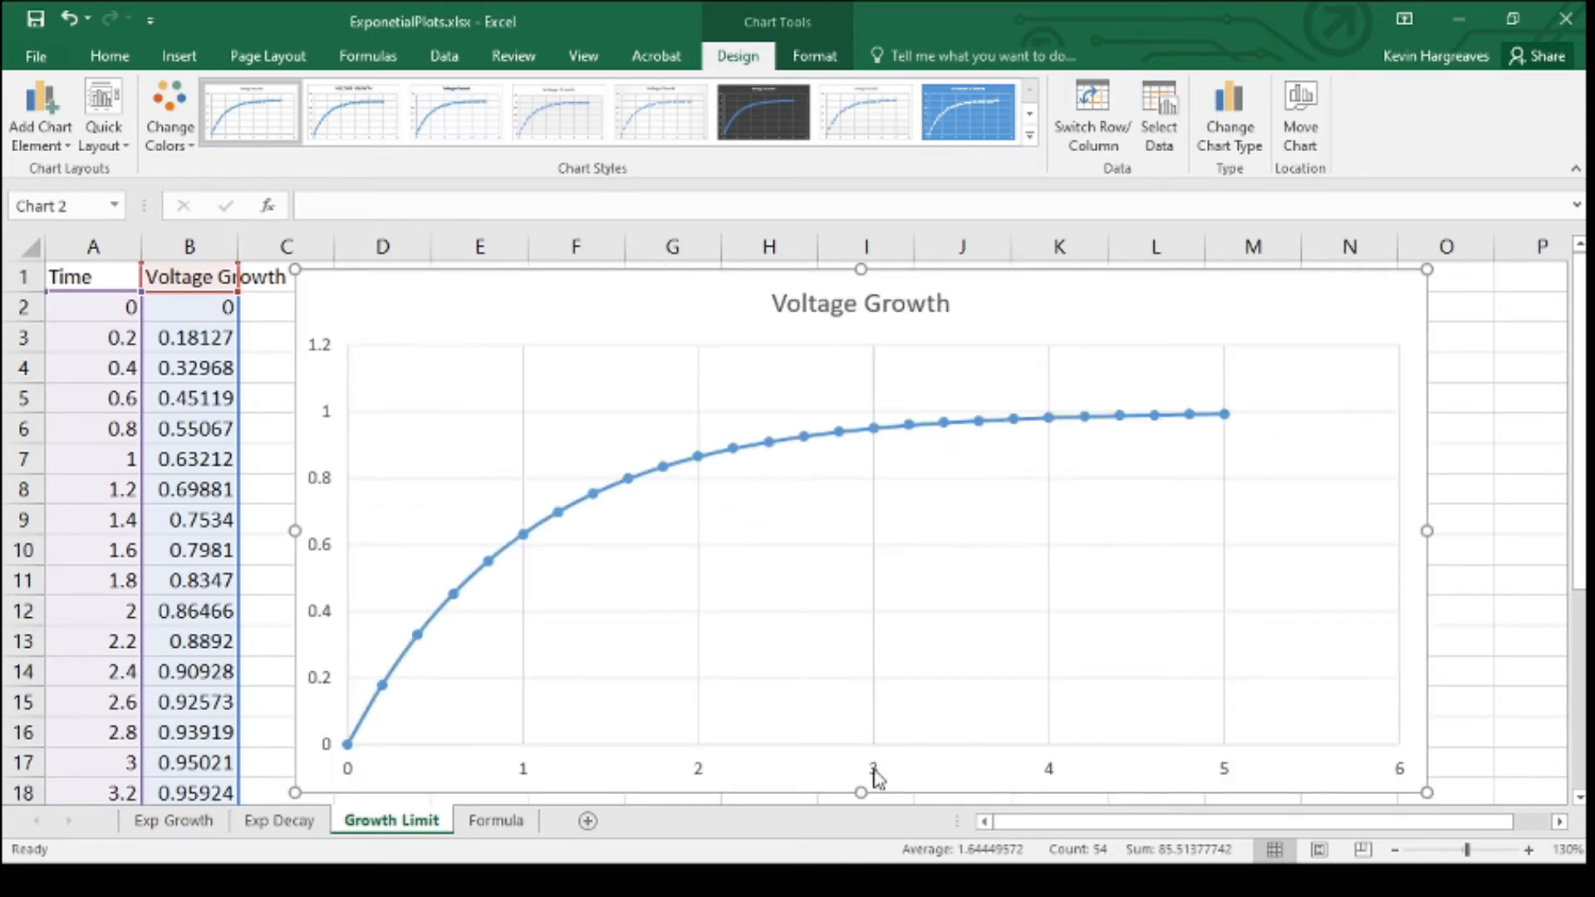
pyautogui.moveTo(1426, 531); pyautogui.dragTo(1339, 533)
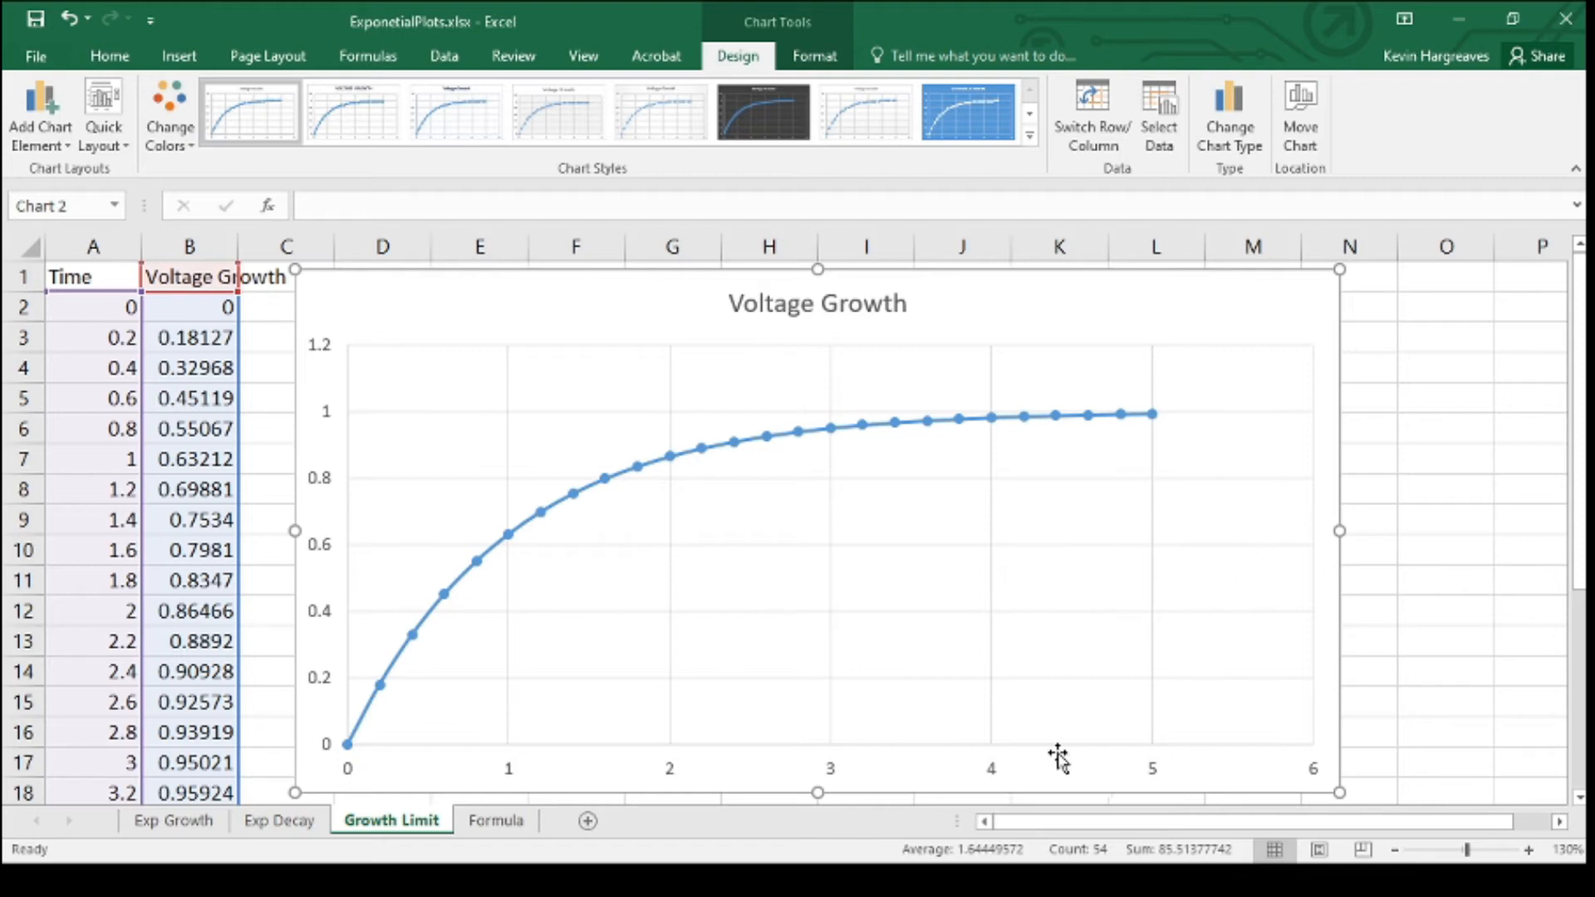
# - Set the major unit of the chart's horizontal axis to 0.5
pyautogui.doubleClick(993, 771)
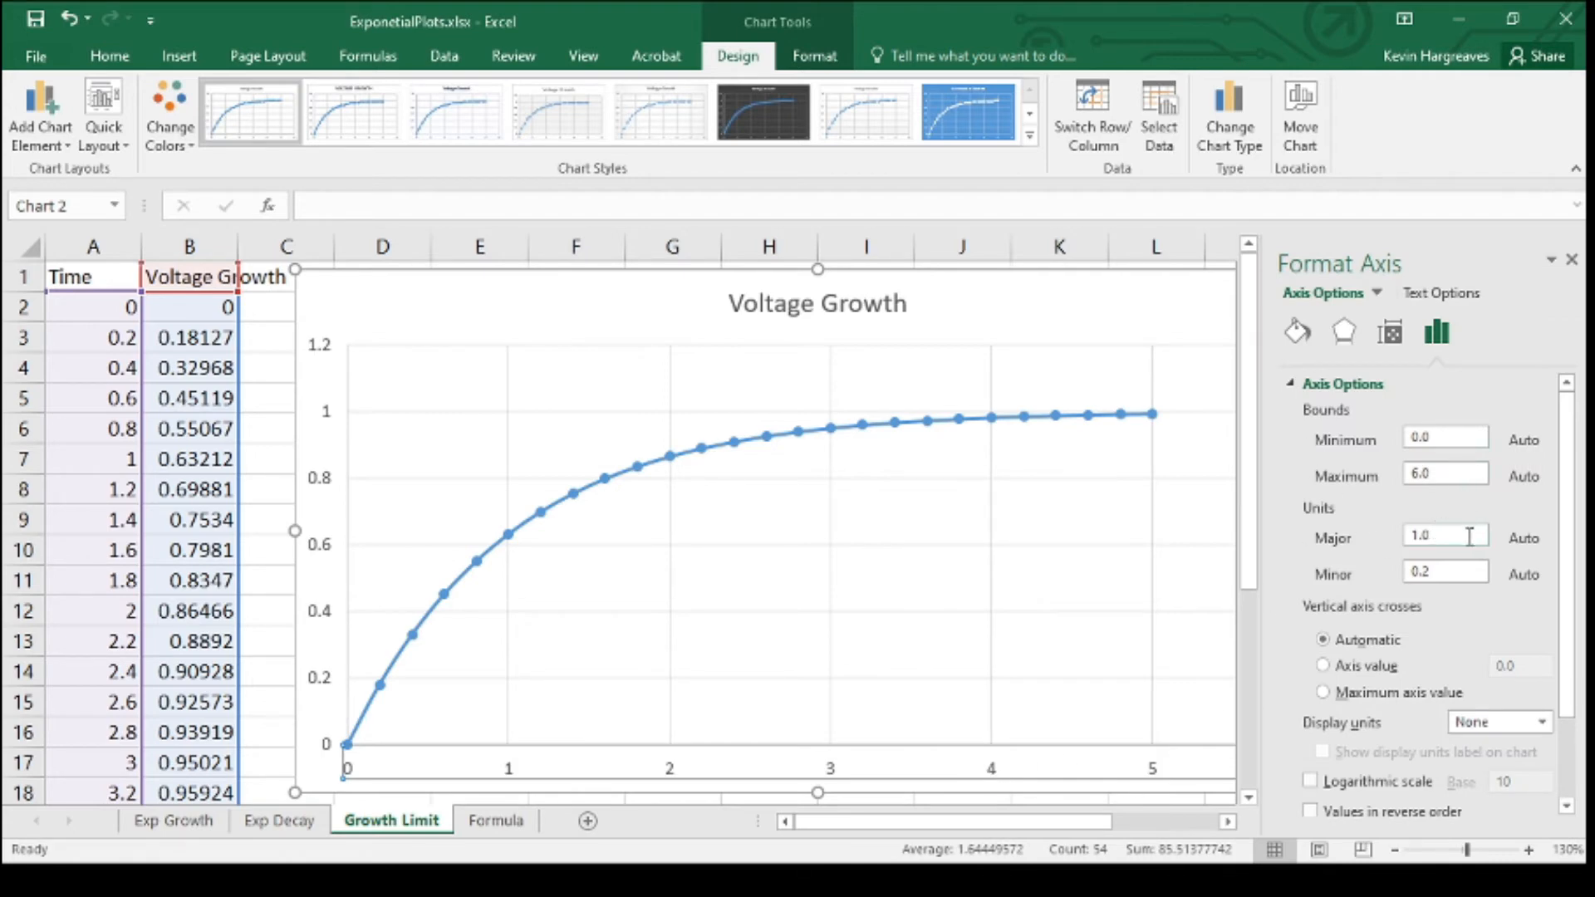
pyautogui.moveTo(1443, 538); pyautogui.dragTo(1372, 533)
pyautogui.write('0.5')
pyautogui.moveTo(1438, 474); pyautogui.dragTo(1410, 473)
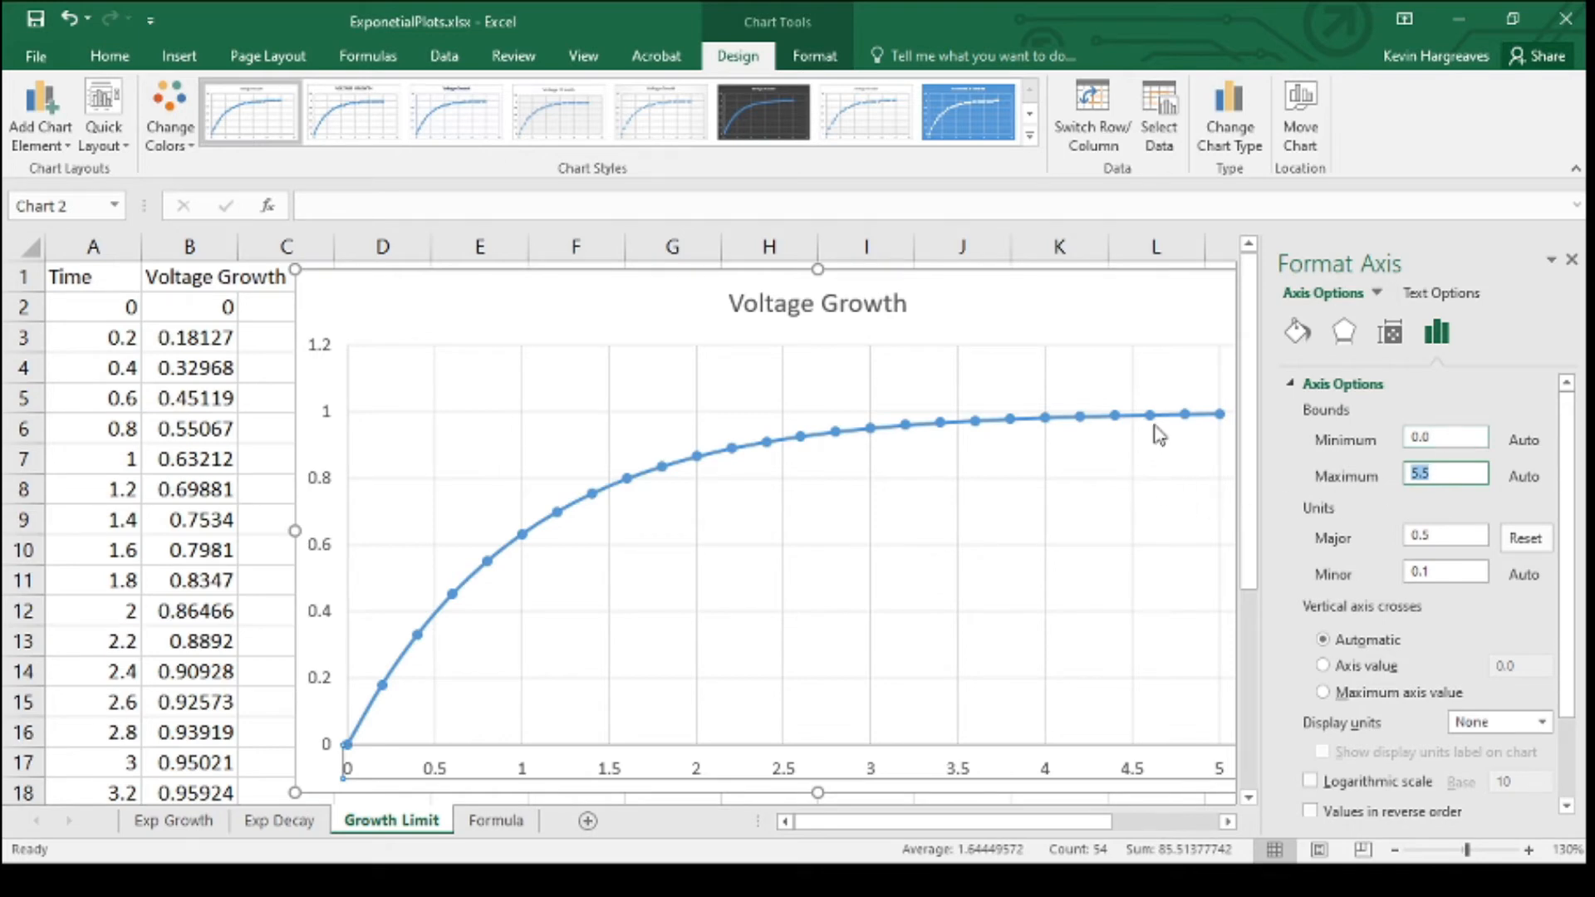
pyautogui.scroll(-2, 1382, 642)
pyautogui.scroll(2, 1382, 641)
pyautogui.click(1571, 259)
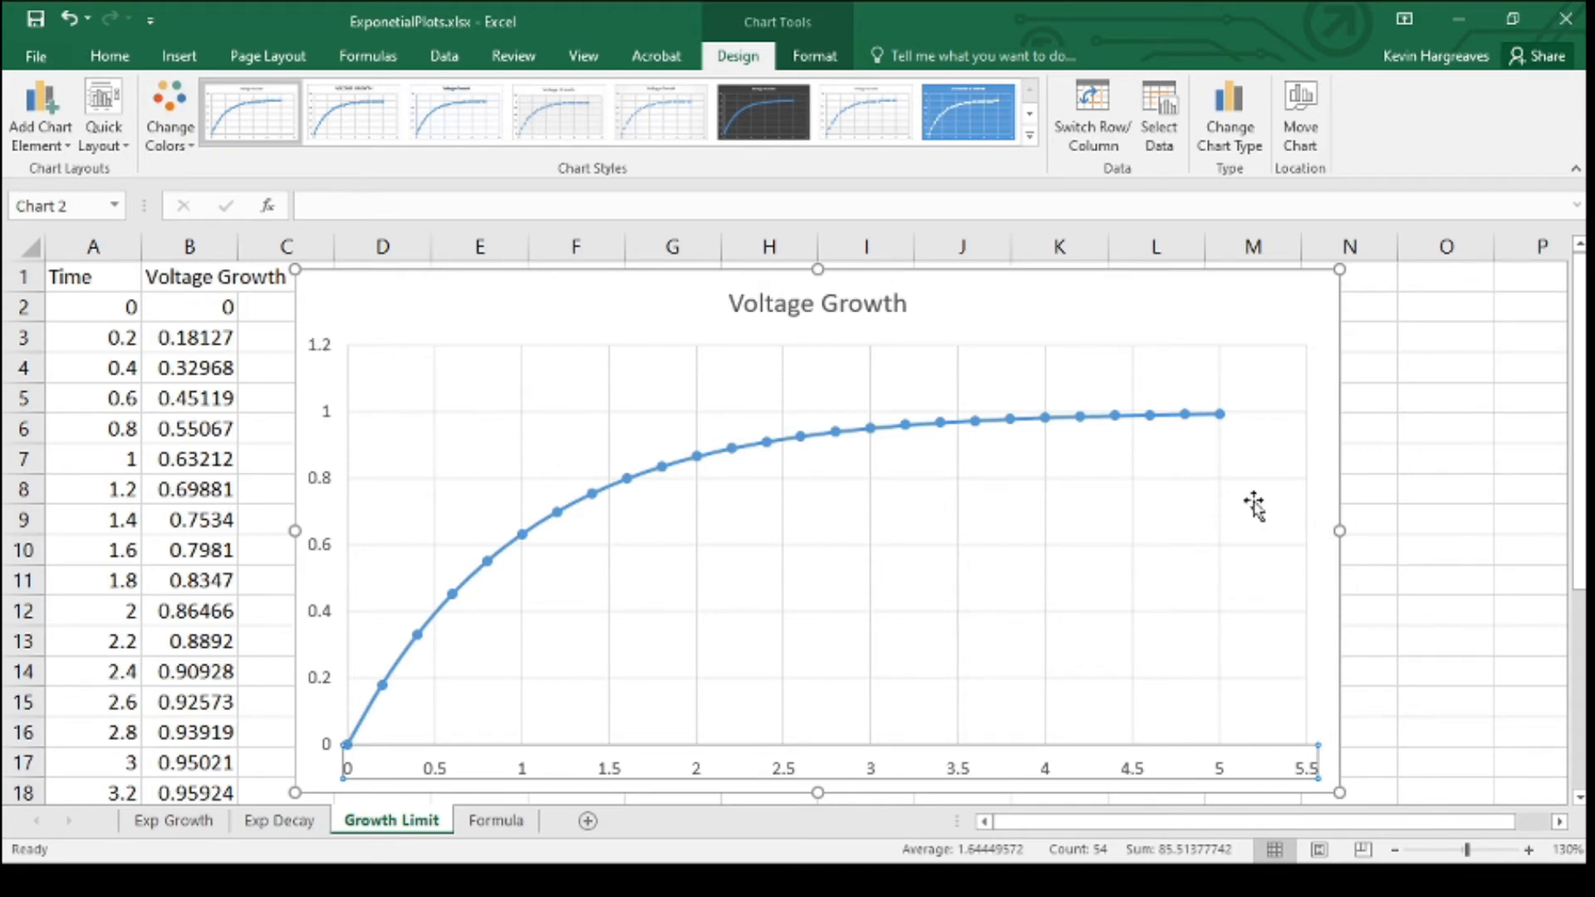
pyautogui.click(1481, 490)
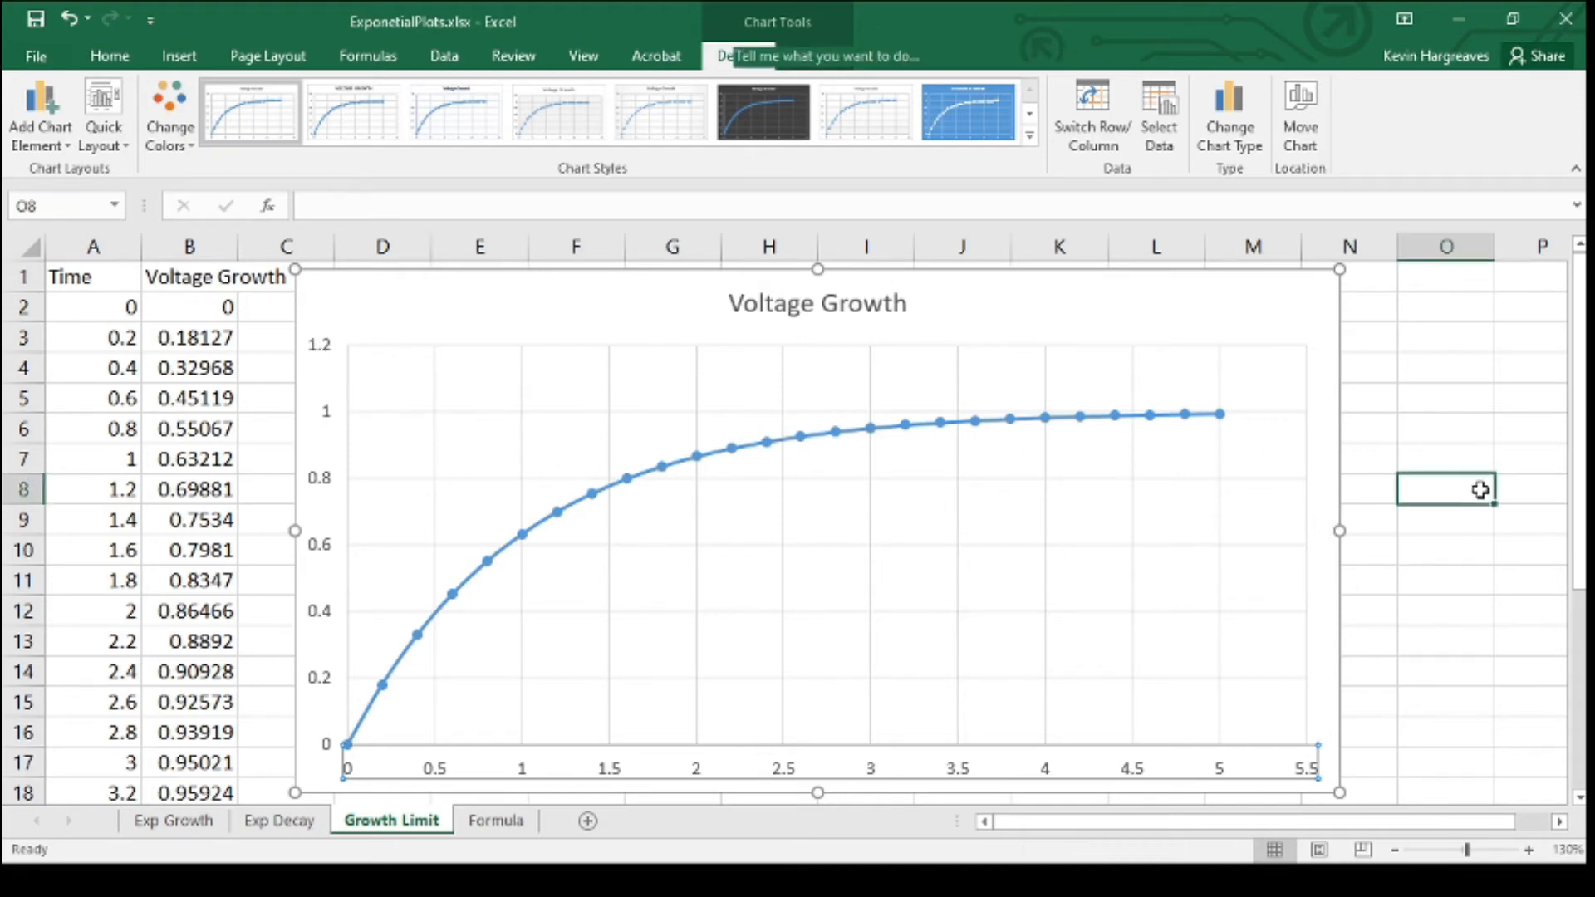
# - Set the major unit of the chart's vertical axis to 0.1
pyautogui.click(323, 349)
pyautogui.doubleClick(323, 349)
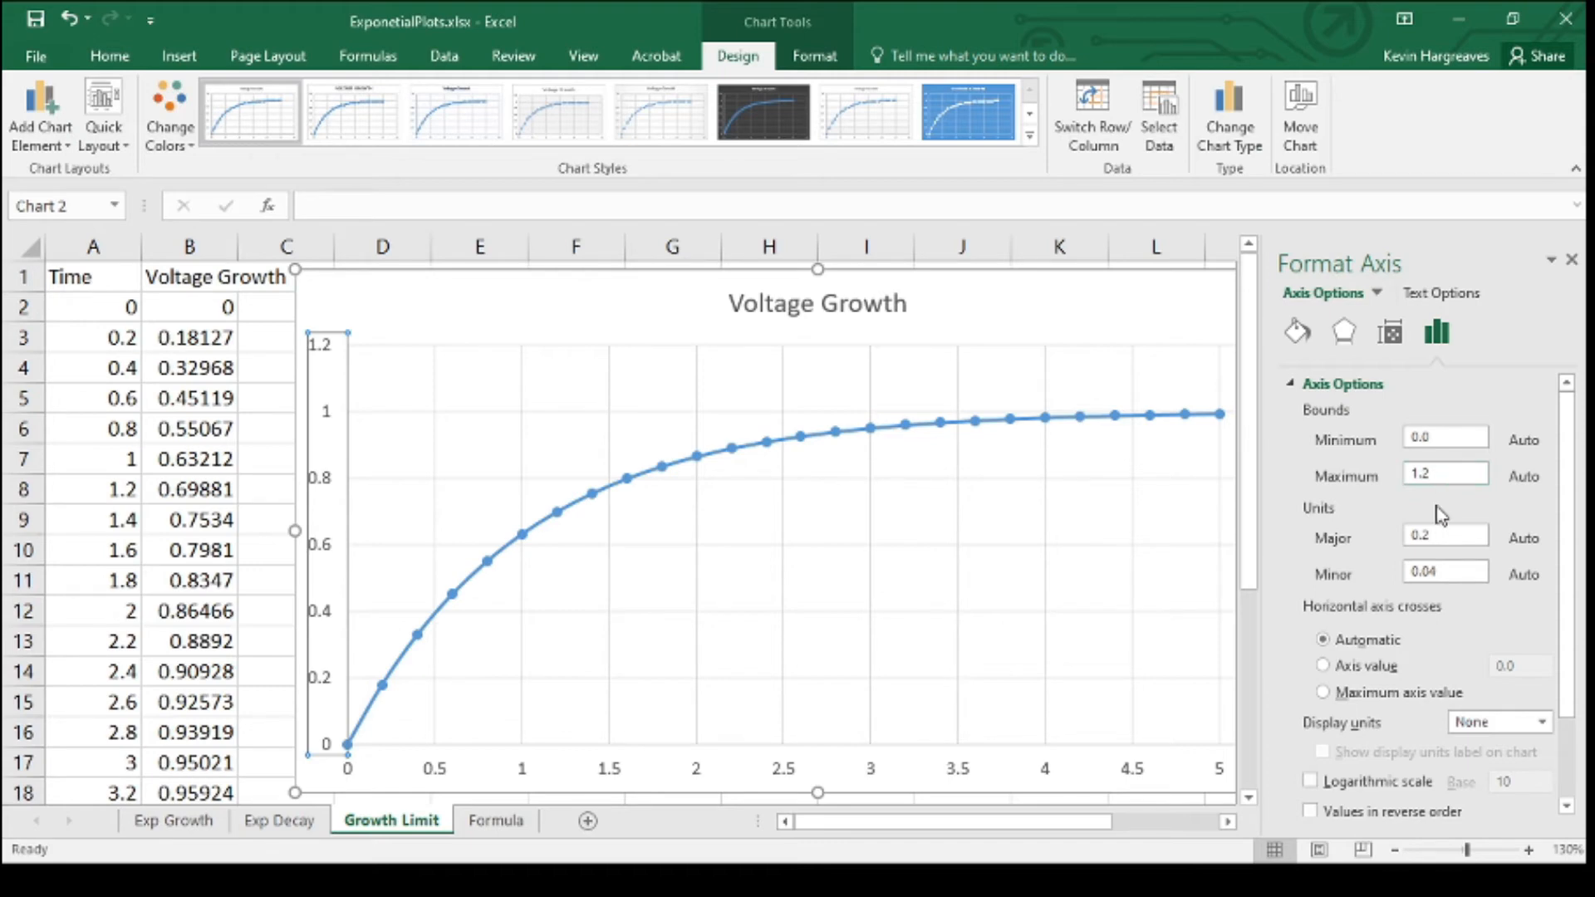
pyautogui.click(1440, 535)
pyautogui.click(1434, 474)
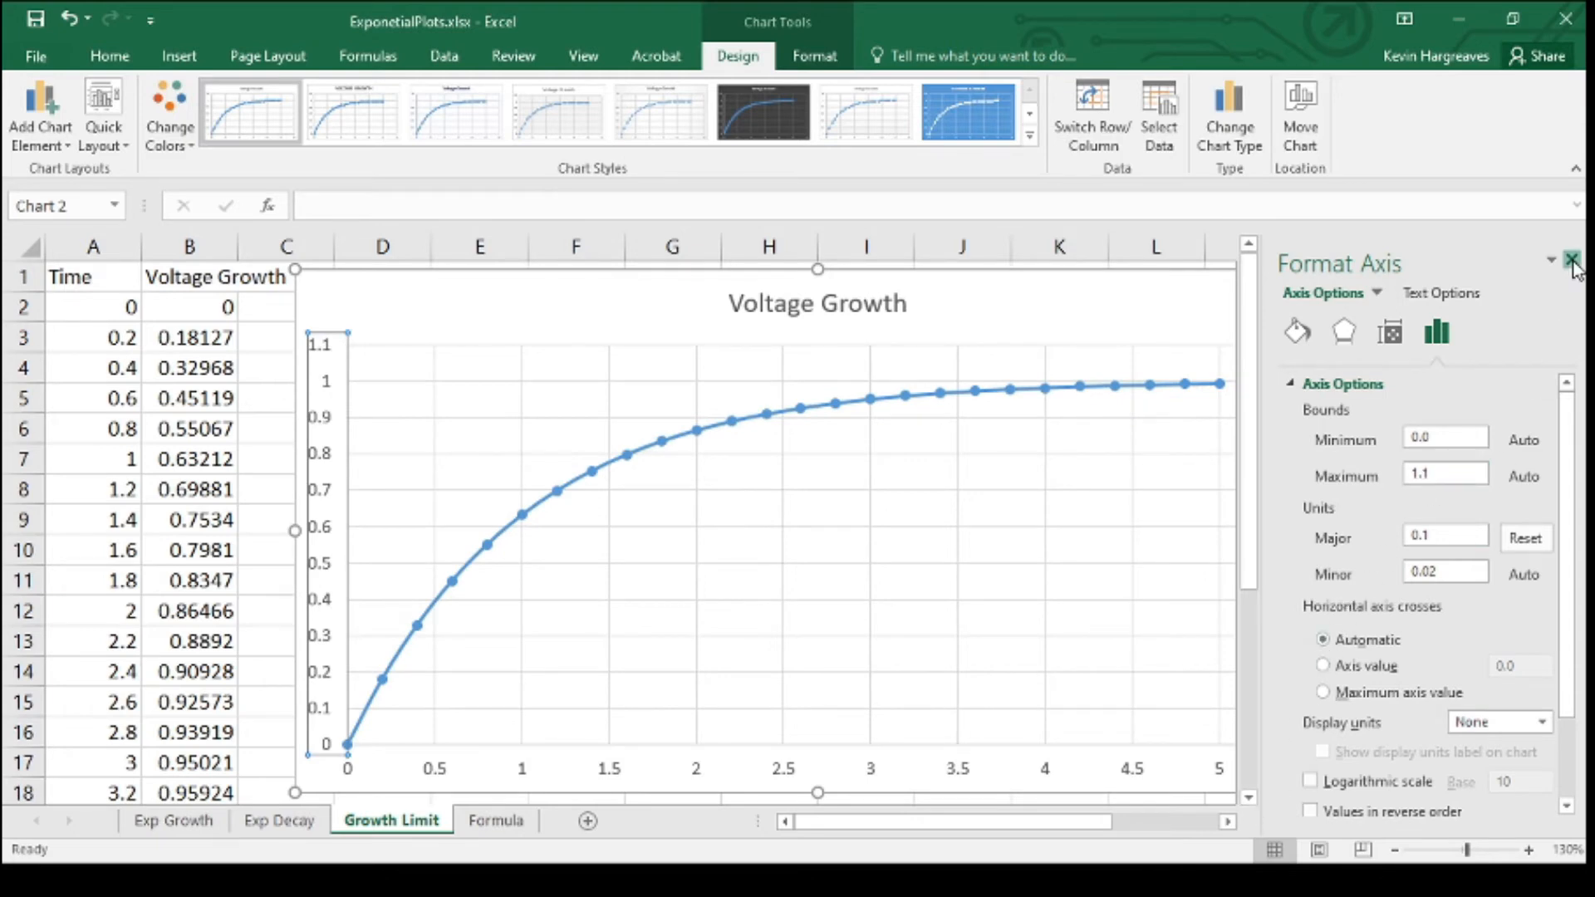
pyautogui.click(1572, 261)
pyautogui.click(1459, 532)
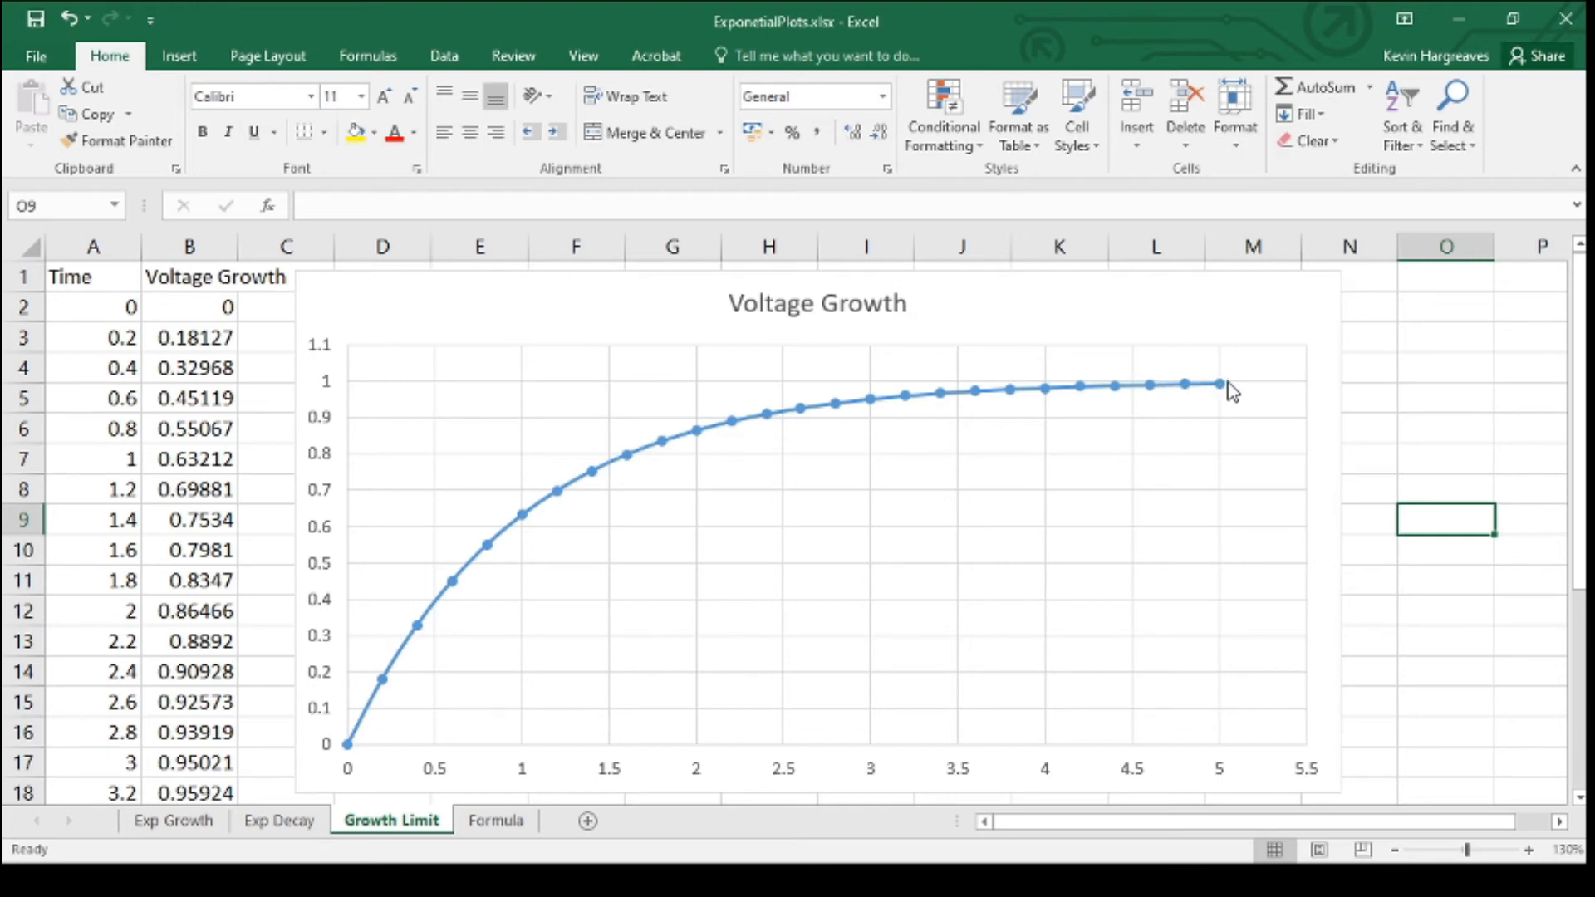
# - Compare the Voltage Growth values down to row 27 and the plotted curve with the equation on the Formula sheet
pyautogui.scroll(-7, 196, 573)
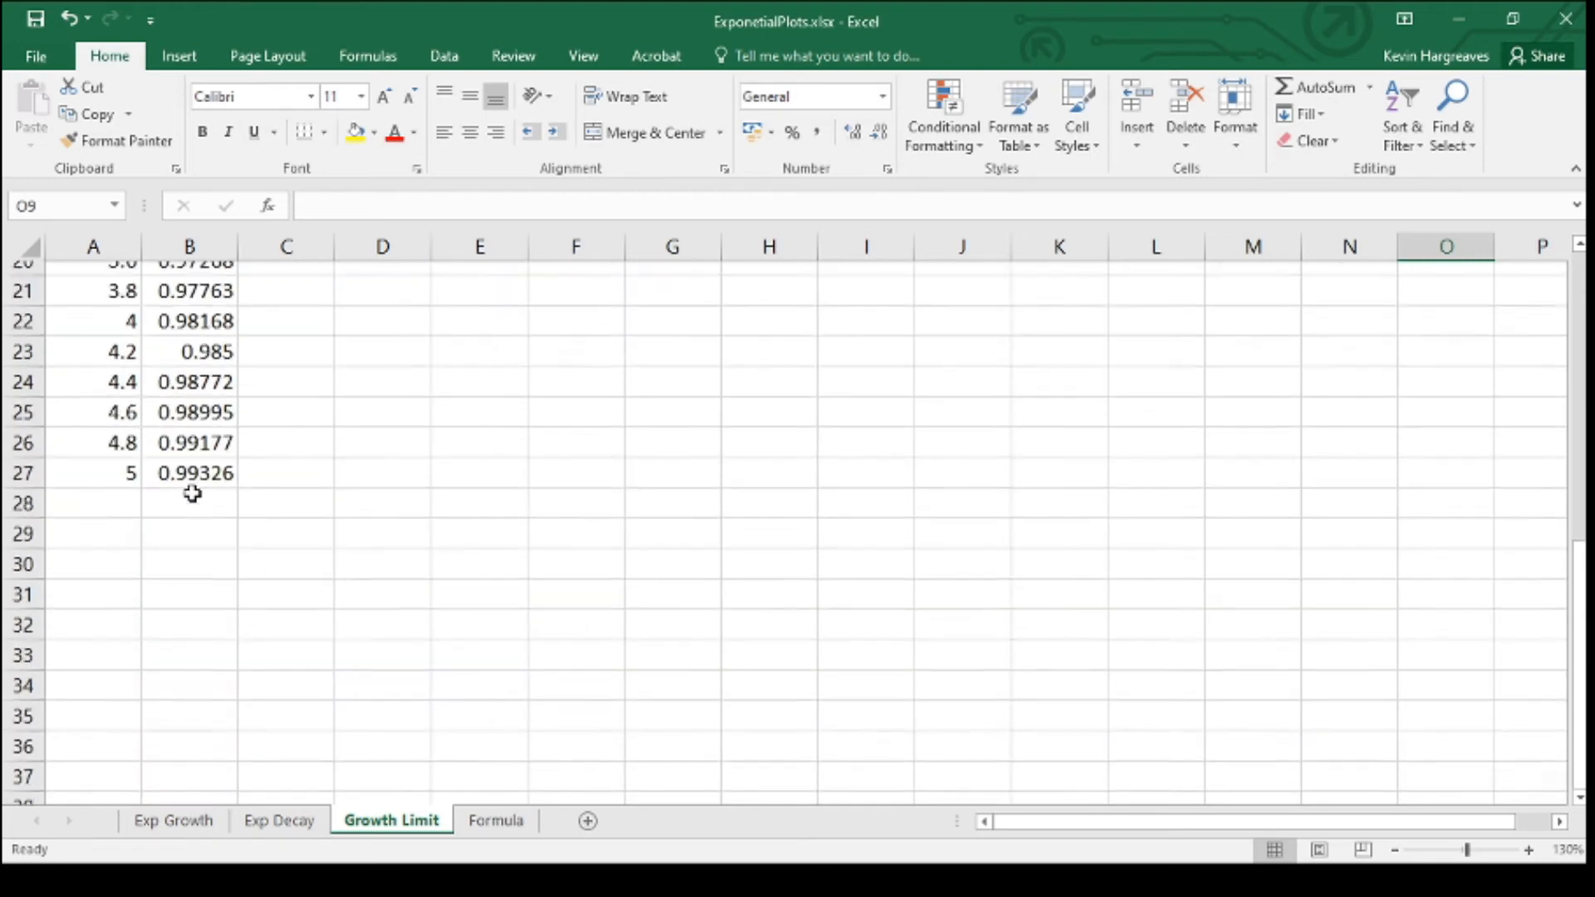
pyautogui.scroll(1, 193, 493)
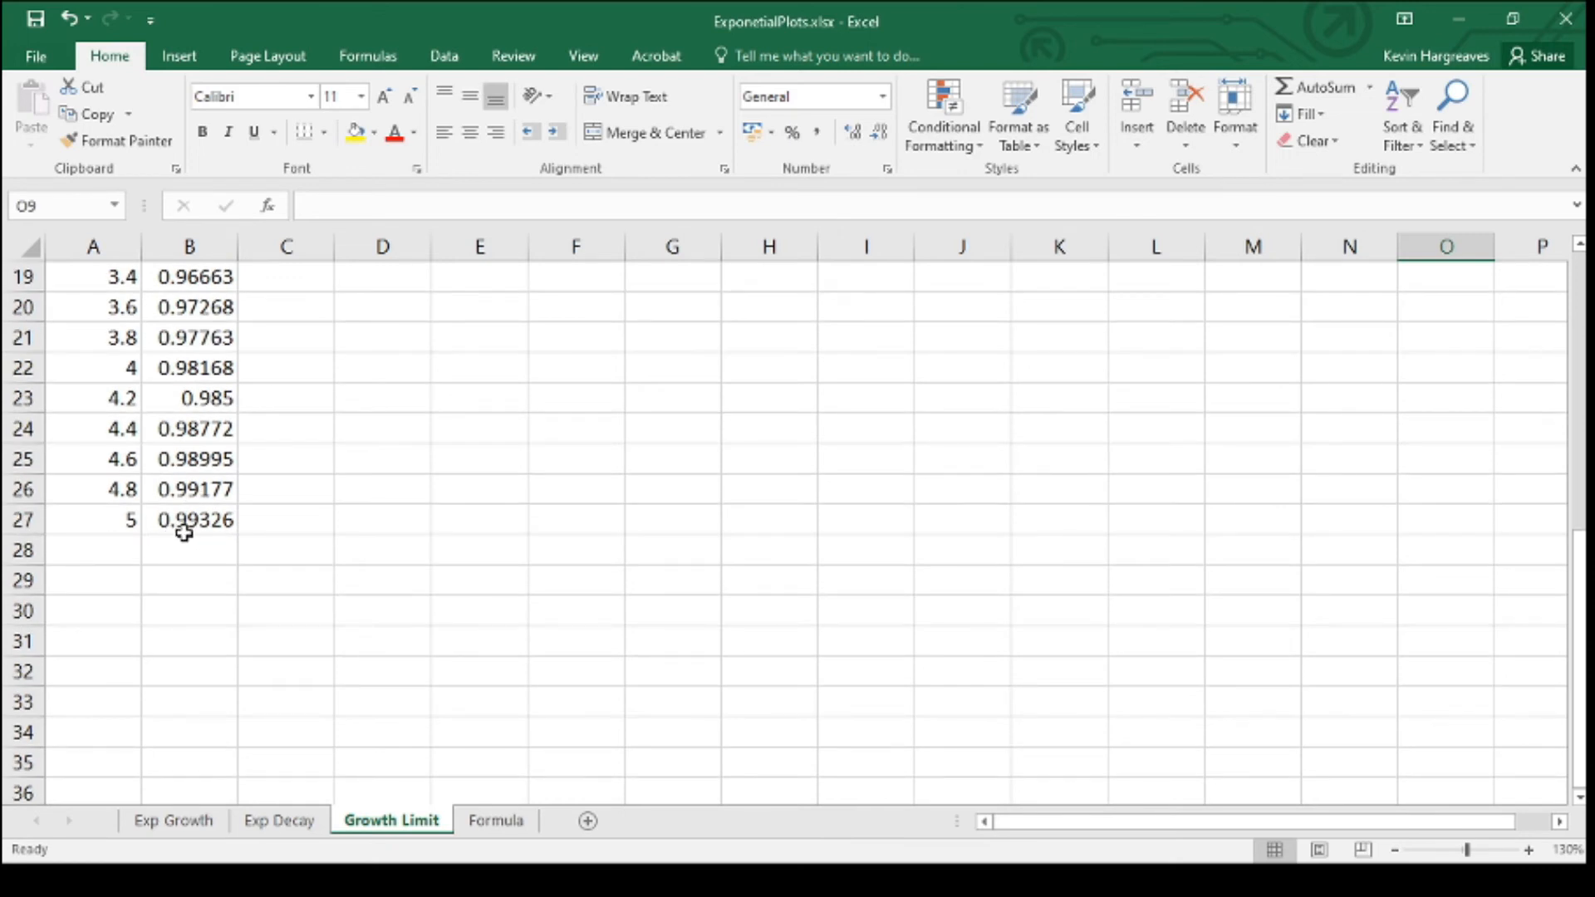
pyautogui.scroll(6, 214, 541)
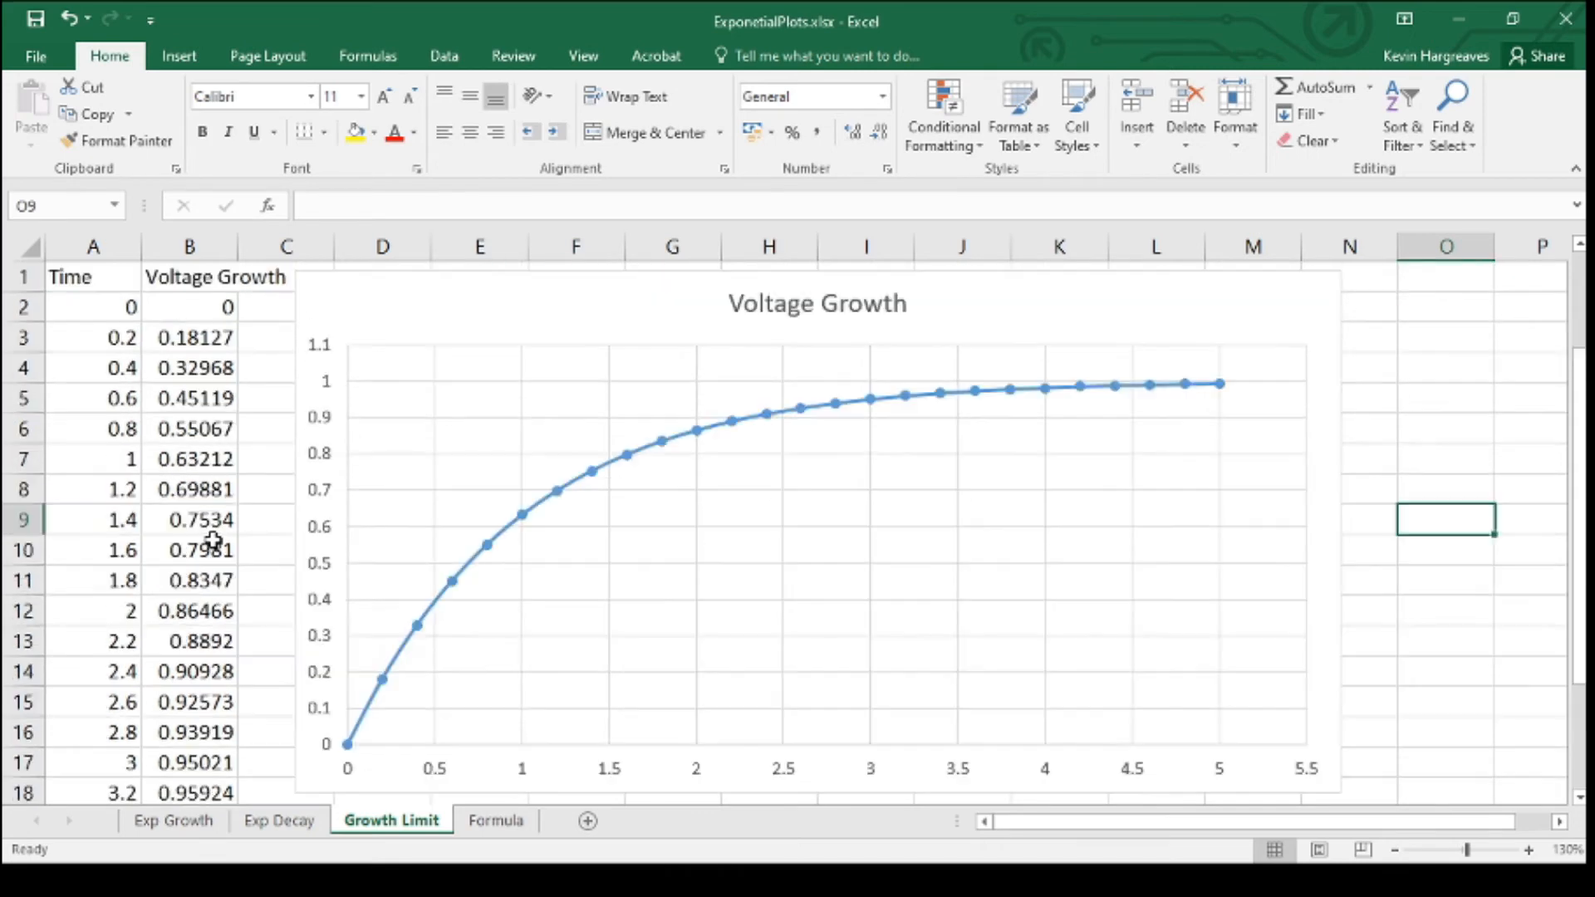
pyautogui.scroll(-5, 214, 541)
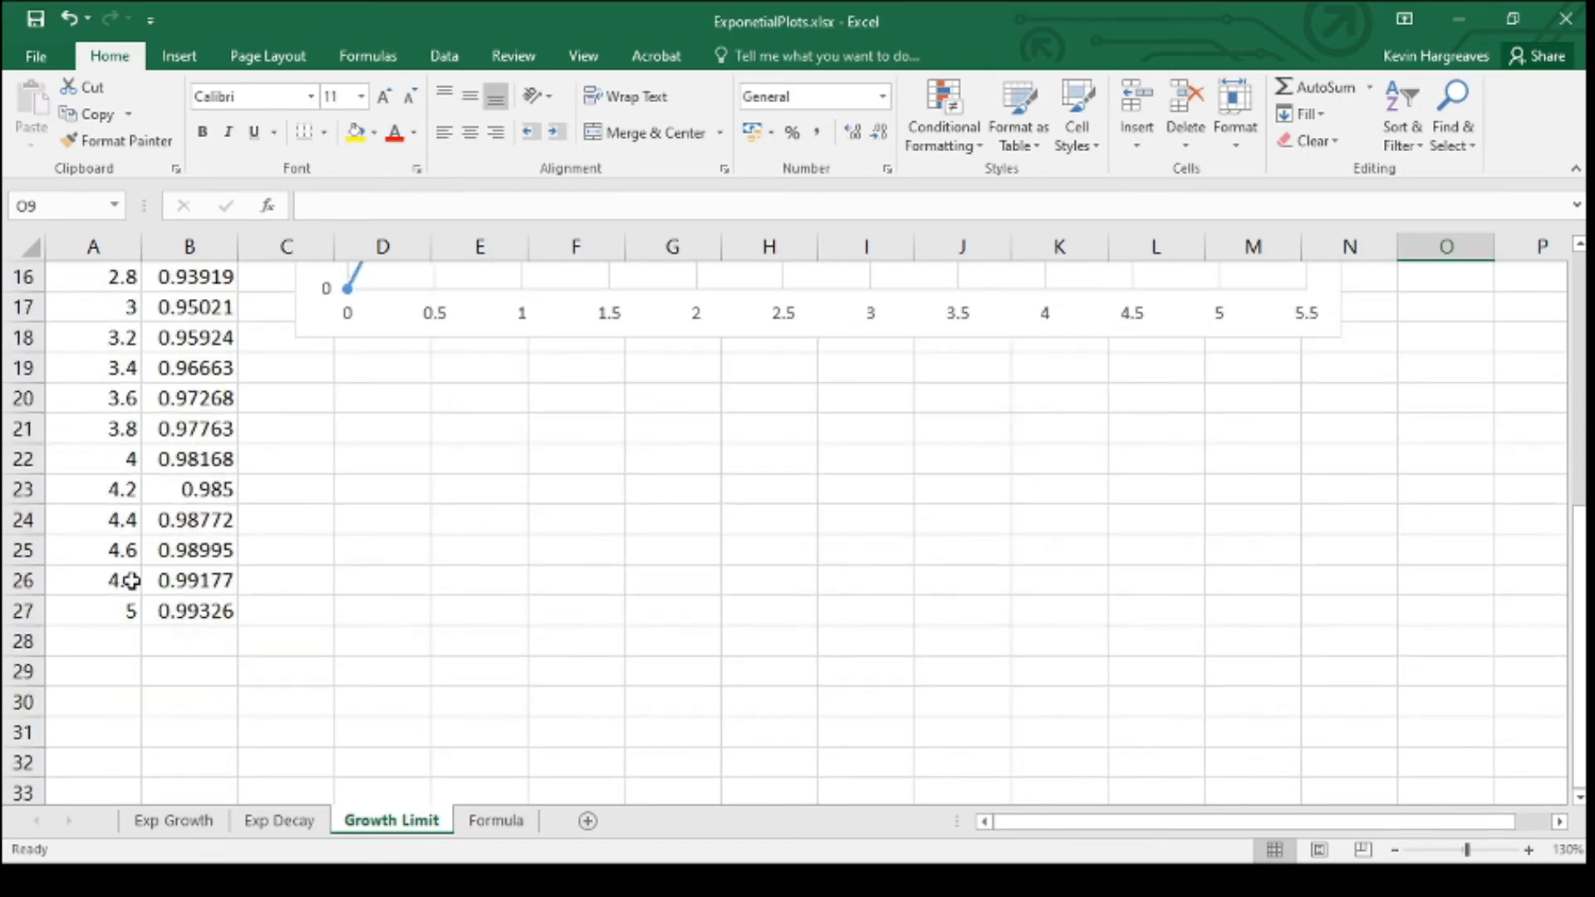
pyautogui.scroll(5, 153, 623)
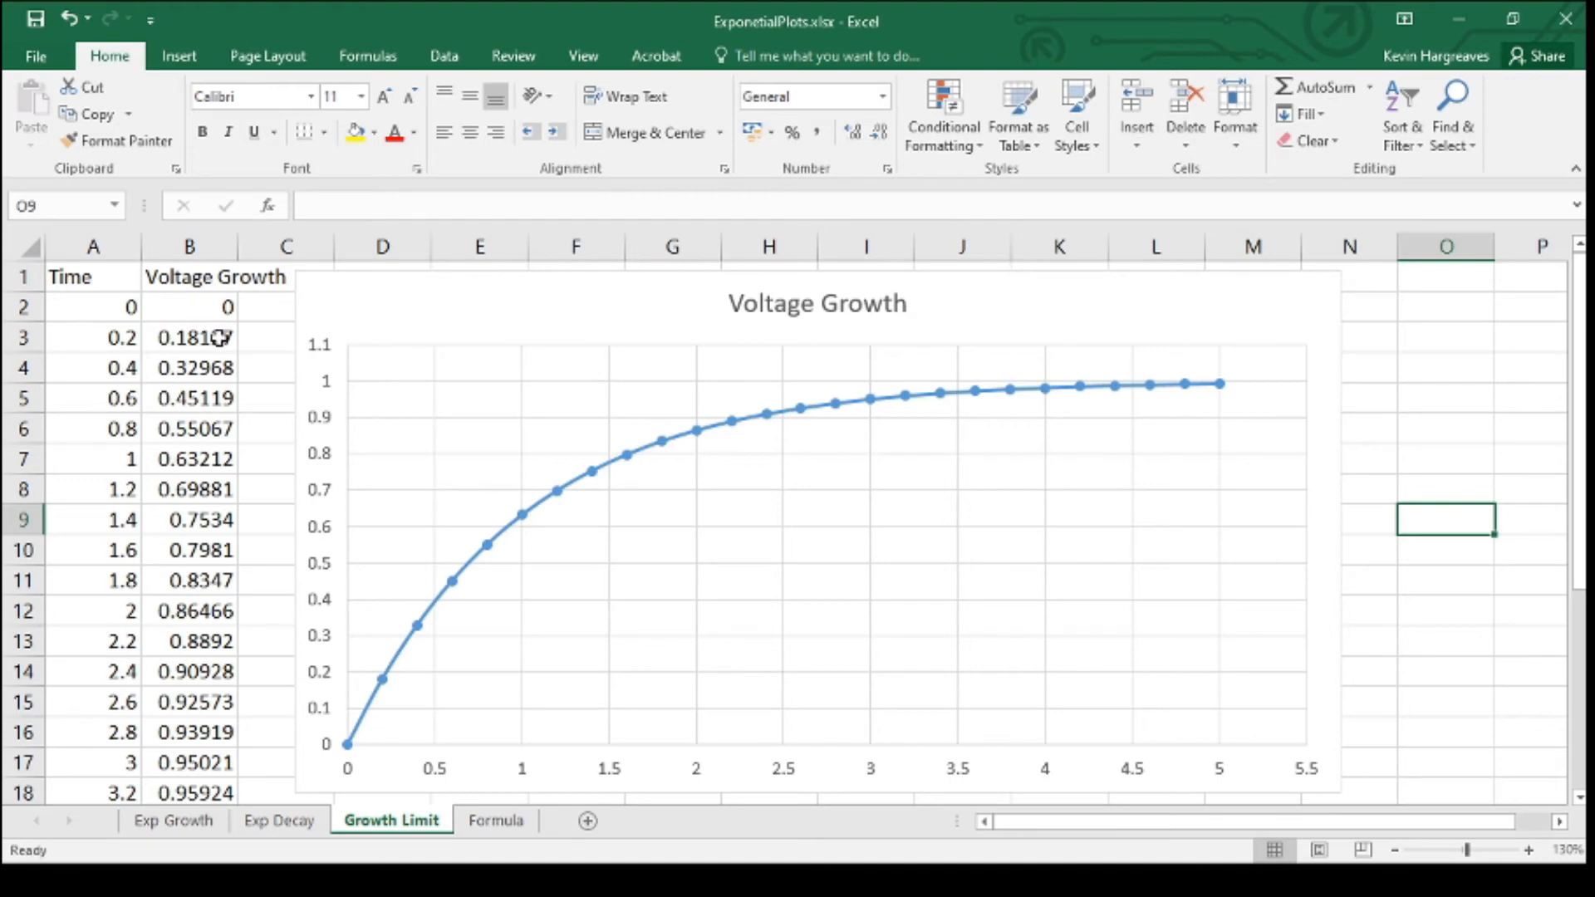
pyautogui.click(495, 821)
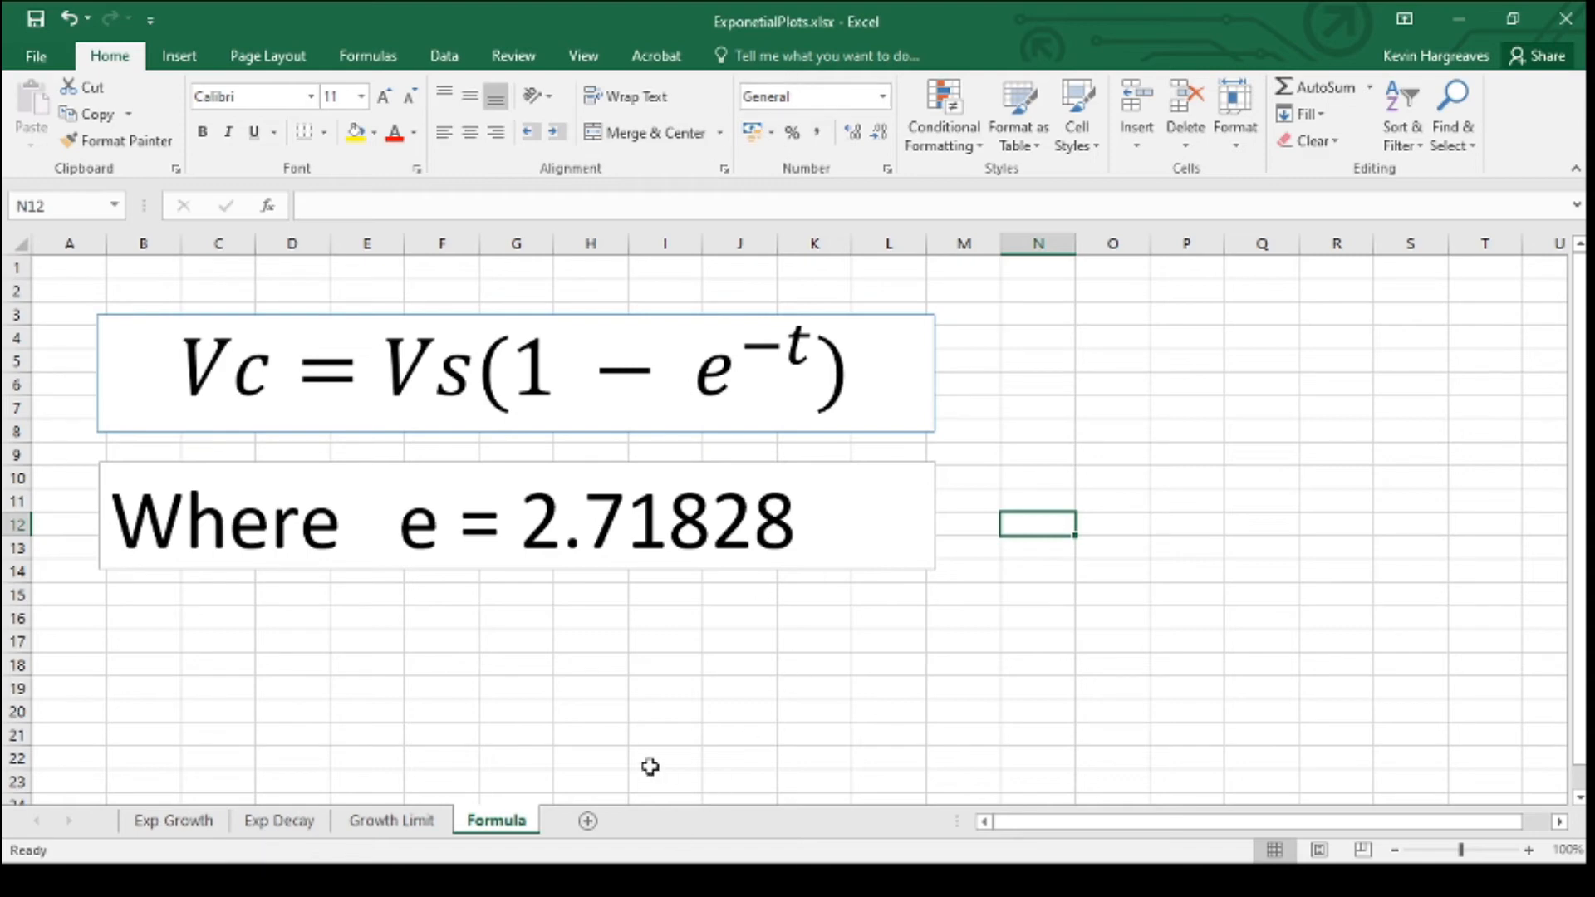
pyautogui.click(386, 820)
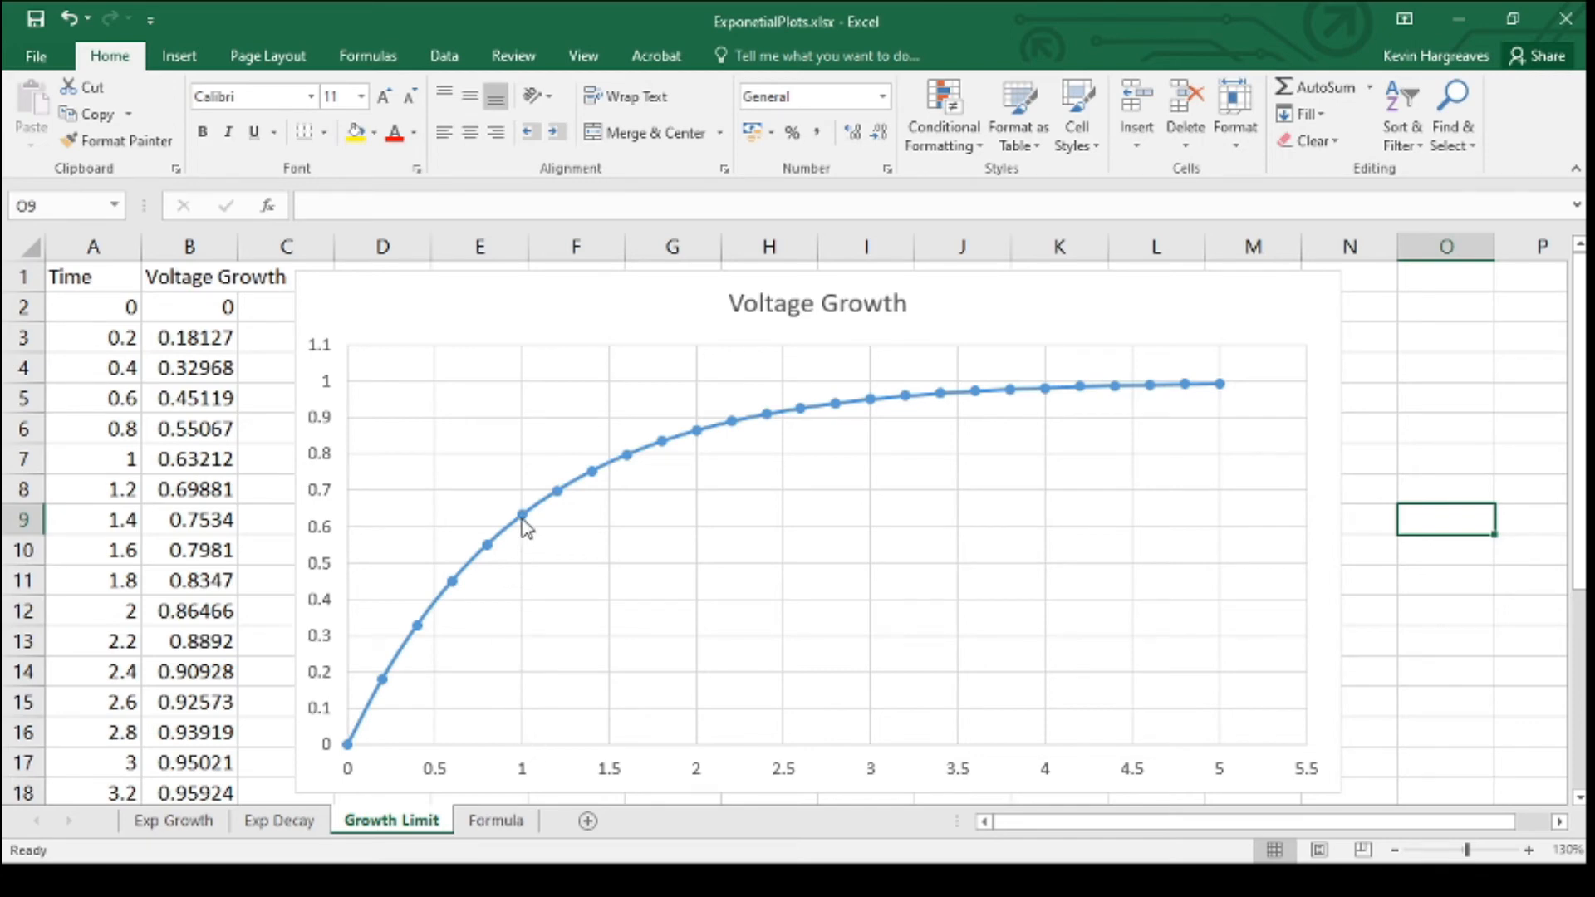
pyautogui.scroll(-5, 109, 496)
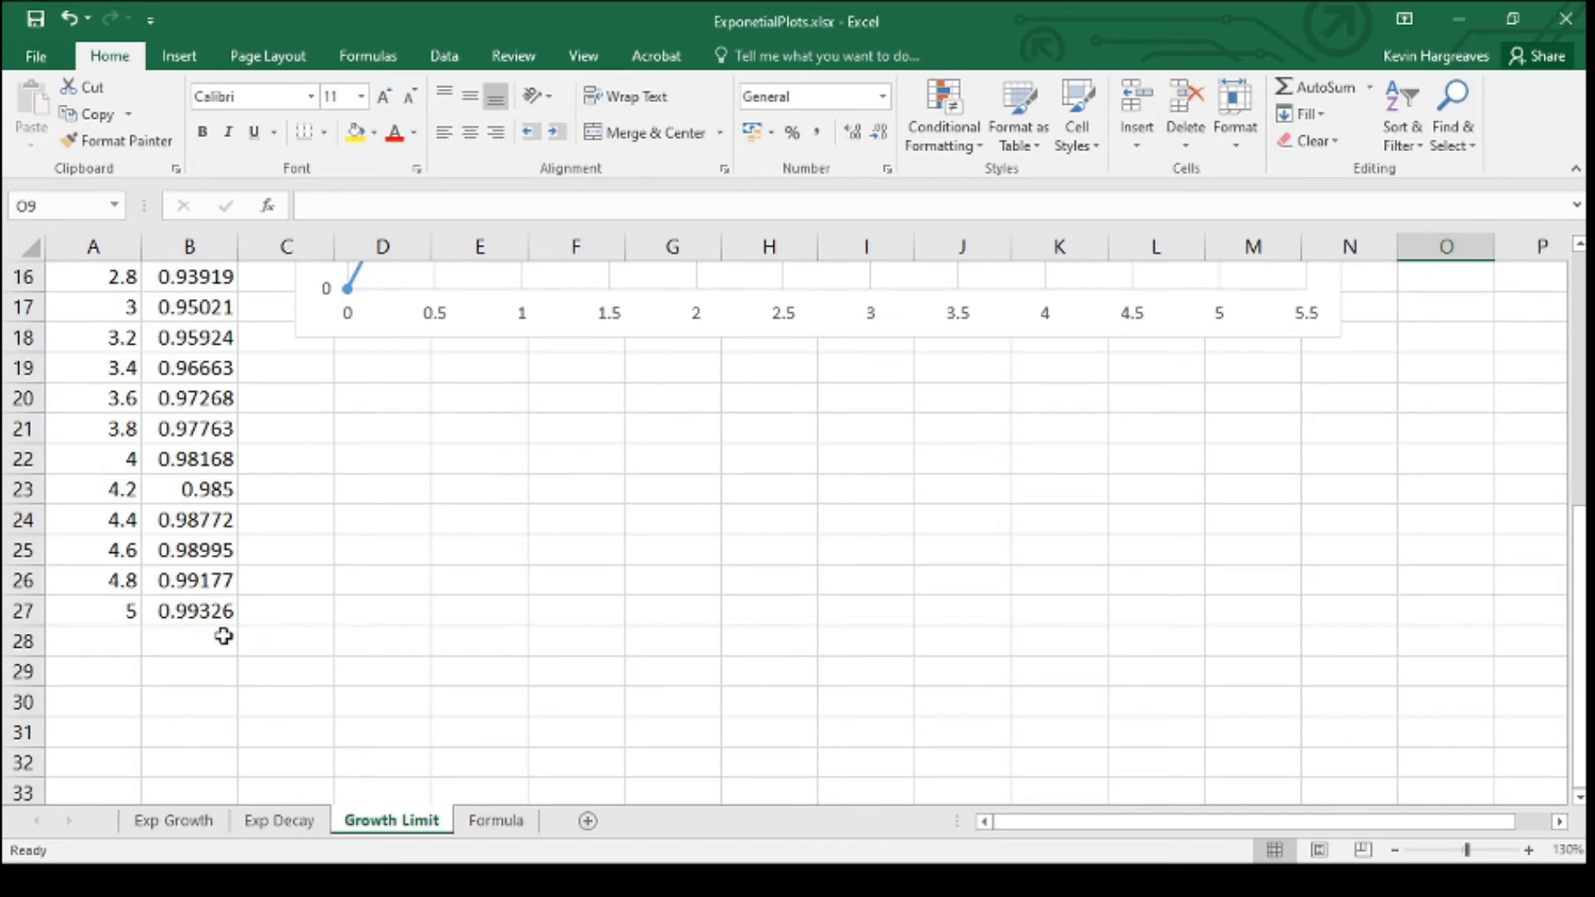
pyautogui.scroll(5, 199, 615)
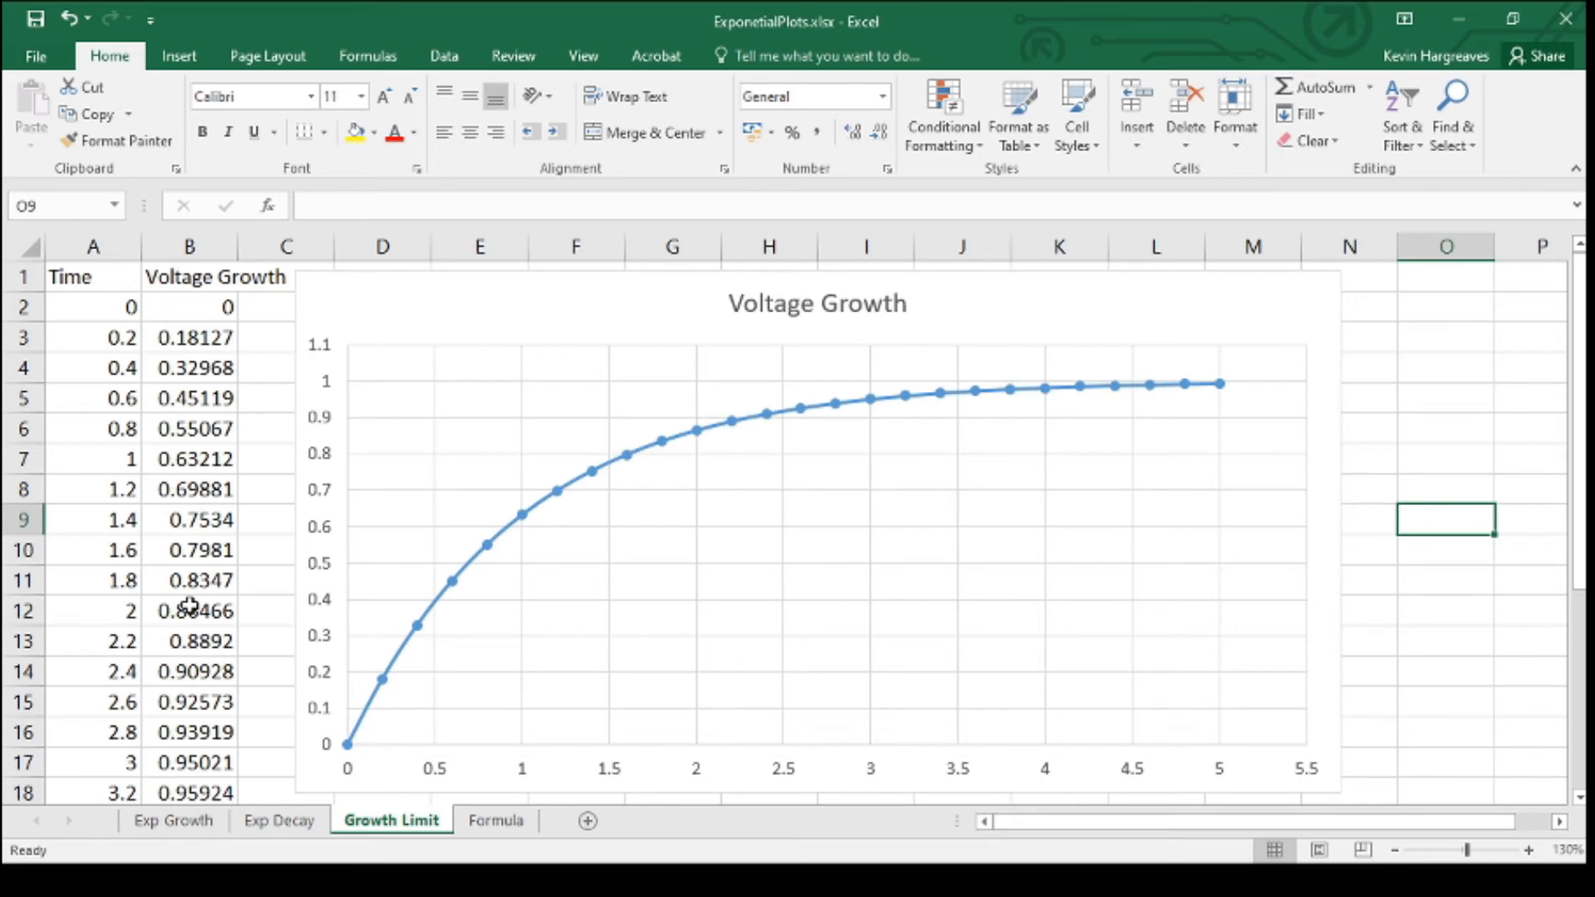
pyautogui.scroll(-5, 191, 606)
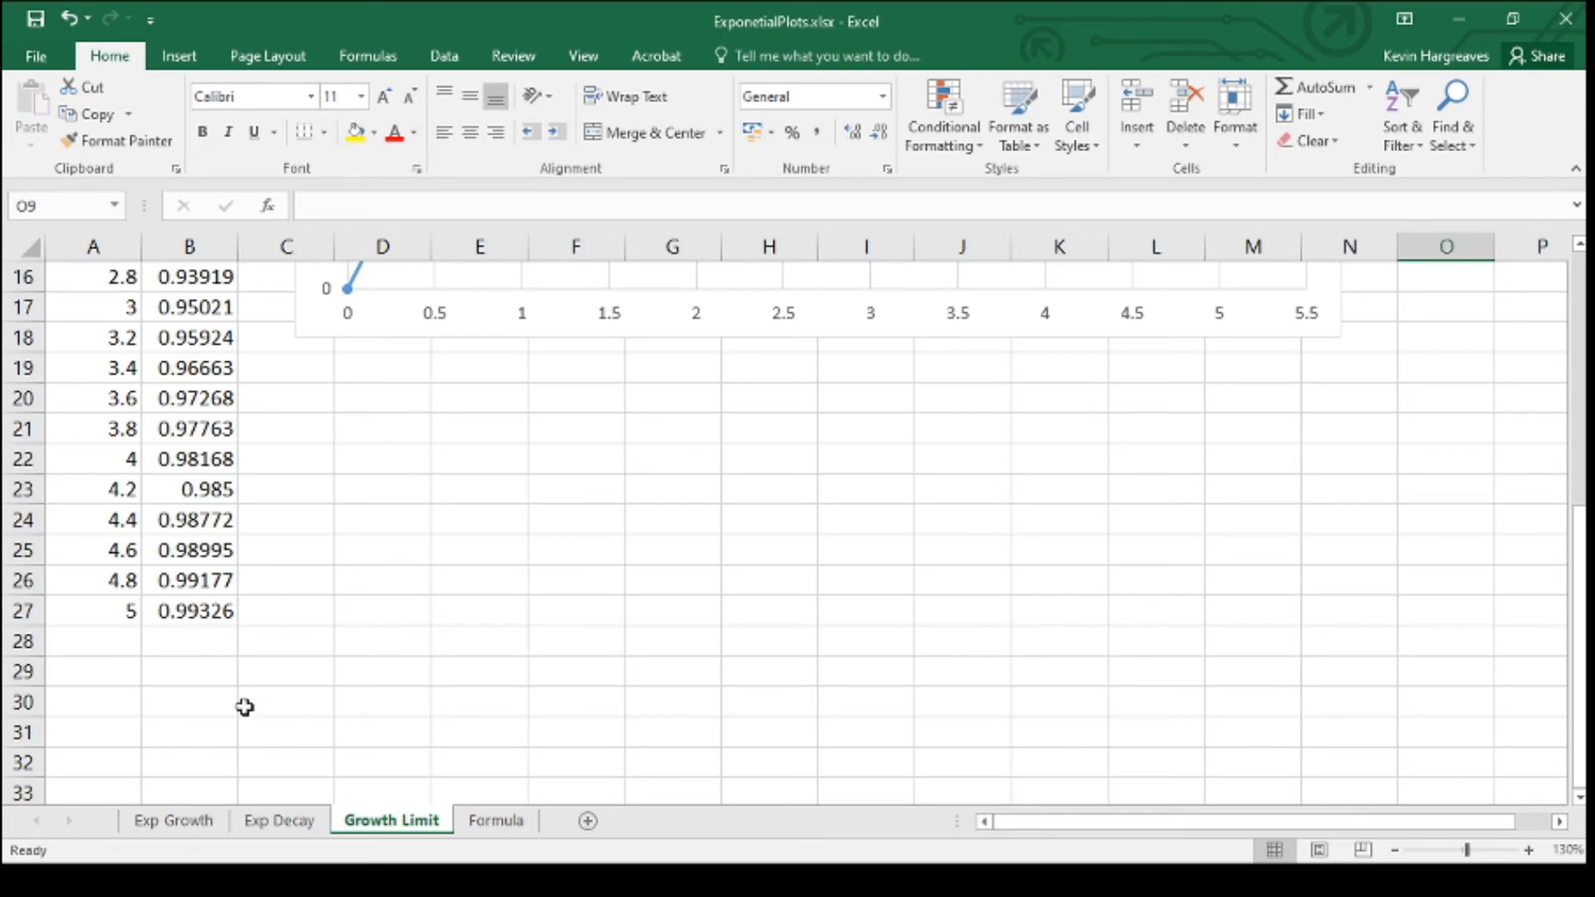
pyautogui.click(498, 822)
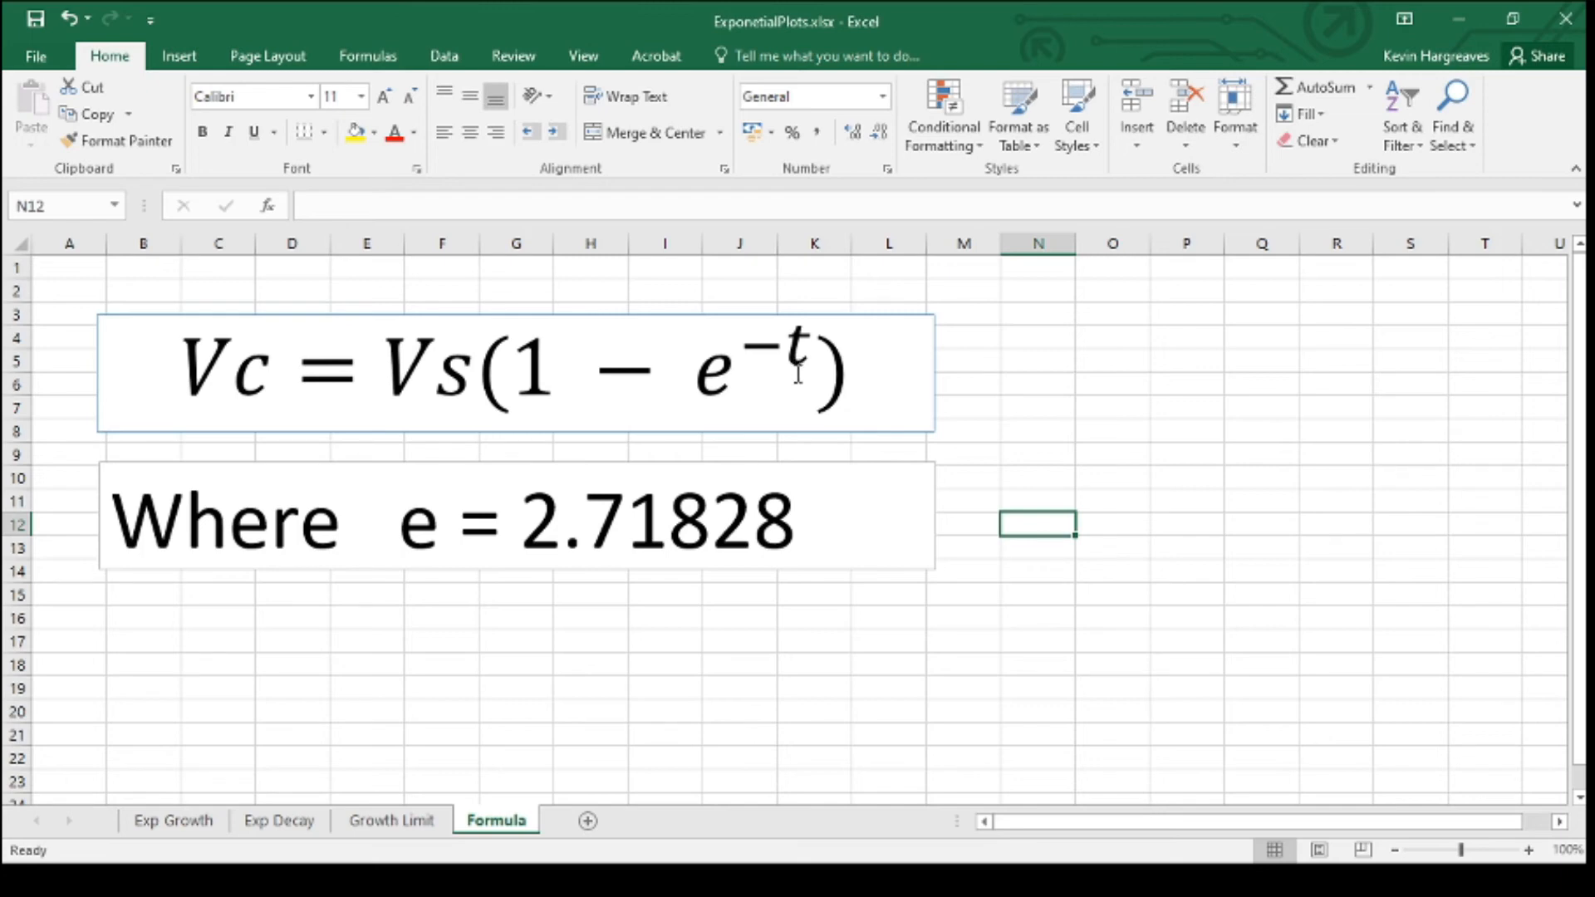
pyautogui.click(404, 820)
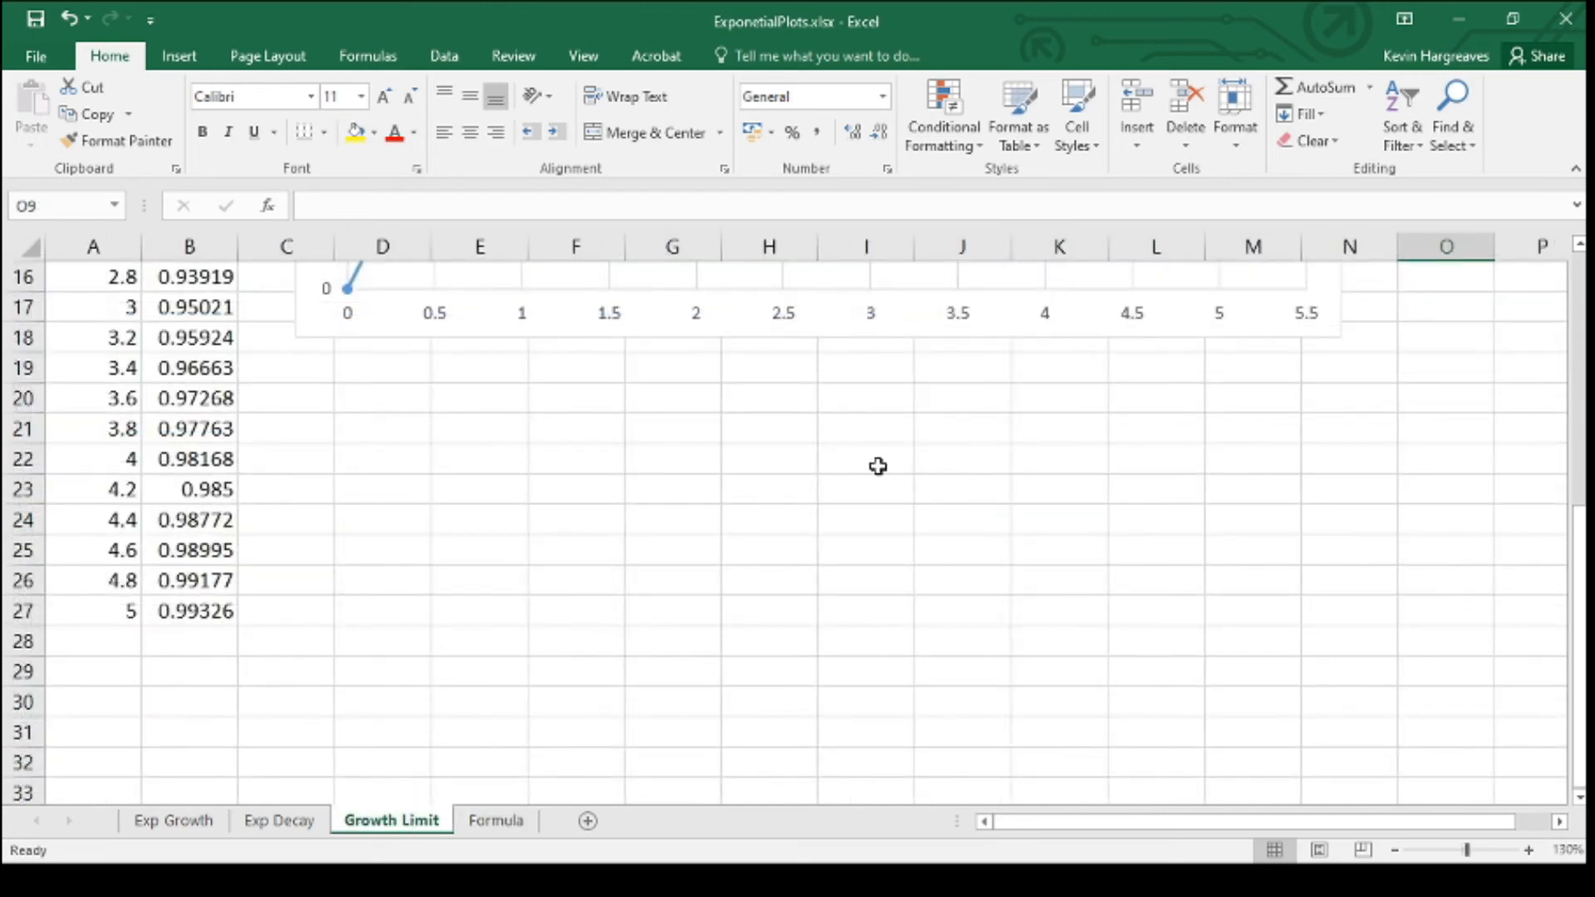
pyautogui.scroll(5, 878, 466)
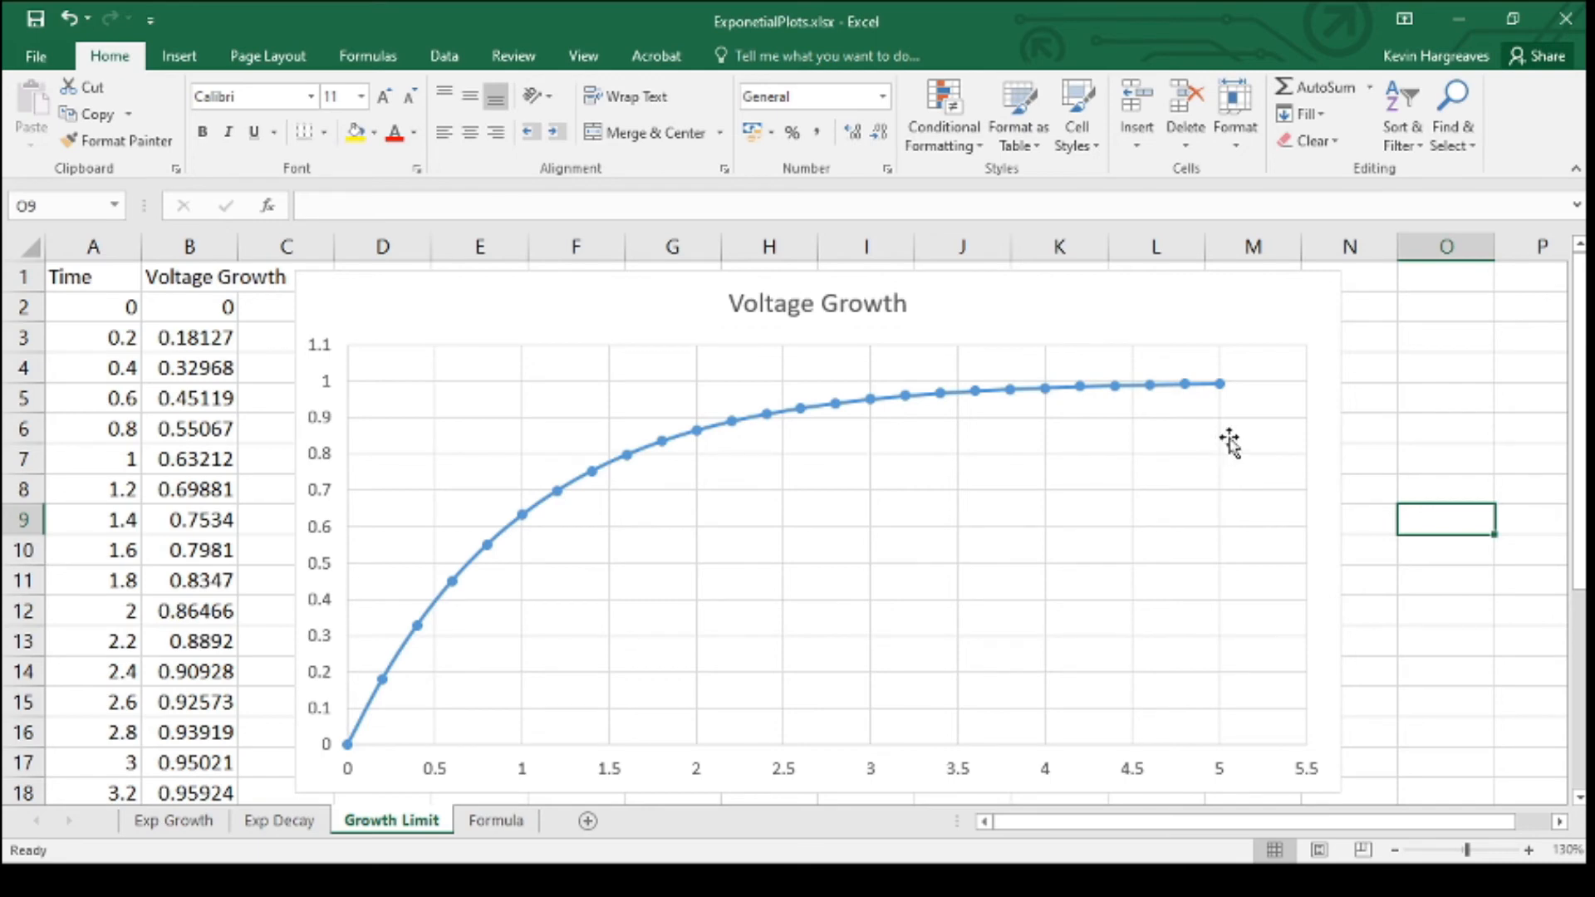
# - Change the Voltage Growth formula in B2 to =12*(1-EXP(-A2)) to apply a supply voltage of 12
pyautogui.click(191, 308)
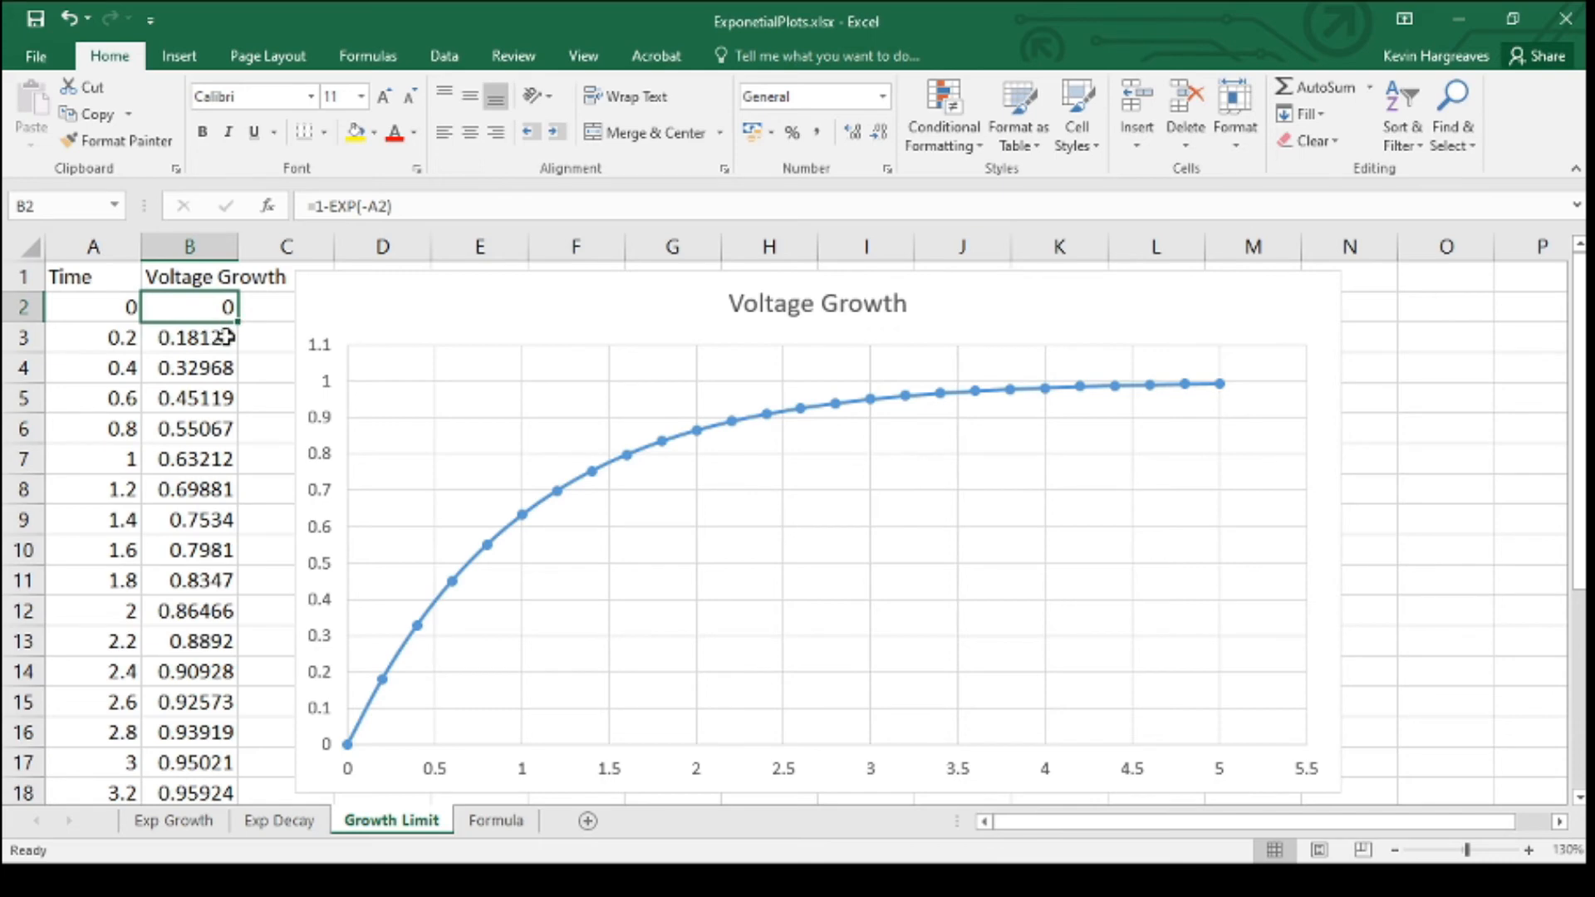
pyautogui.click(318, 206)
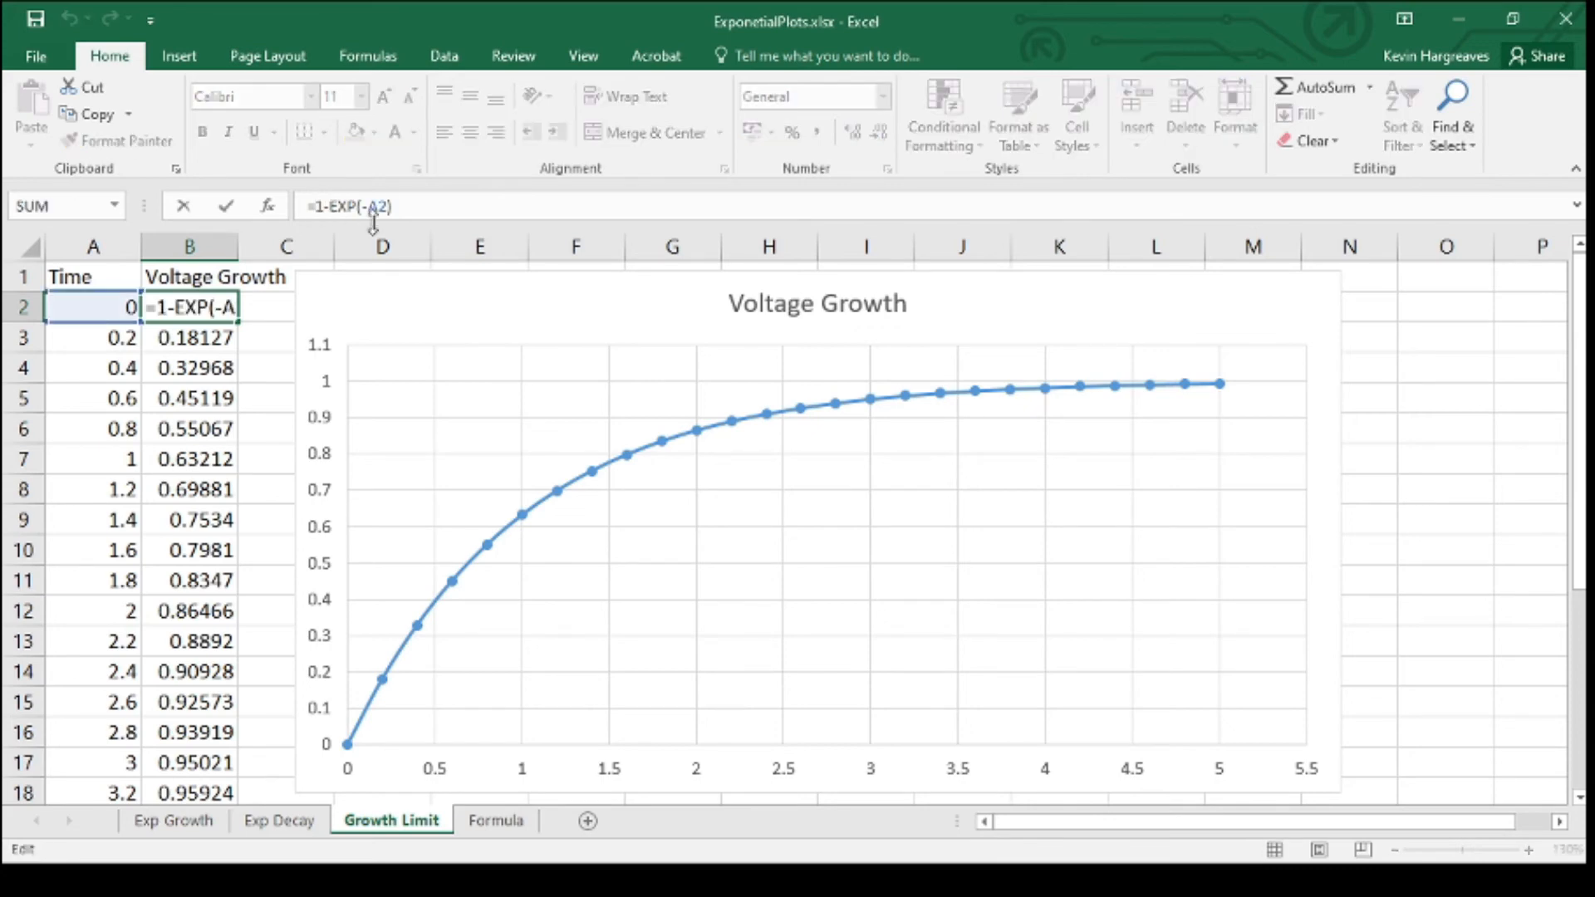
pyautogui.write('(')
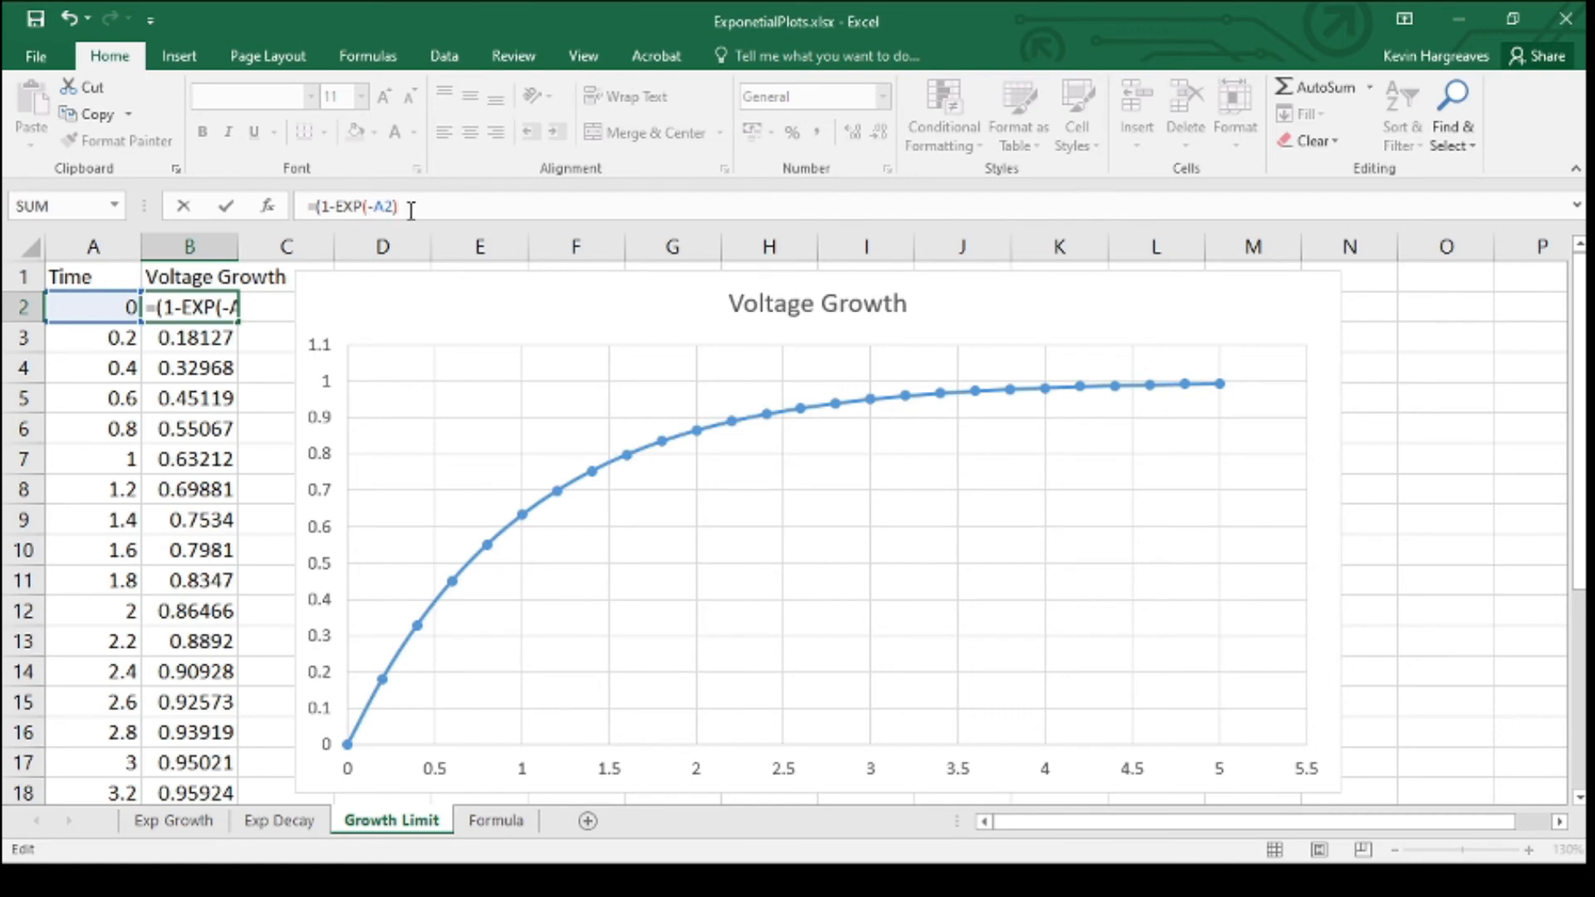
pyautogui.click(407, 207)
pyautogui.write(')')
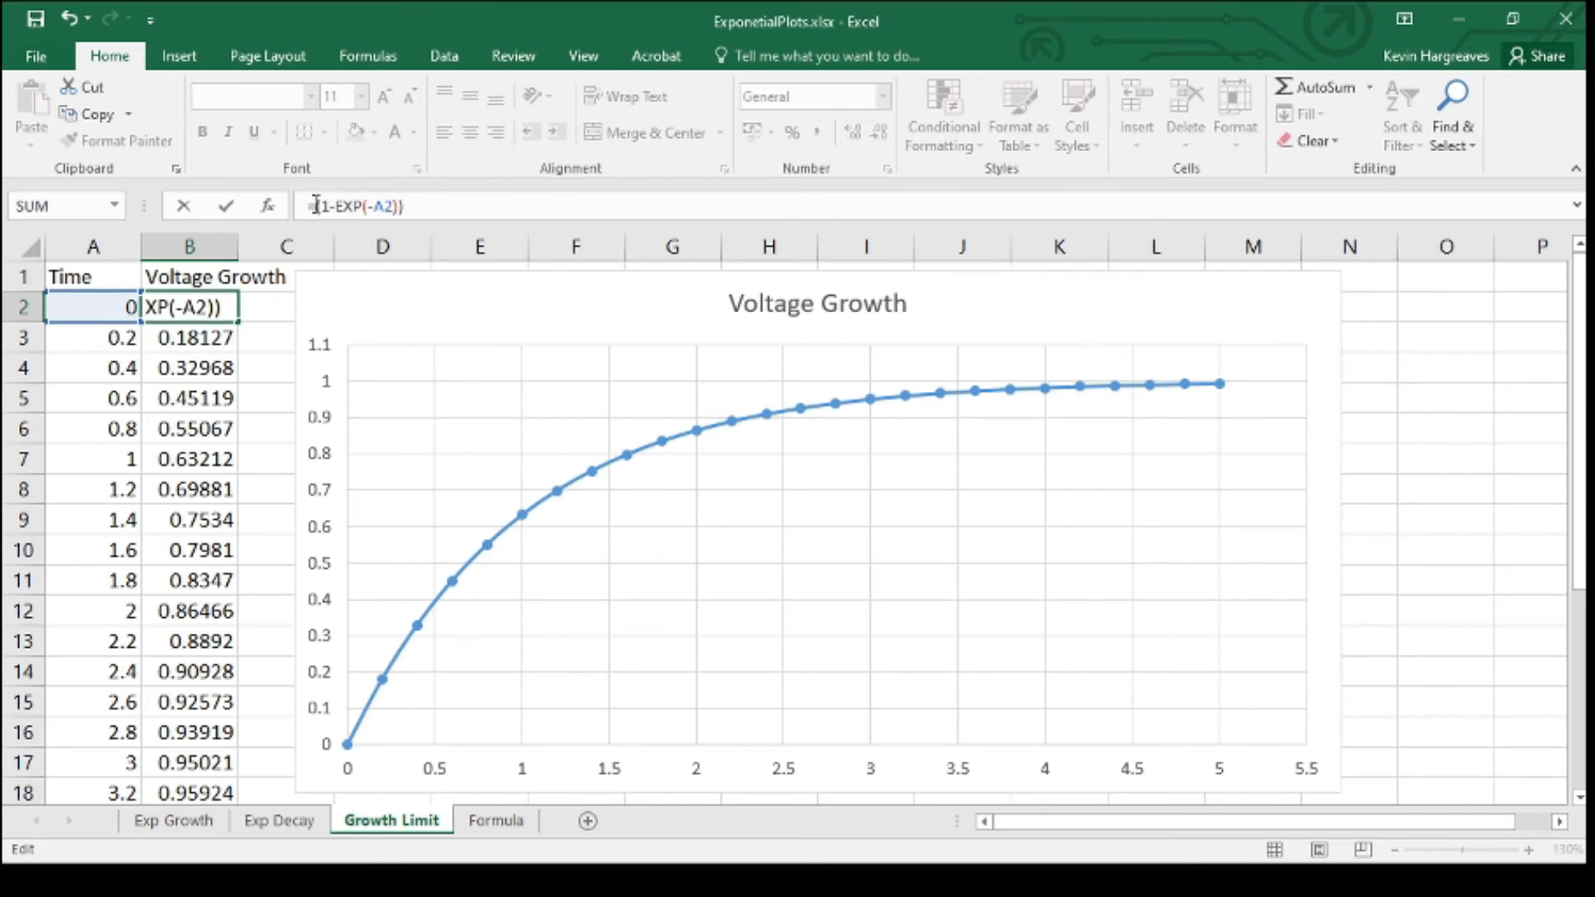
pyautogui.moveTo(316, 206); pyautogui.dragTo(437, 214)
pyautogui.press('Left')
pyautogui.write('12')
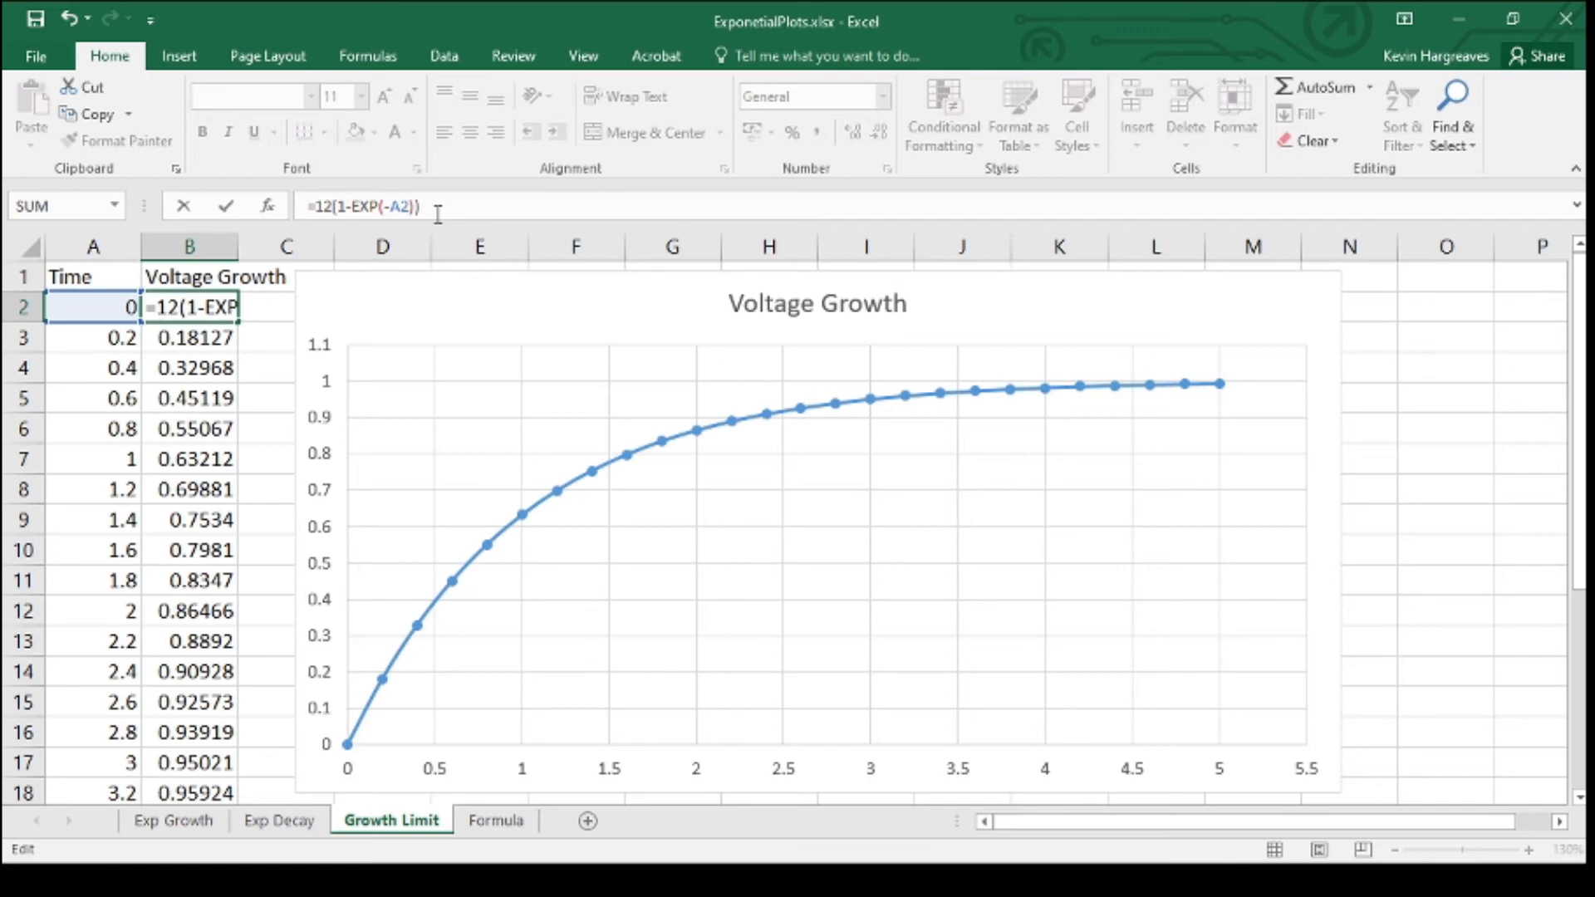
pyautogui.write('*')
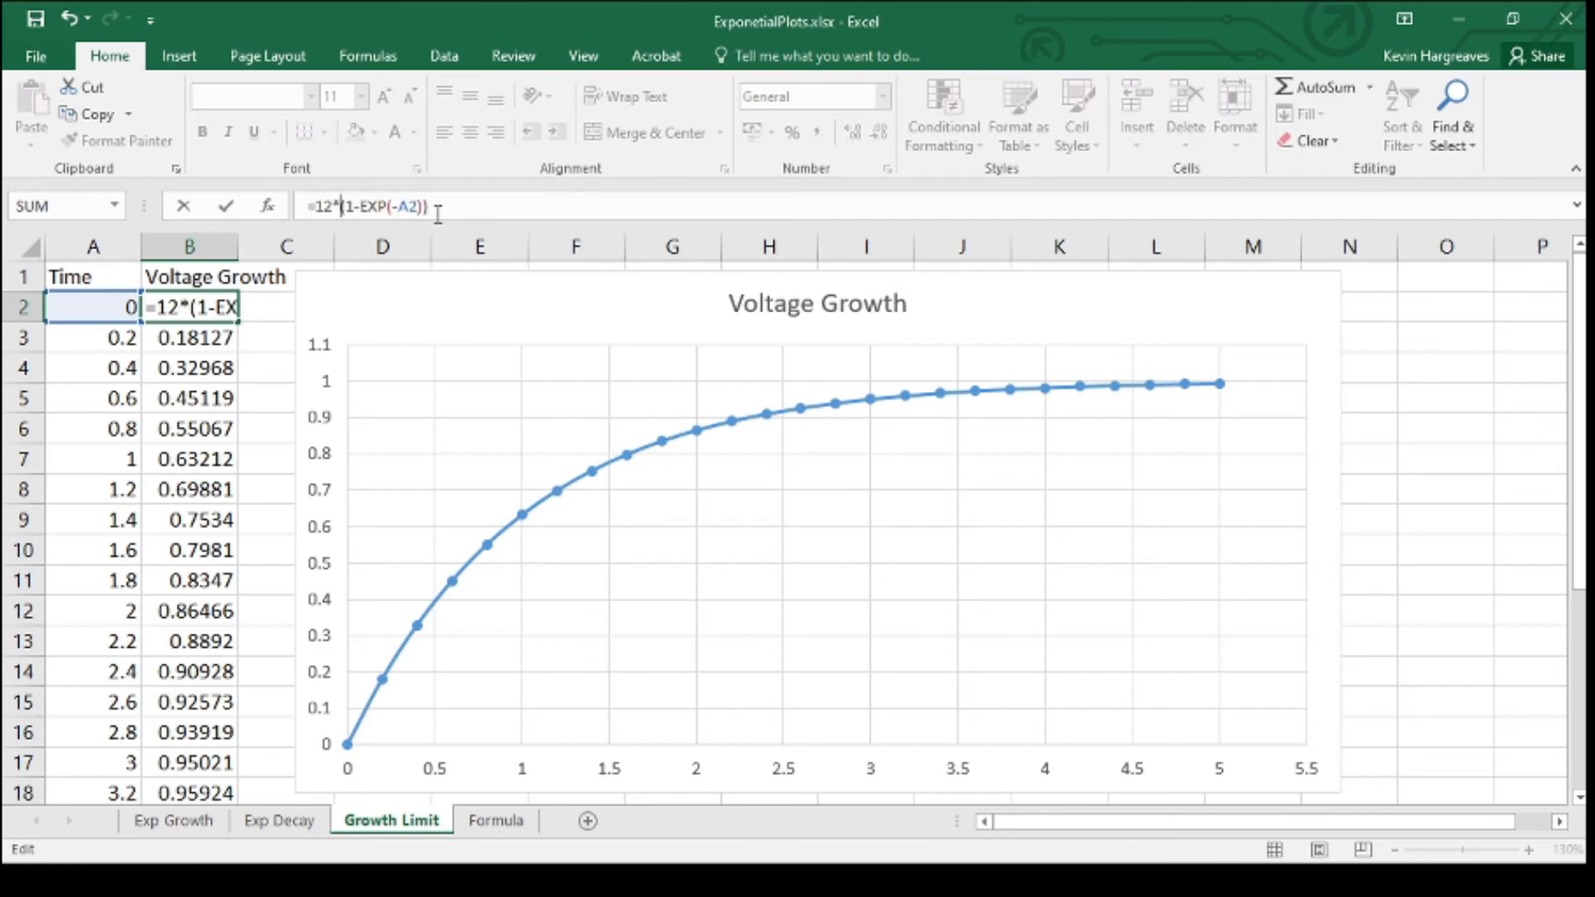
pyautogui.press('Return')
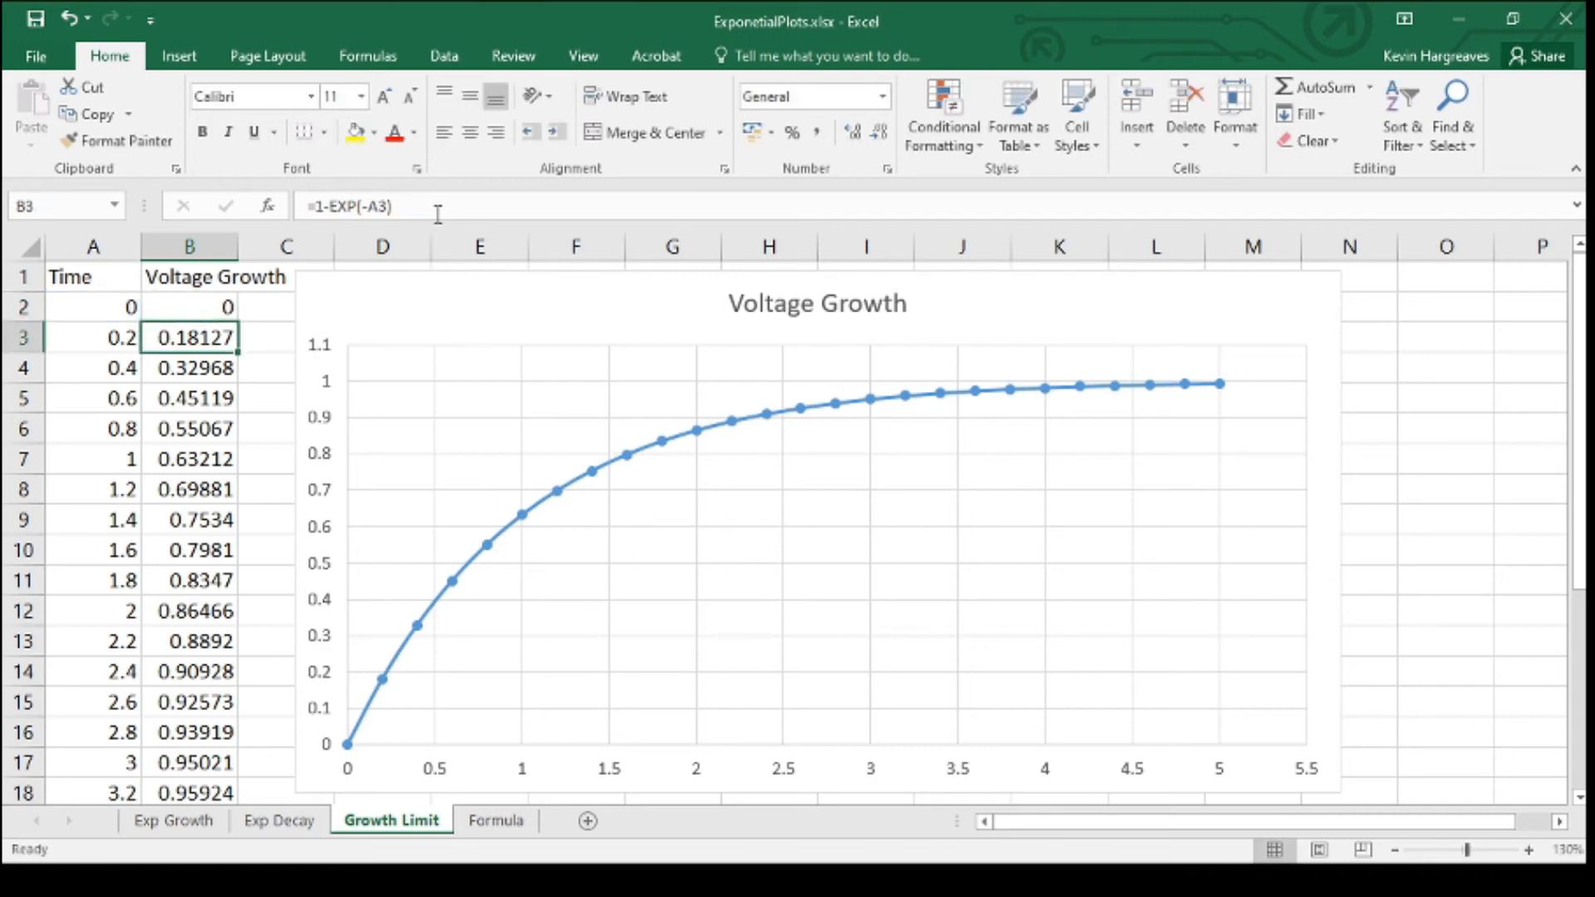
# - Fill the revised Voltage Growth formula from B2 down to B27
pyautogui.click(195, 304)
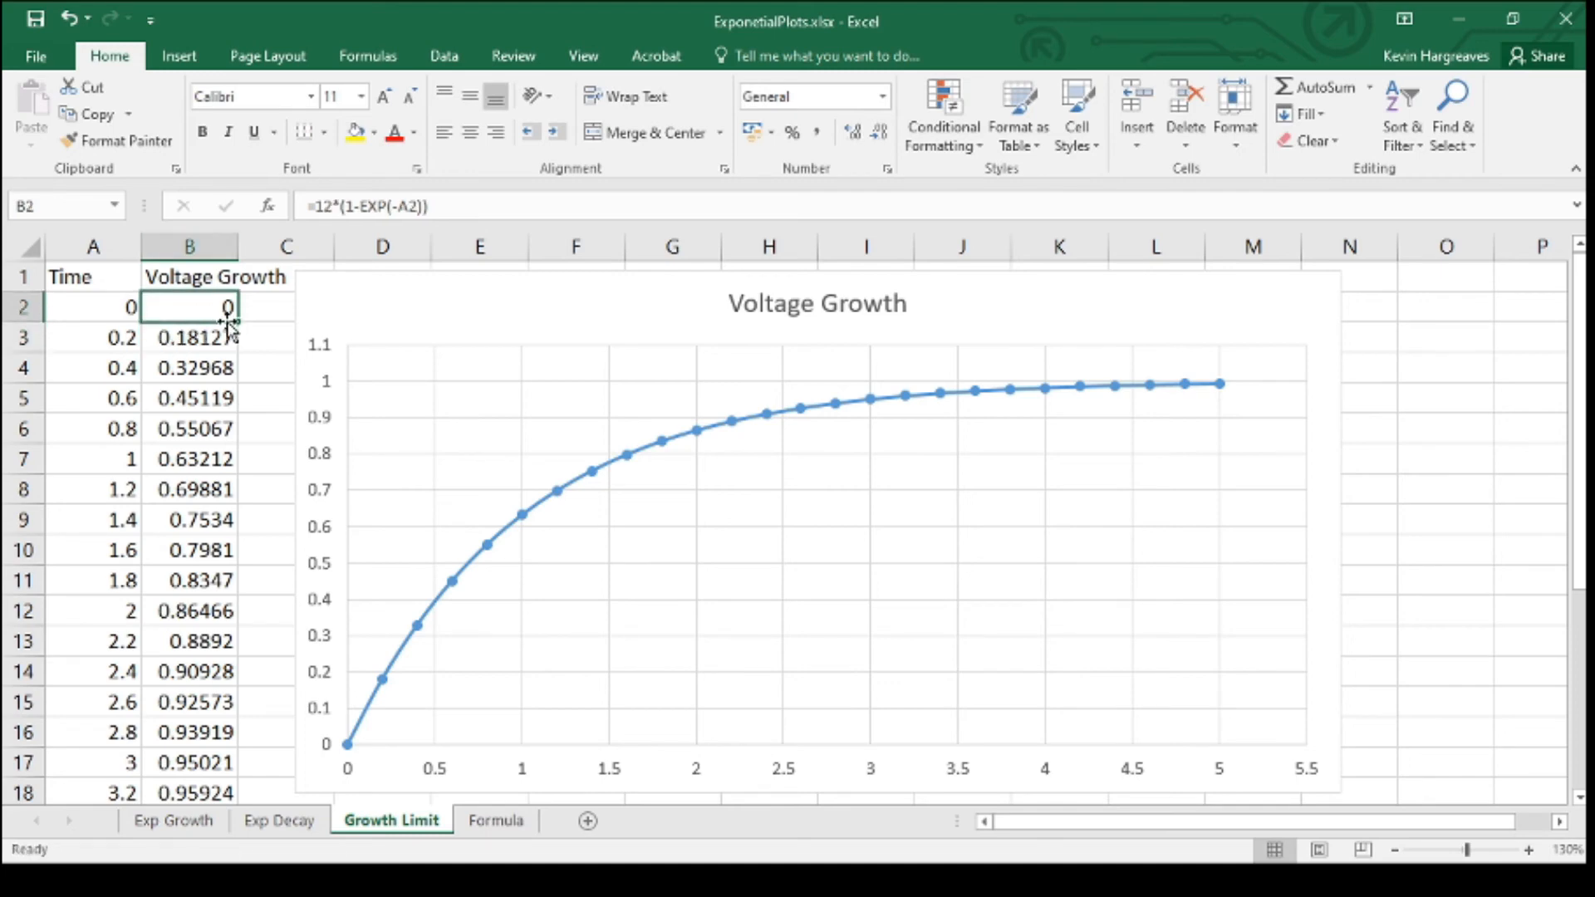
pyautogui.moveTo(235, 324); pyautogui.dragTo(243, 748)
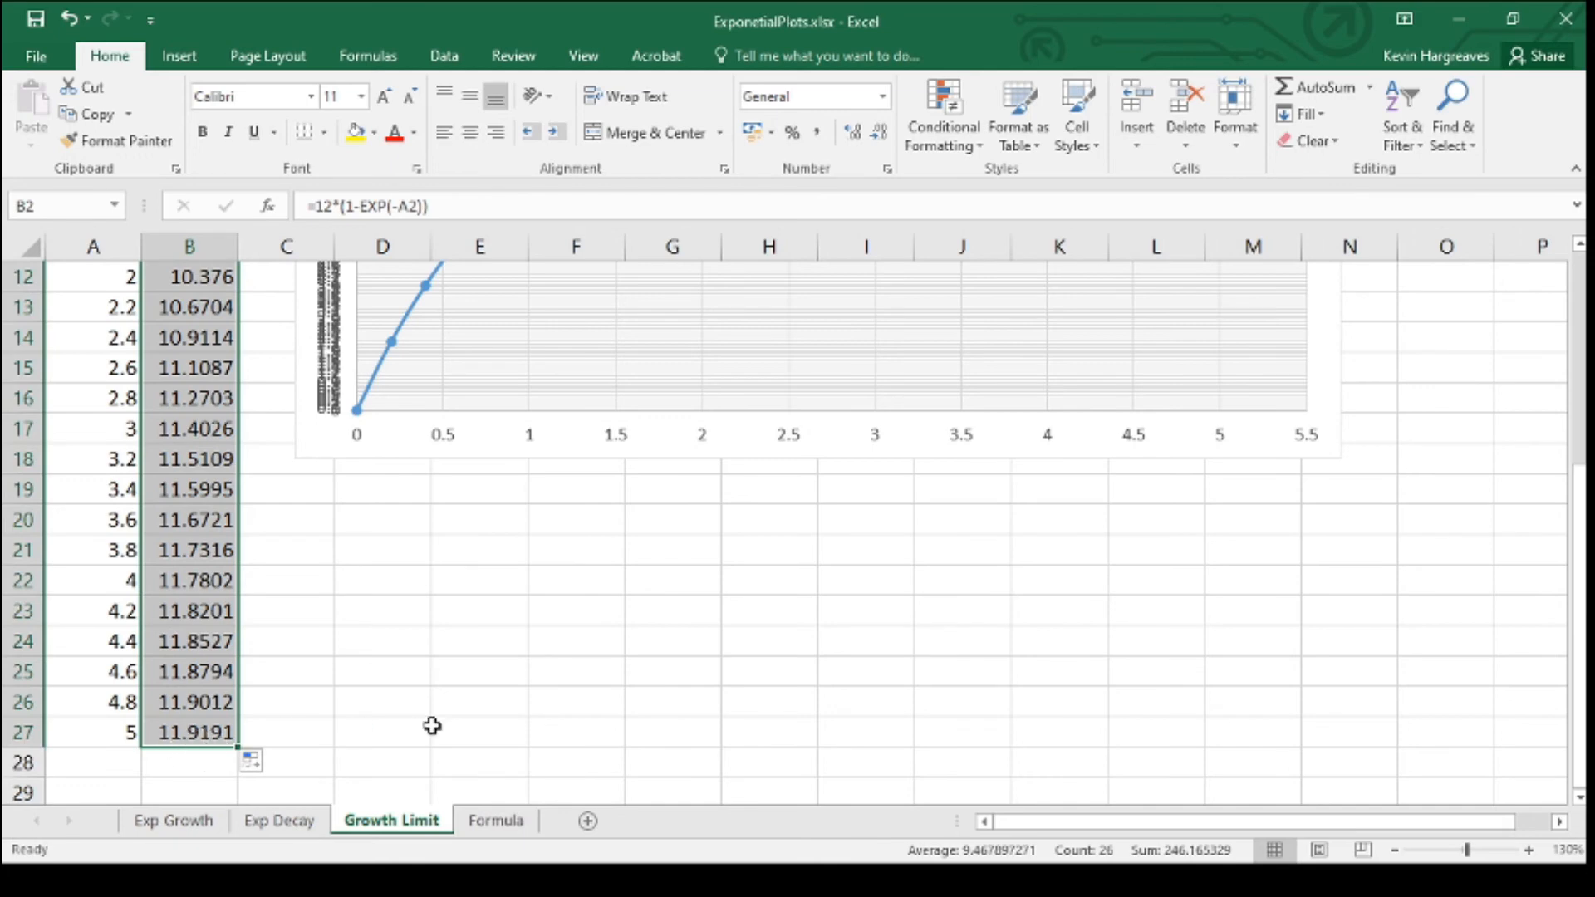
pyautogui.scroll(4, 432, 731)
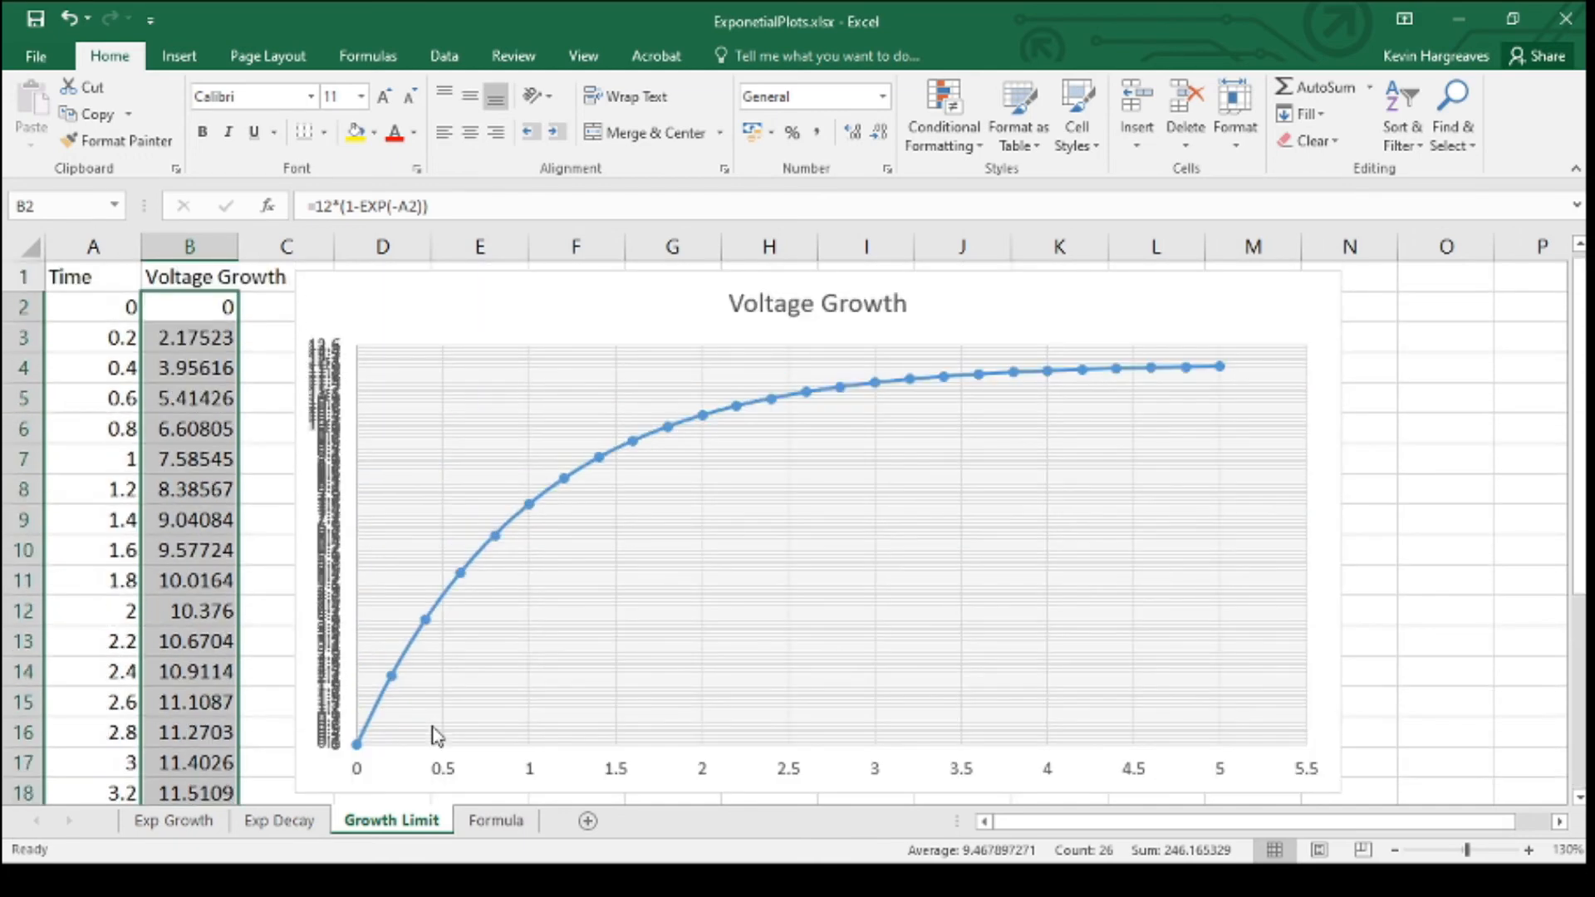
# - Delete the existing Voltage Growth chart from the Growth Limit sheet
pyautogui.click(1319, 611)
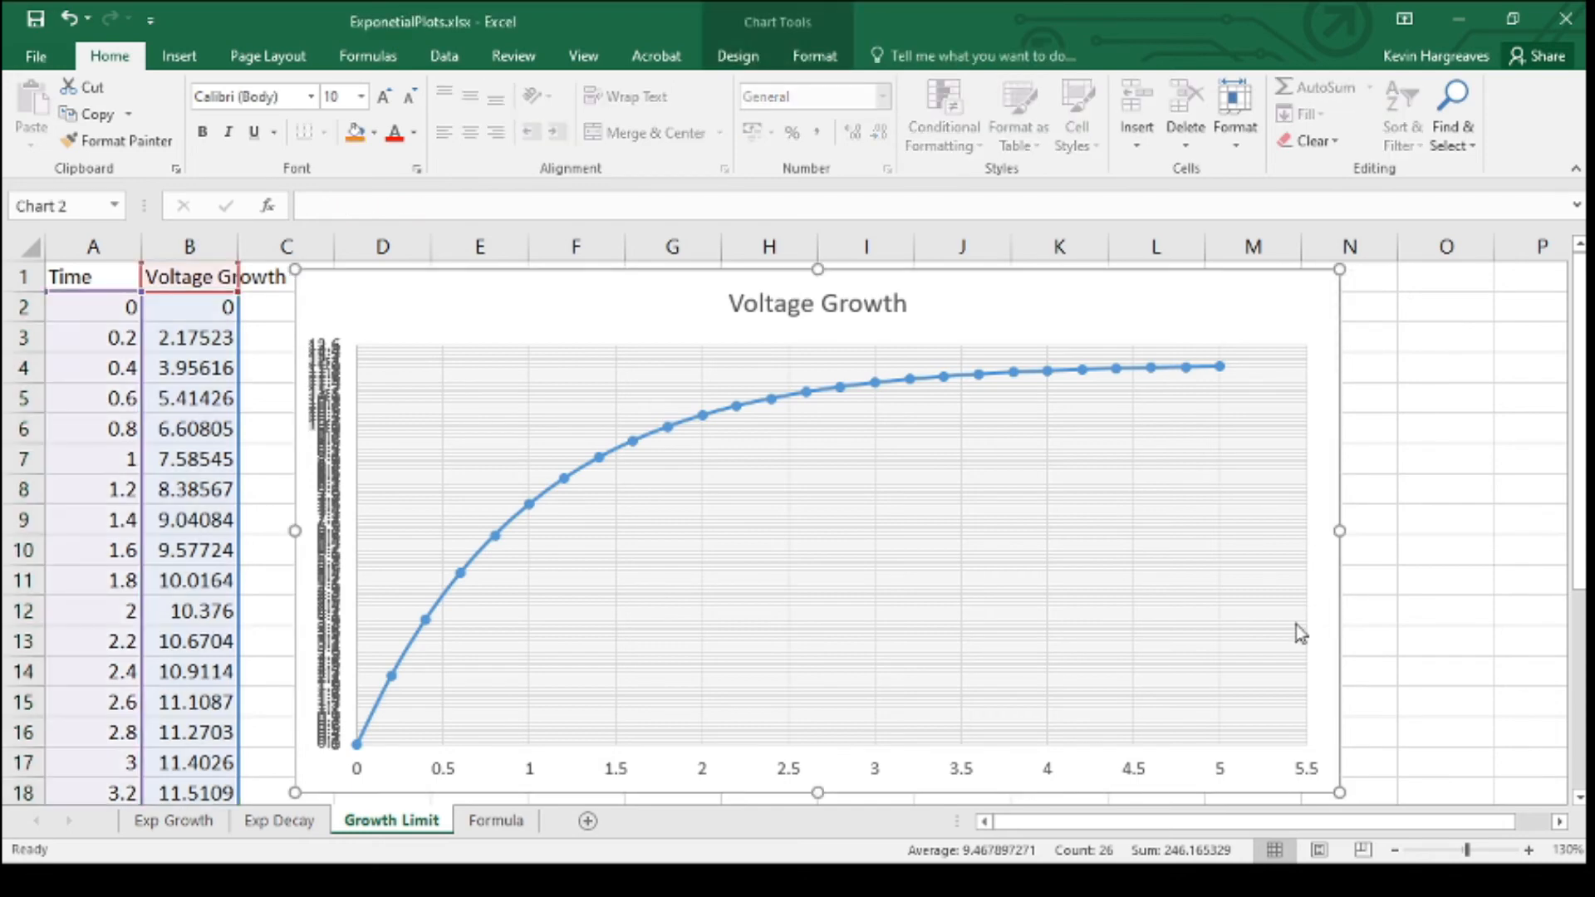
pyautogui.press('Delete')
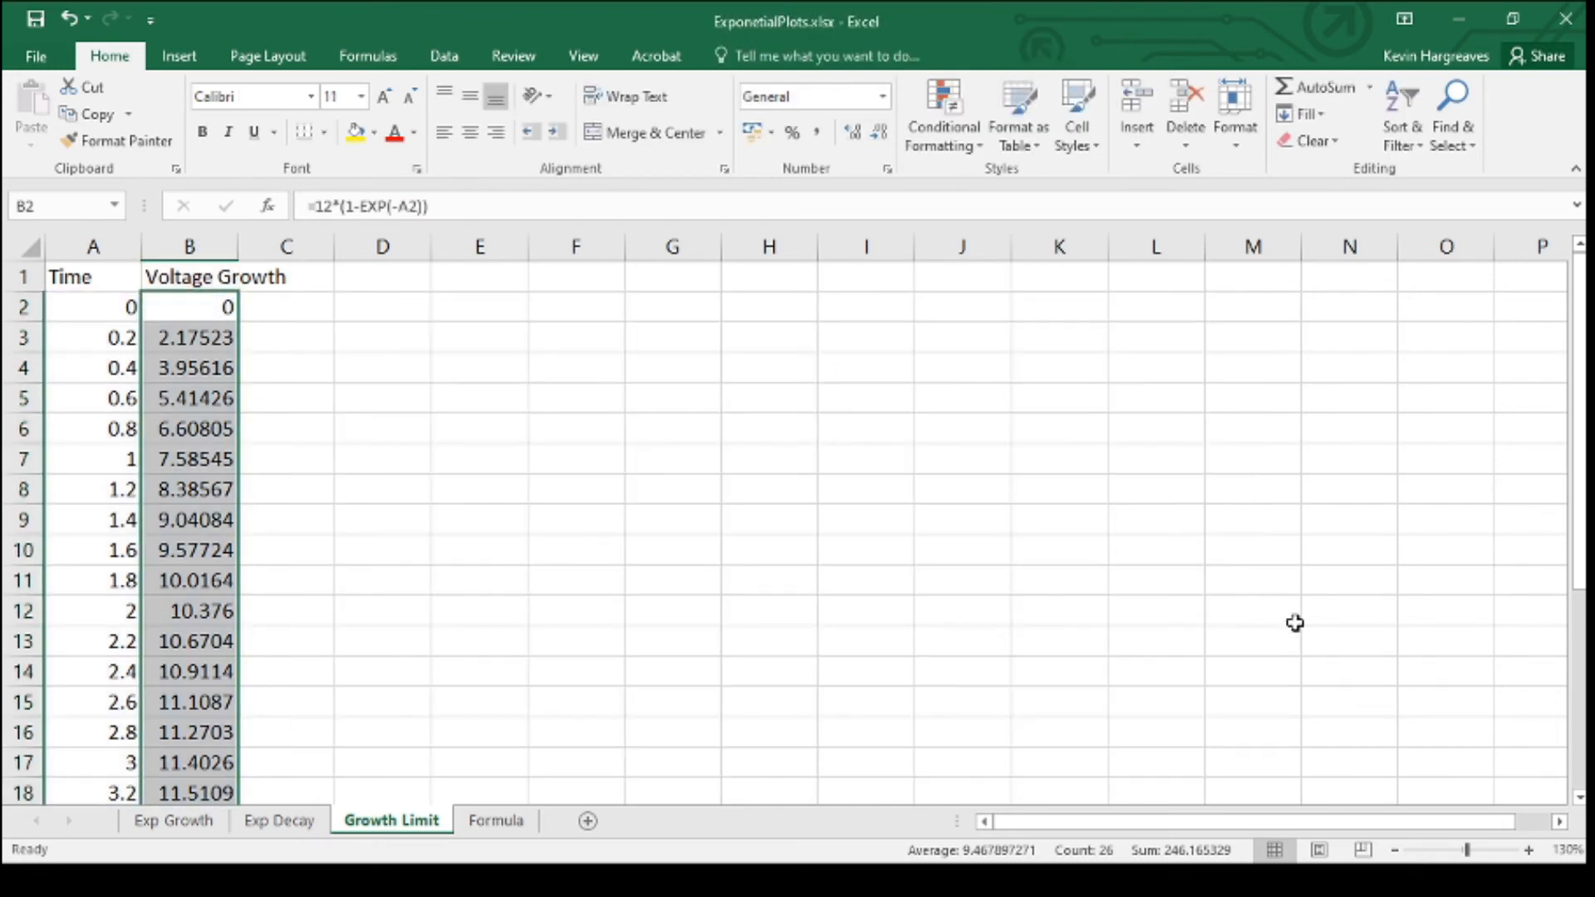
pyautogui.click(274, 364)
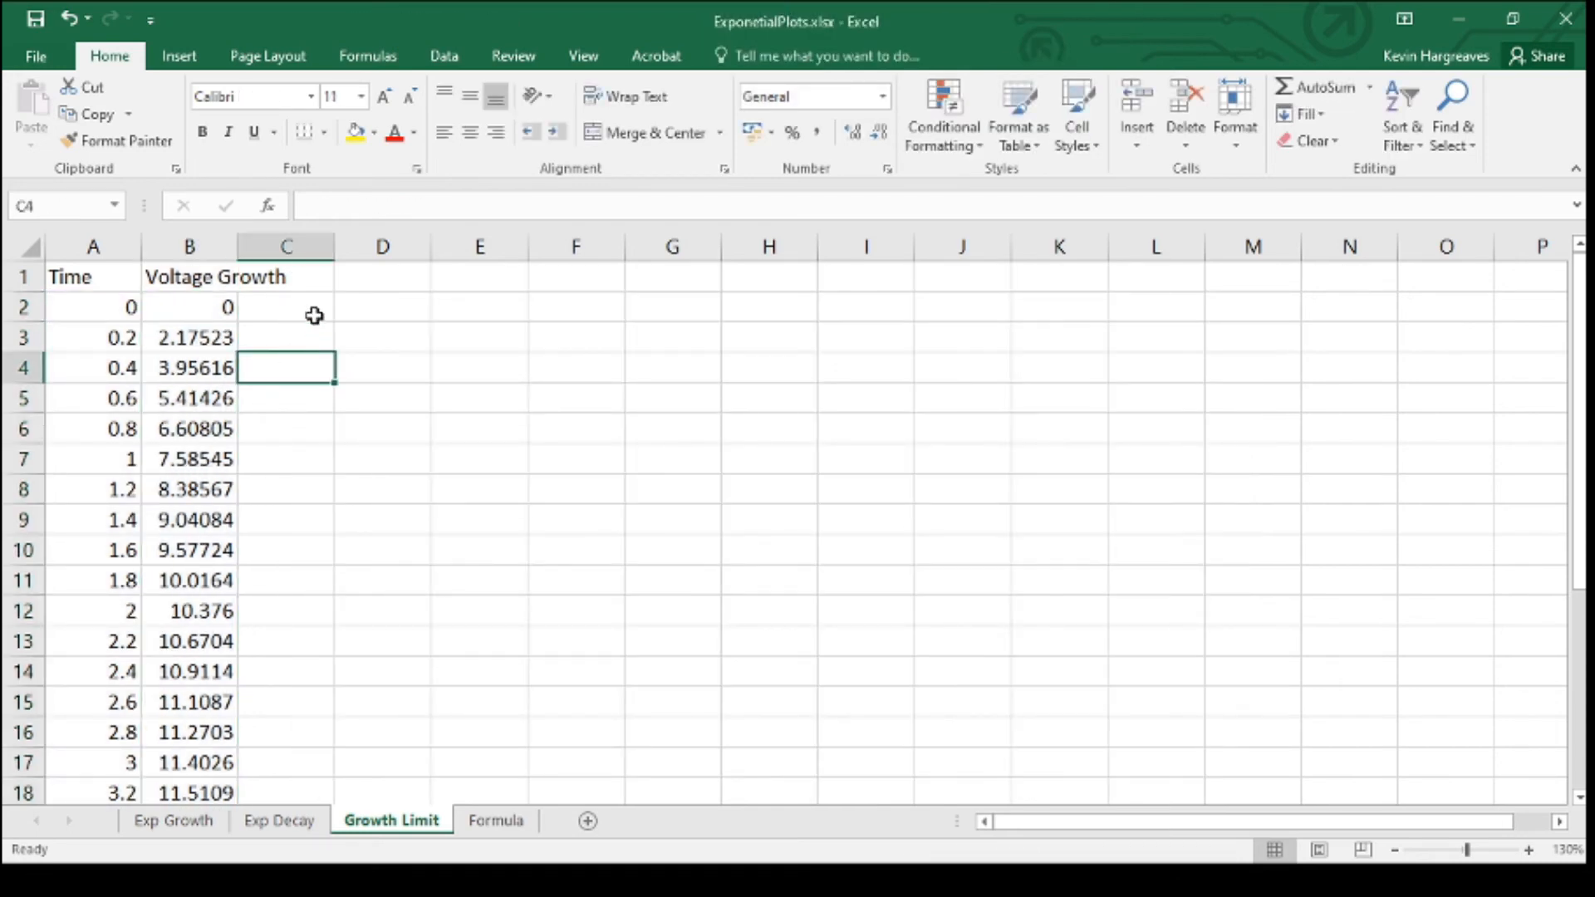
# - Plot the Time and Voltage Growth data in A1:B27 as a smooth-line scatter chart with markers and enlarge it beside the data
pyautogui.click(100, 308)
pyautogui.moveTo(142, 307); pyautogui.dragTo(185, 306)
pyautogui.moveTo(72, 274); pyautogui.dragTo(180, 733)
pyautogui.scroll(4, 281, 737)
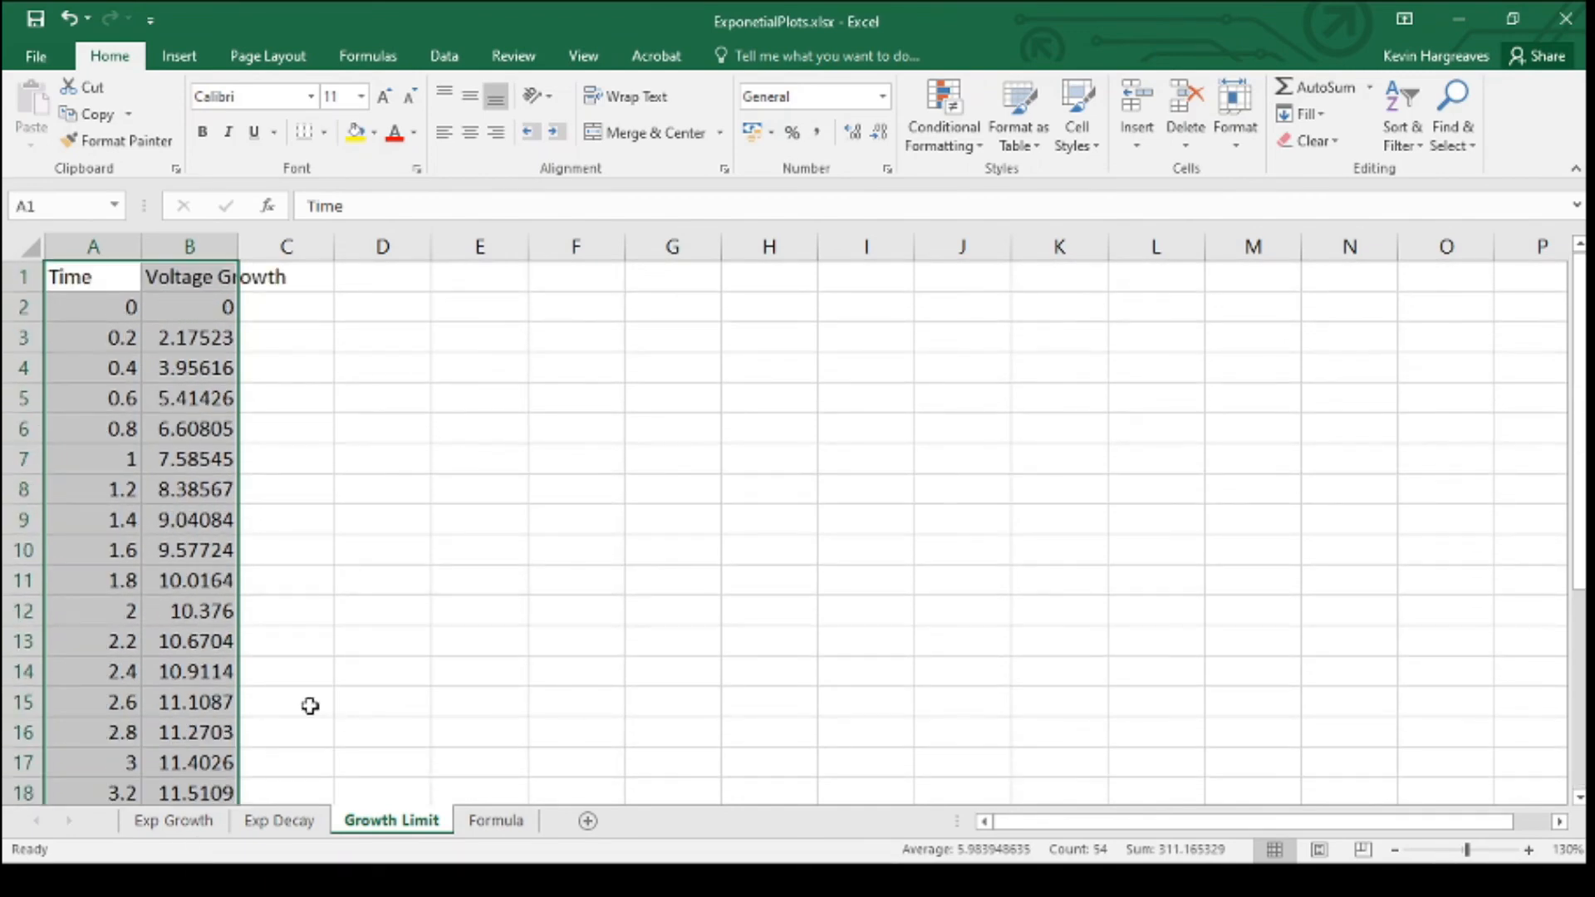
pyautogui.click(181, 60)
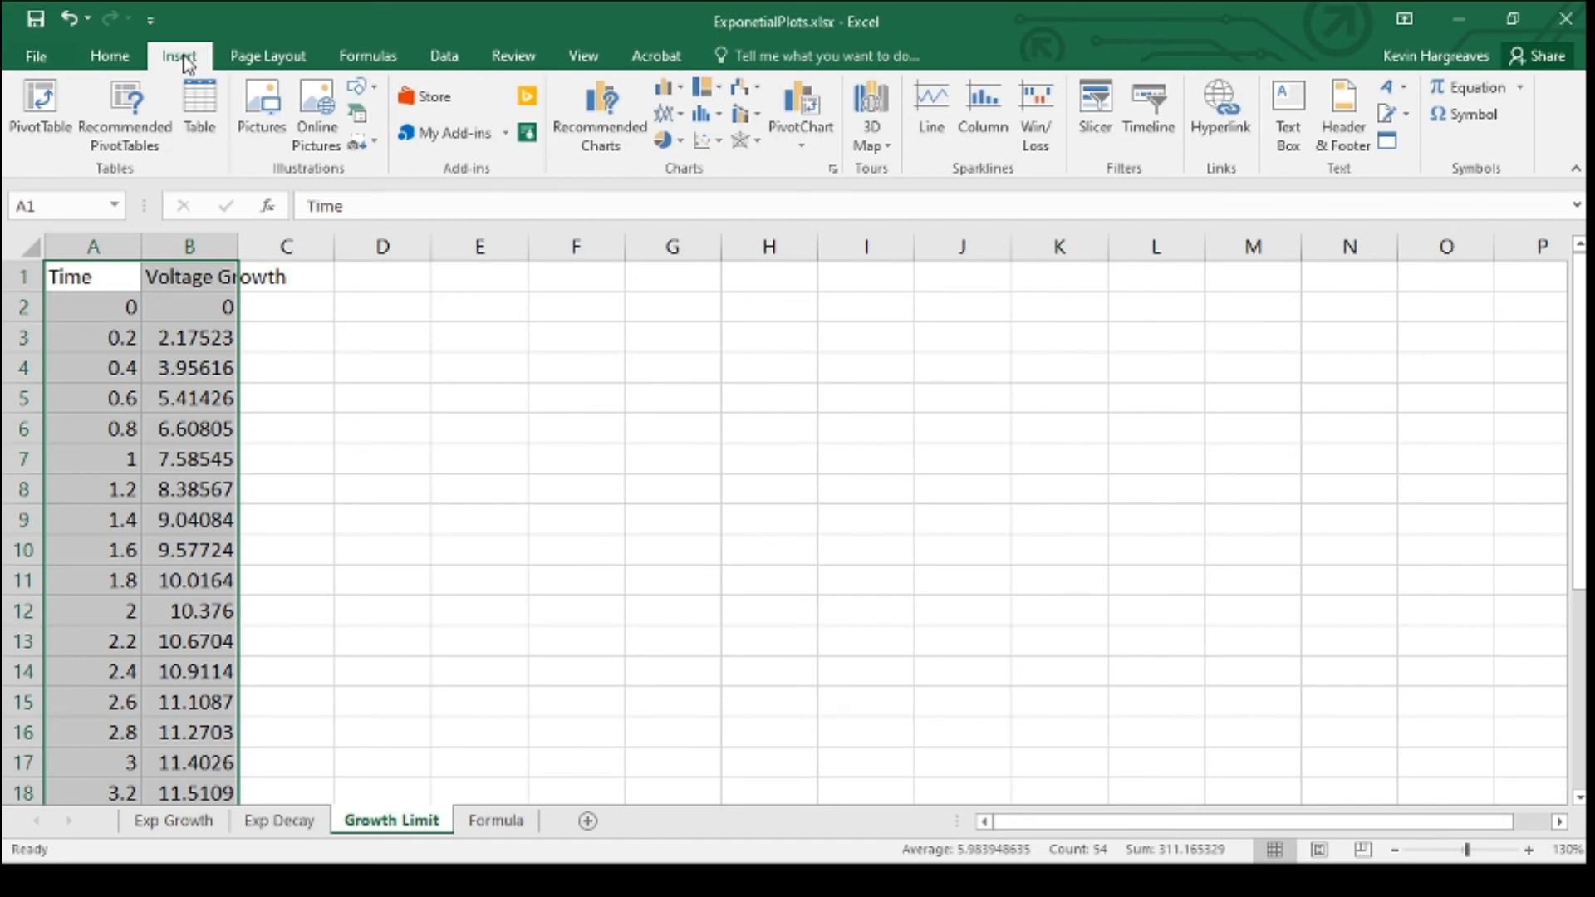
pyautogui.click(721, 152)
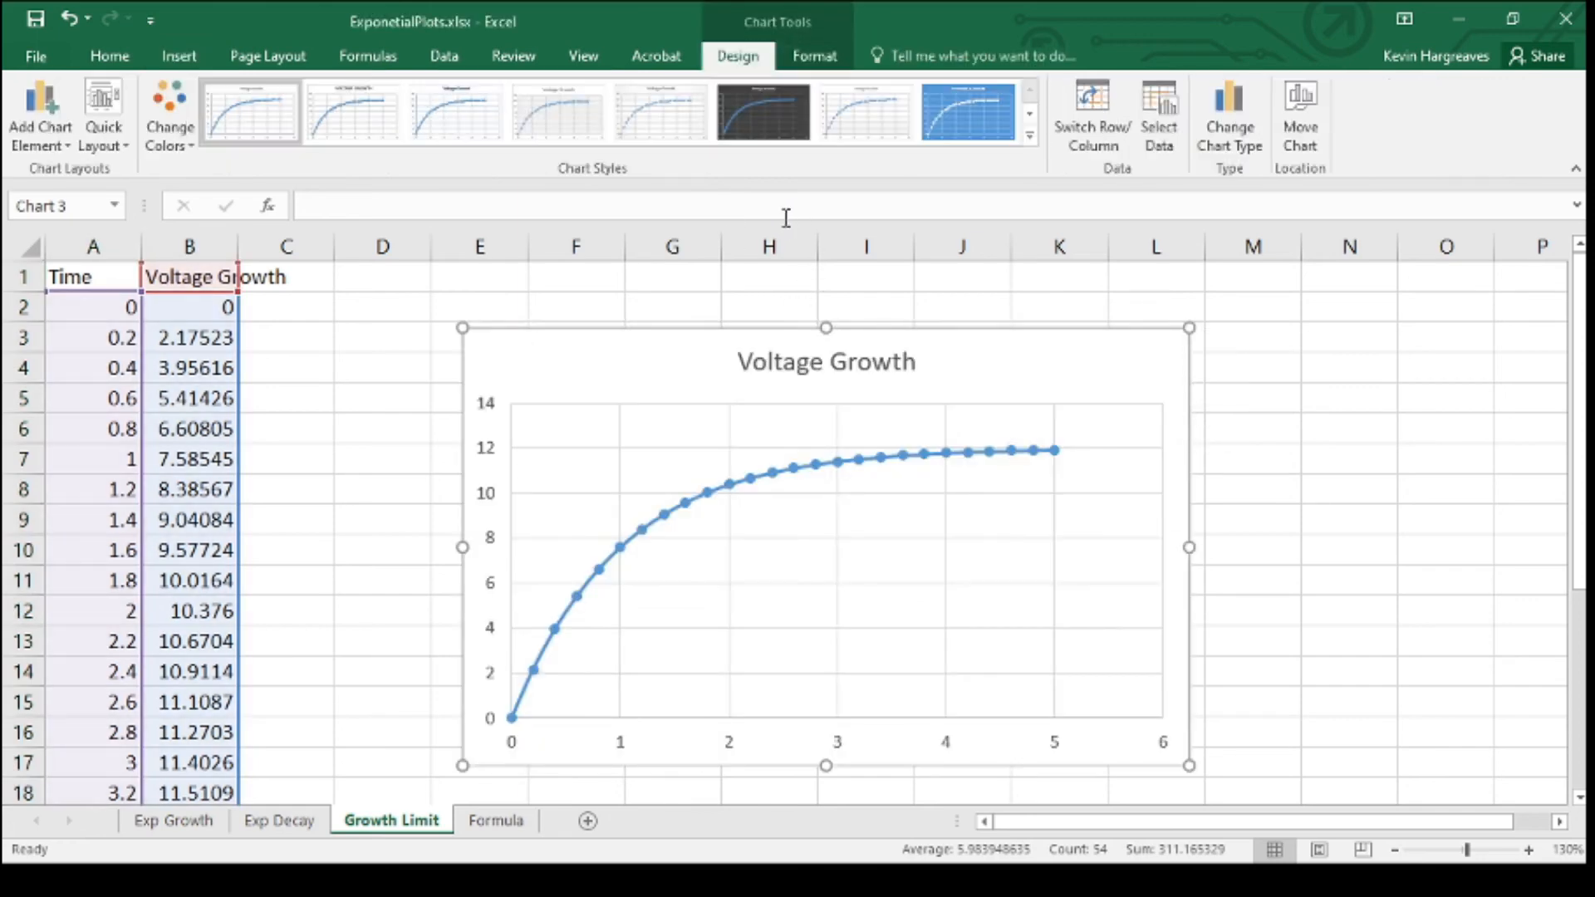
pyautogui.moveTo(459, 327); pyautogui.dragTo(310, 280)
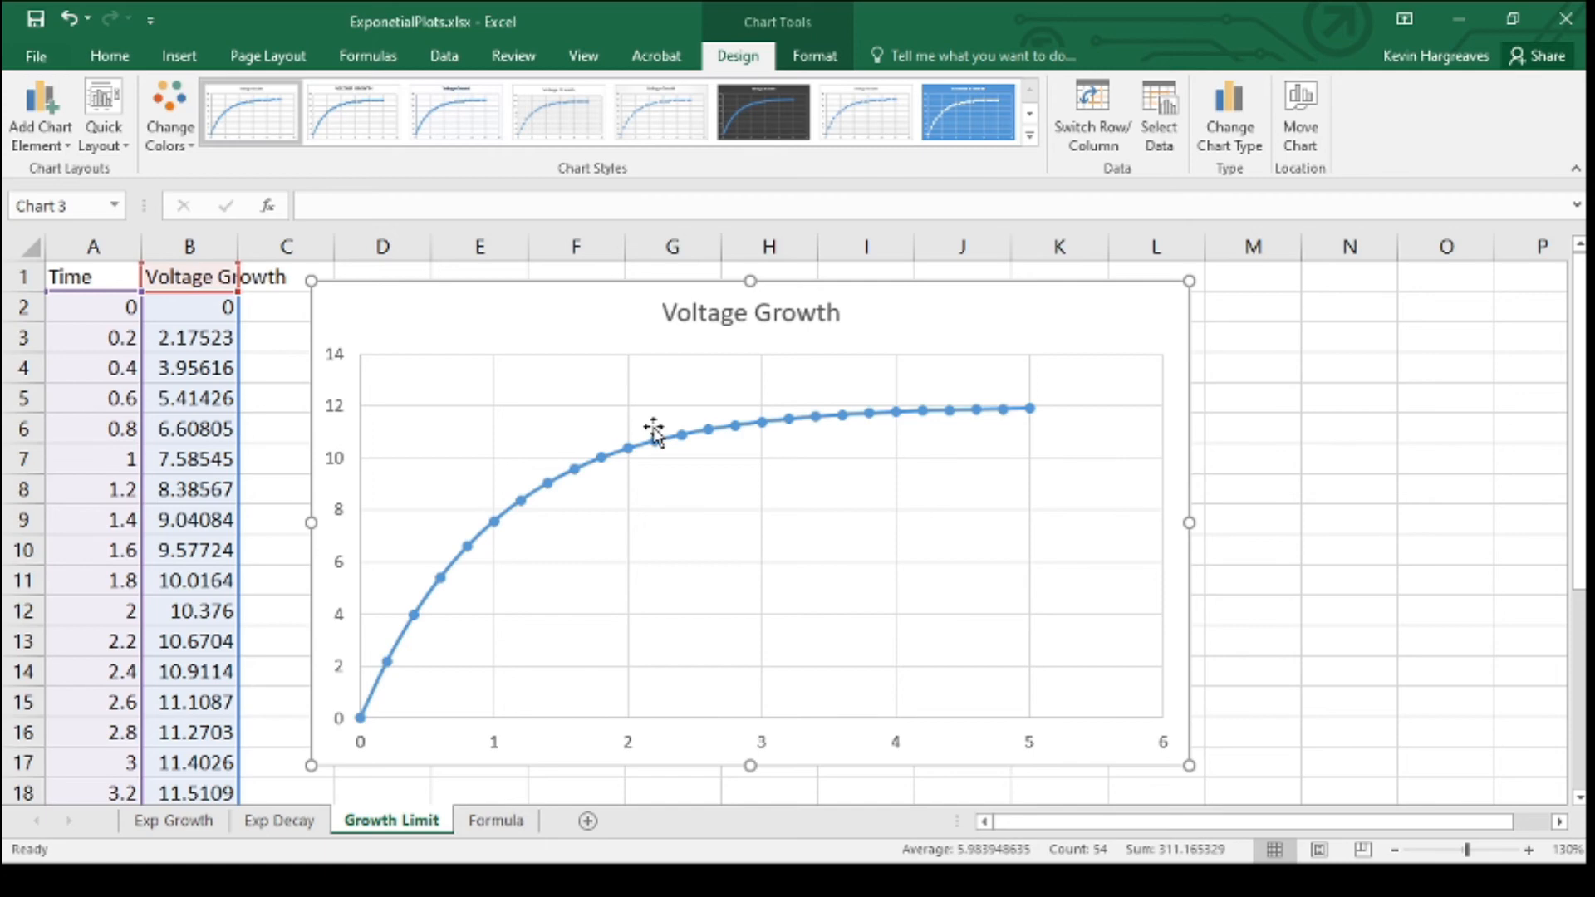
pyautogui.click(1348, 513)
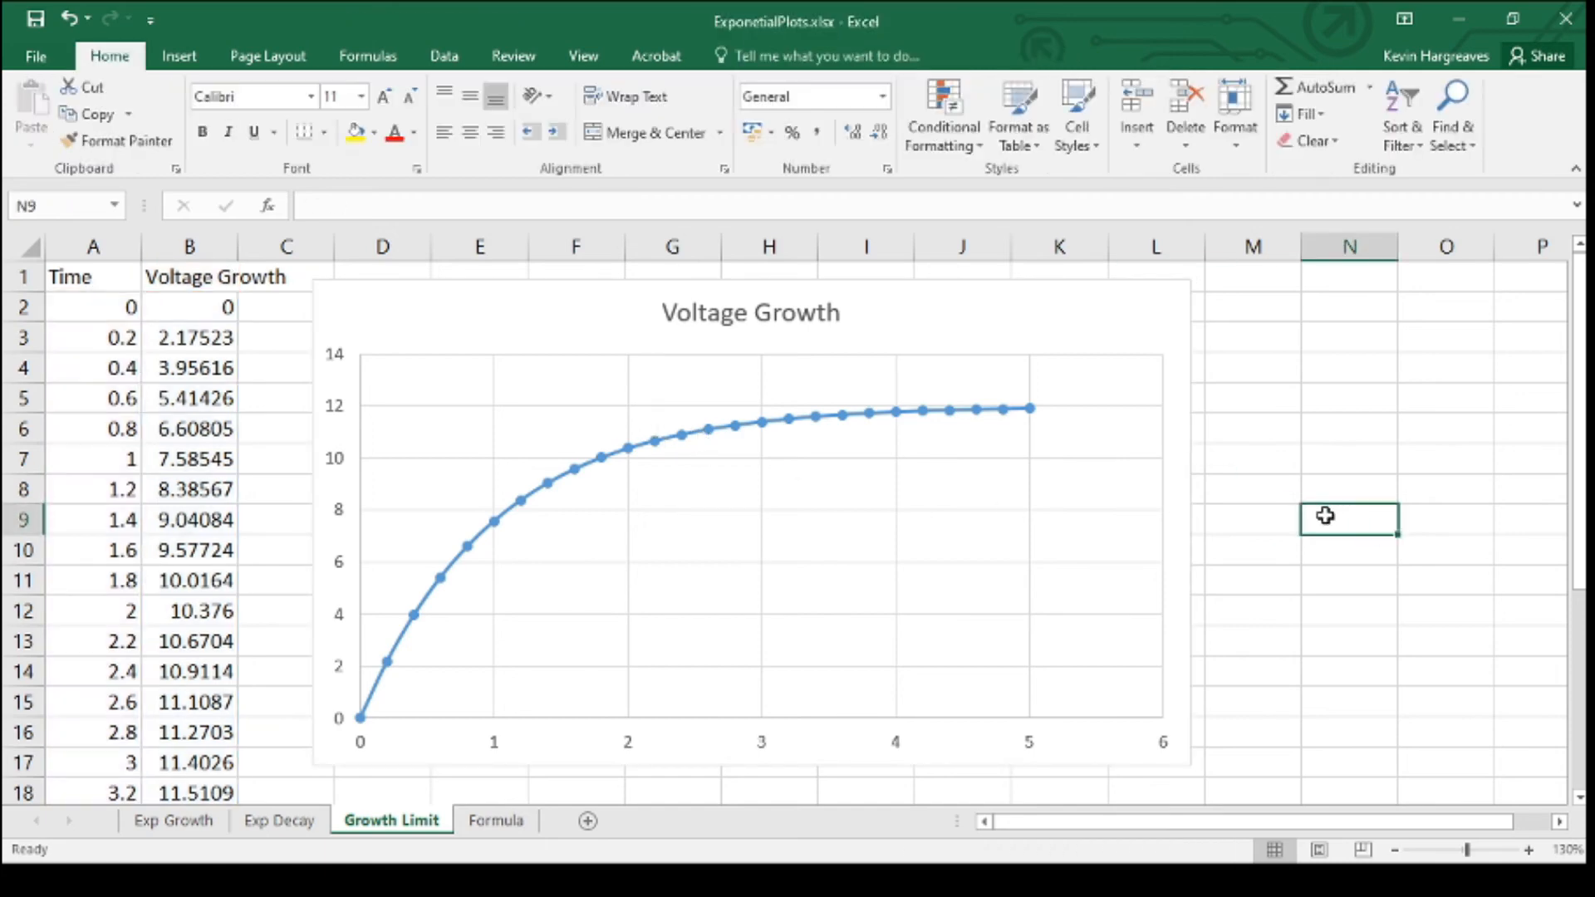
# - Remove the horizontal gridlines from the new Voltage Growth chart and delete the whole chart
pyautogui.click(174, 308)
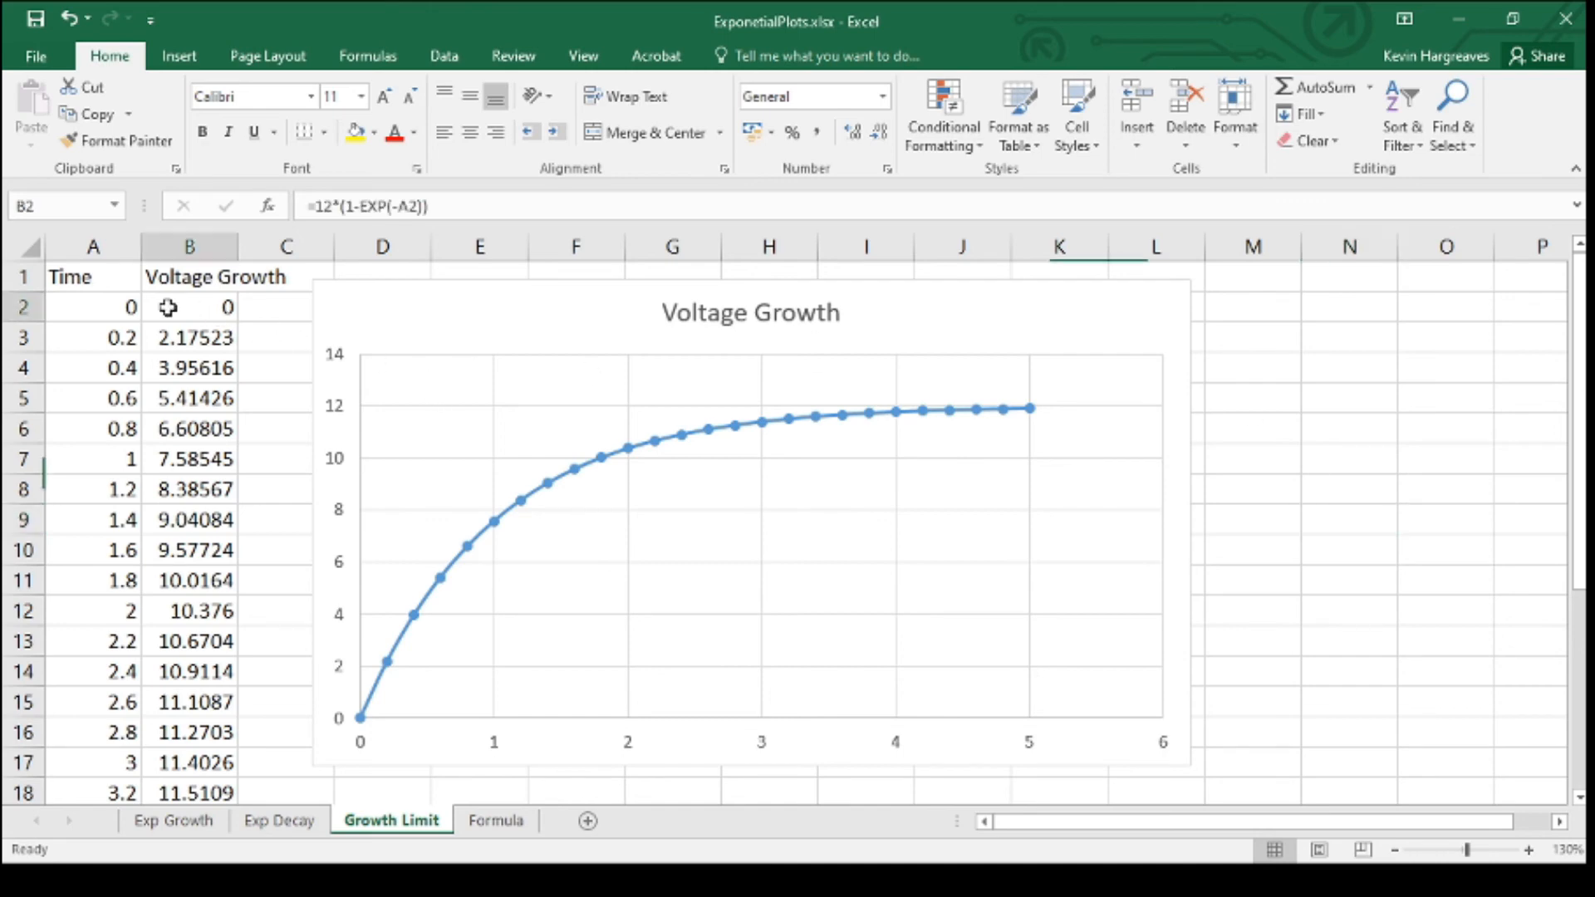
pyautogui.click(1087, 490)
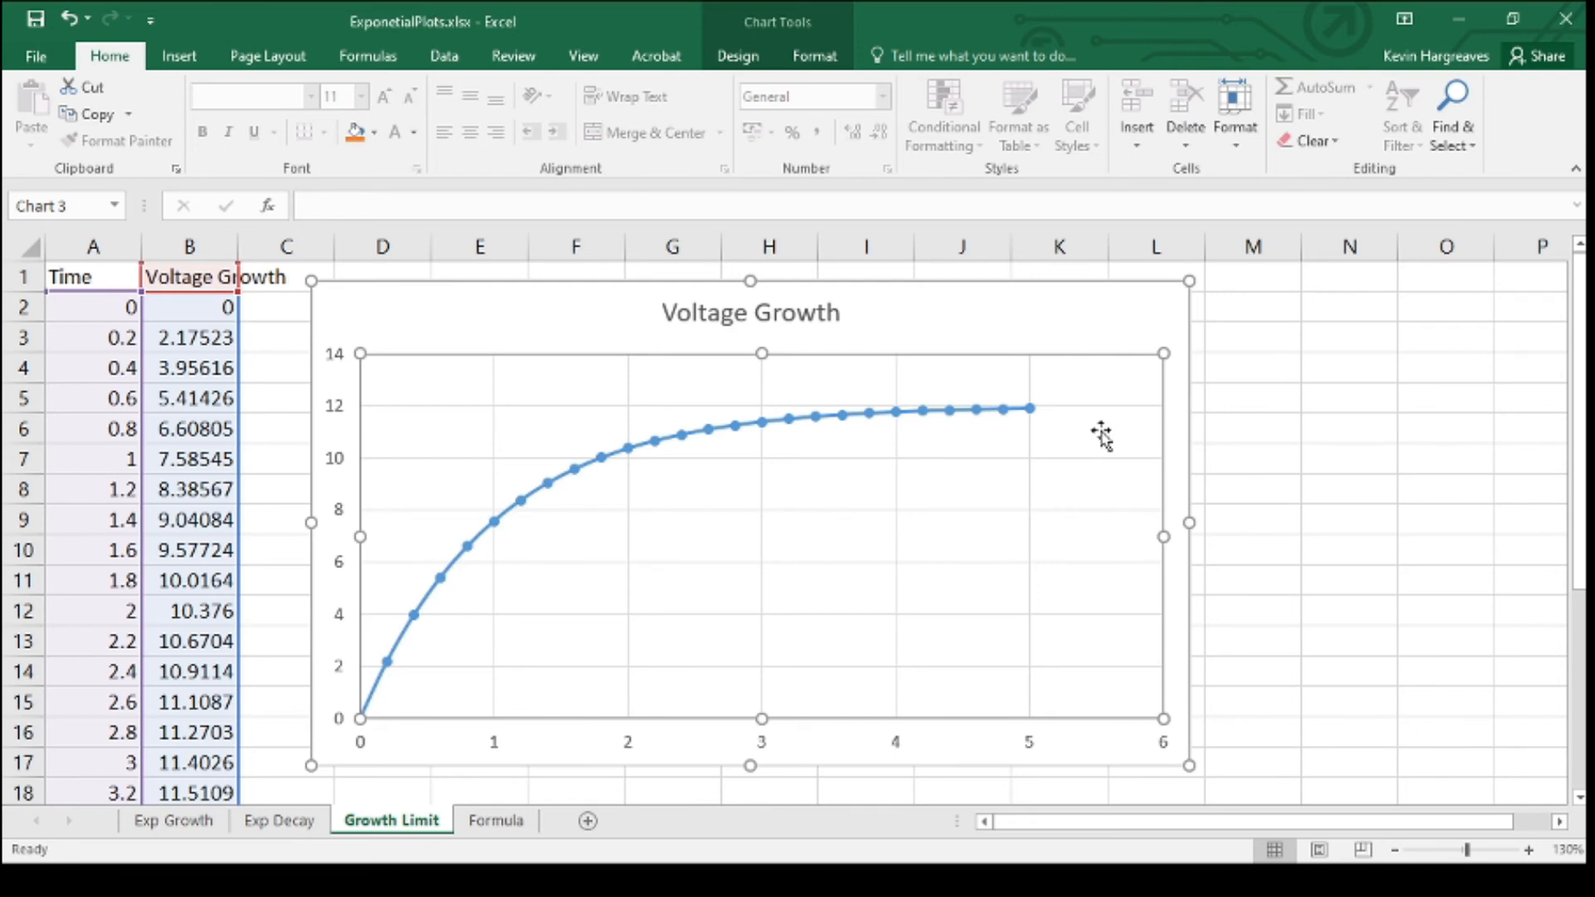
pyautogui.click(1225, 450)
pyautogui.click(1178, 452)
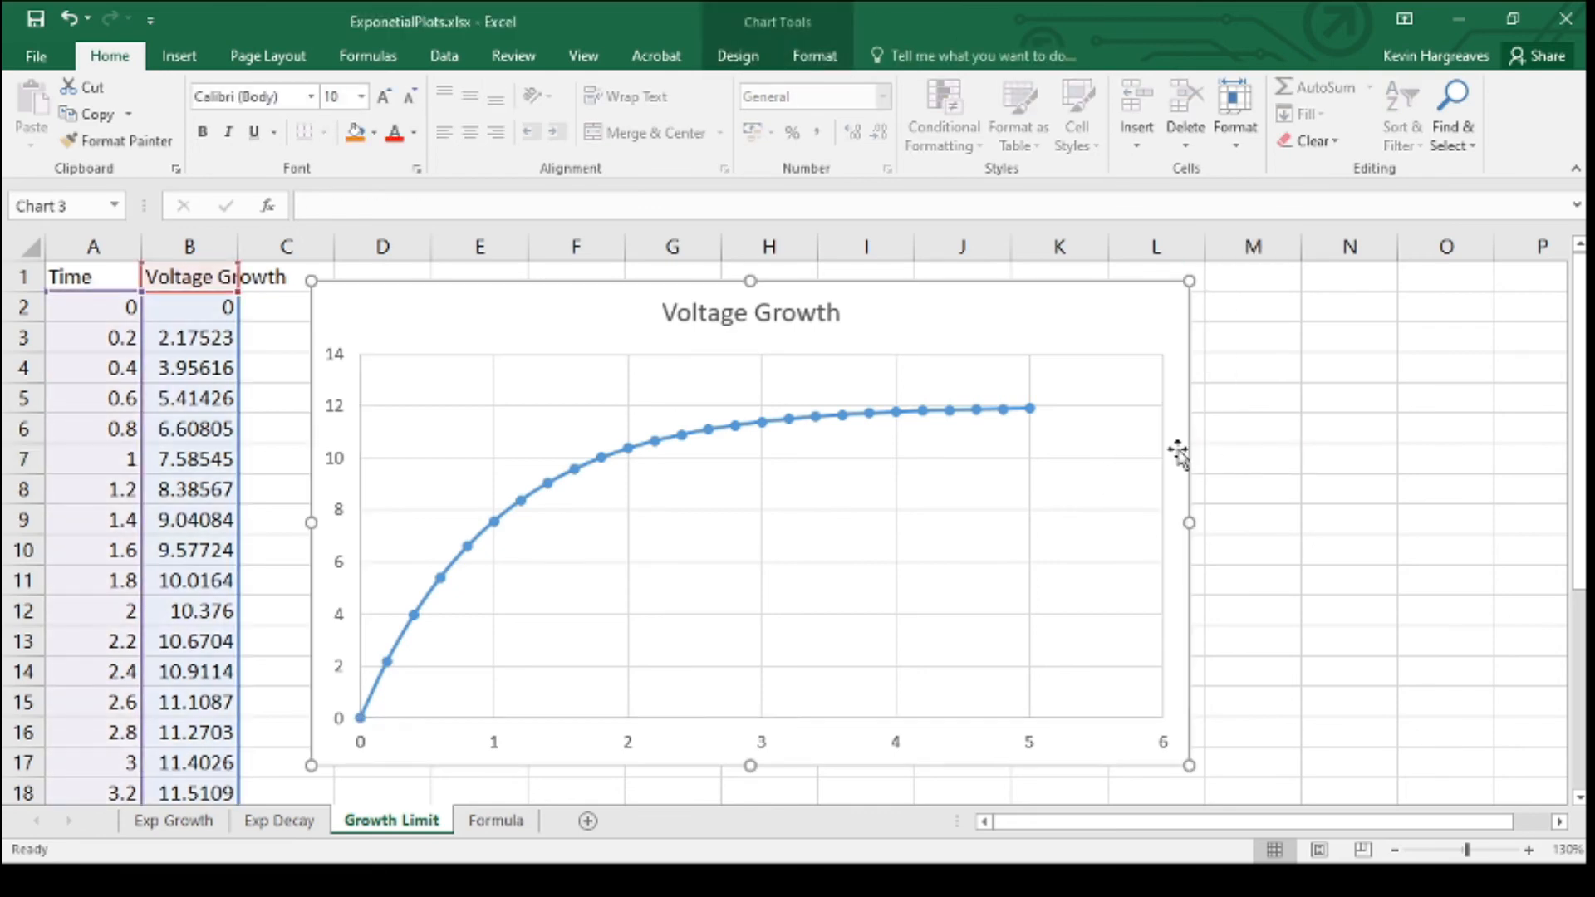
pyautogui.click(1280, 460)
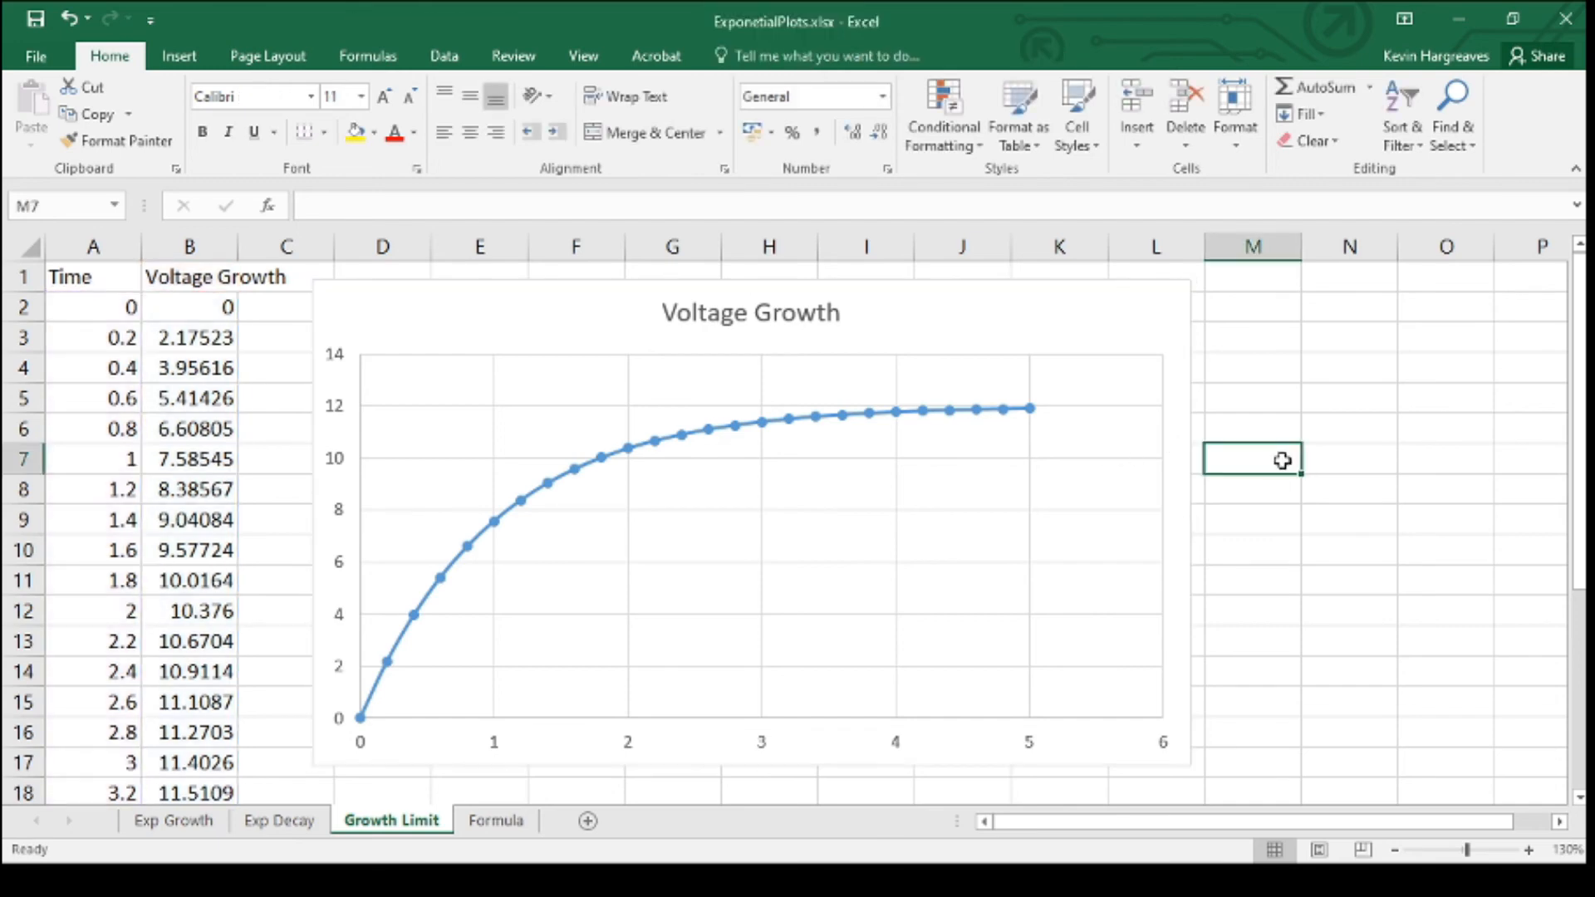
pyautogui.click(1119, 470)
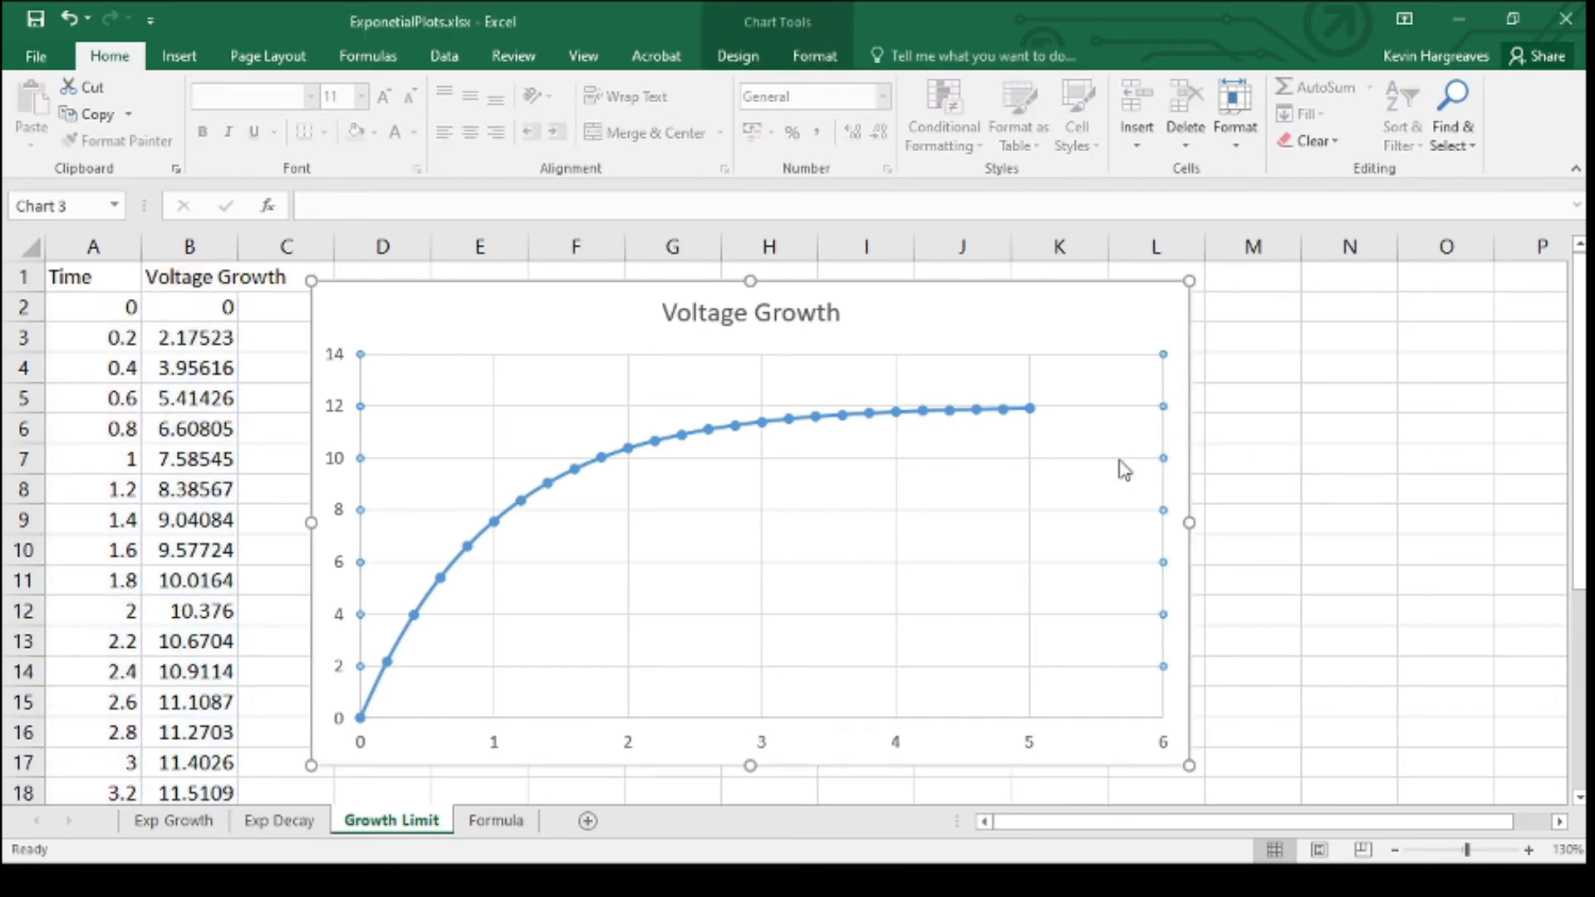
pyautogui.click(1213, 458)
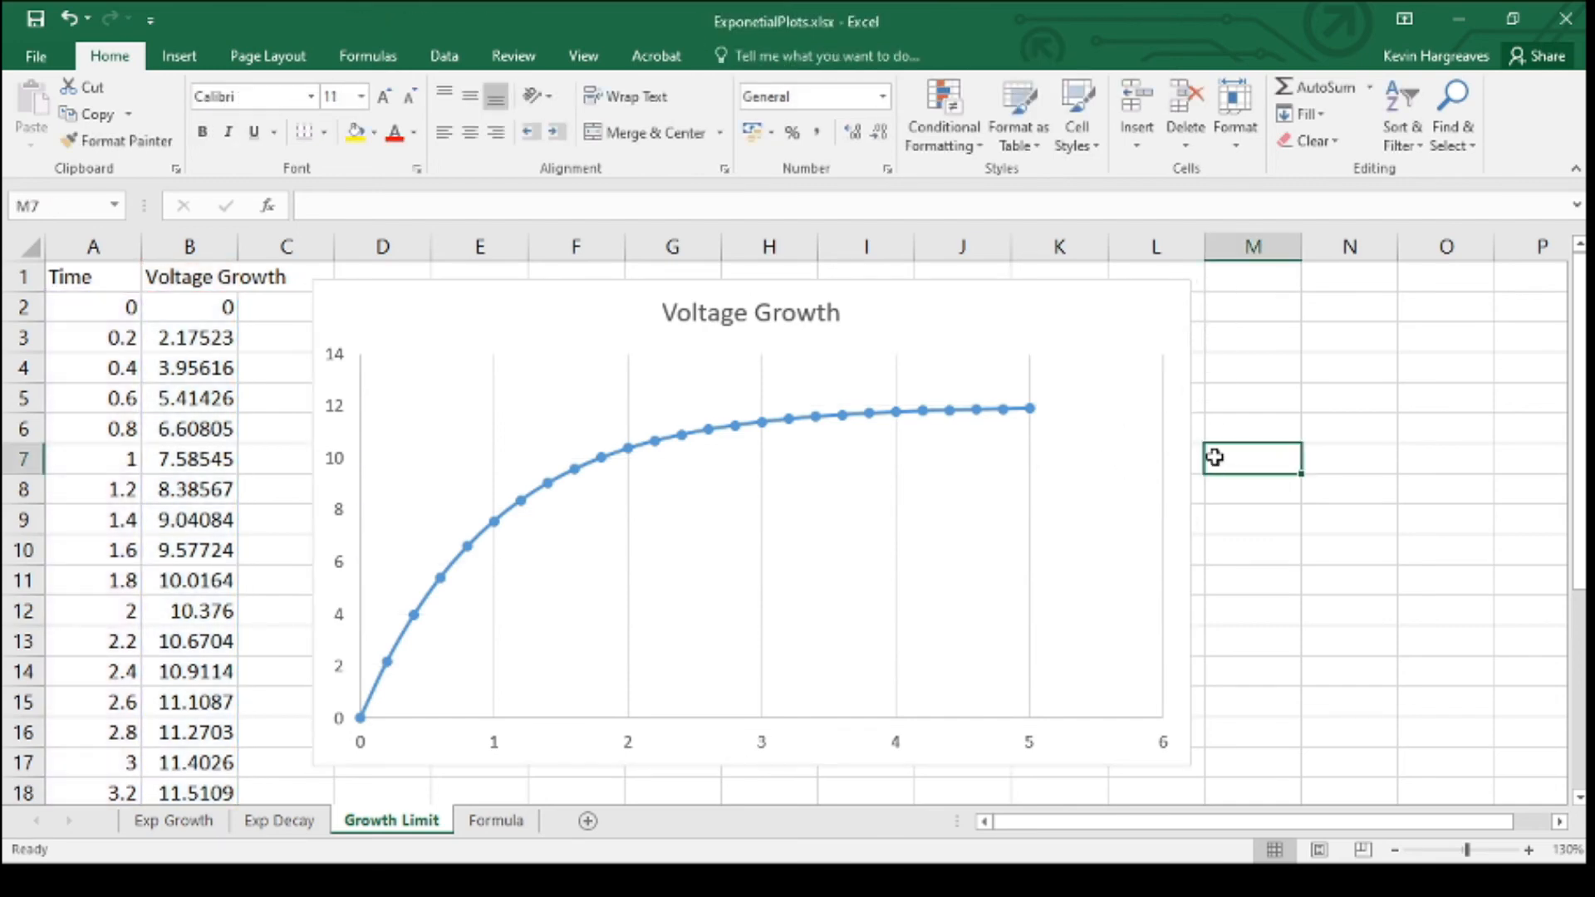
pyautogui.click(1193, 444)
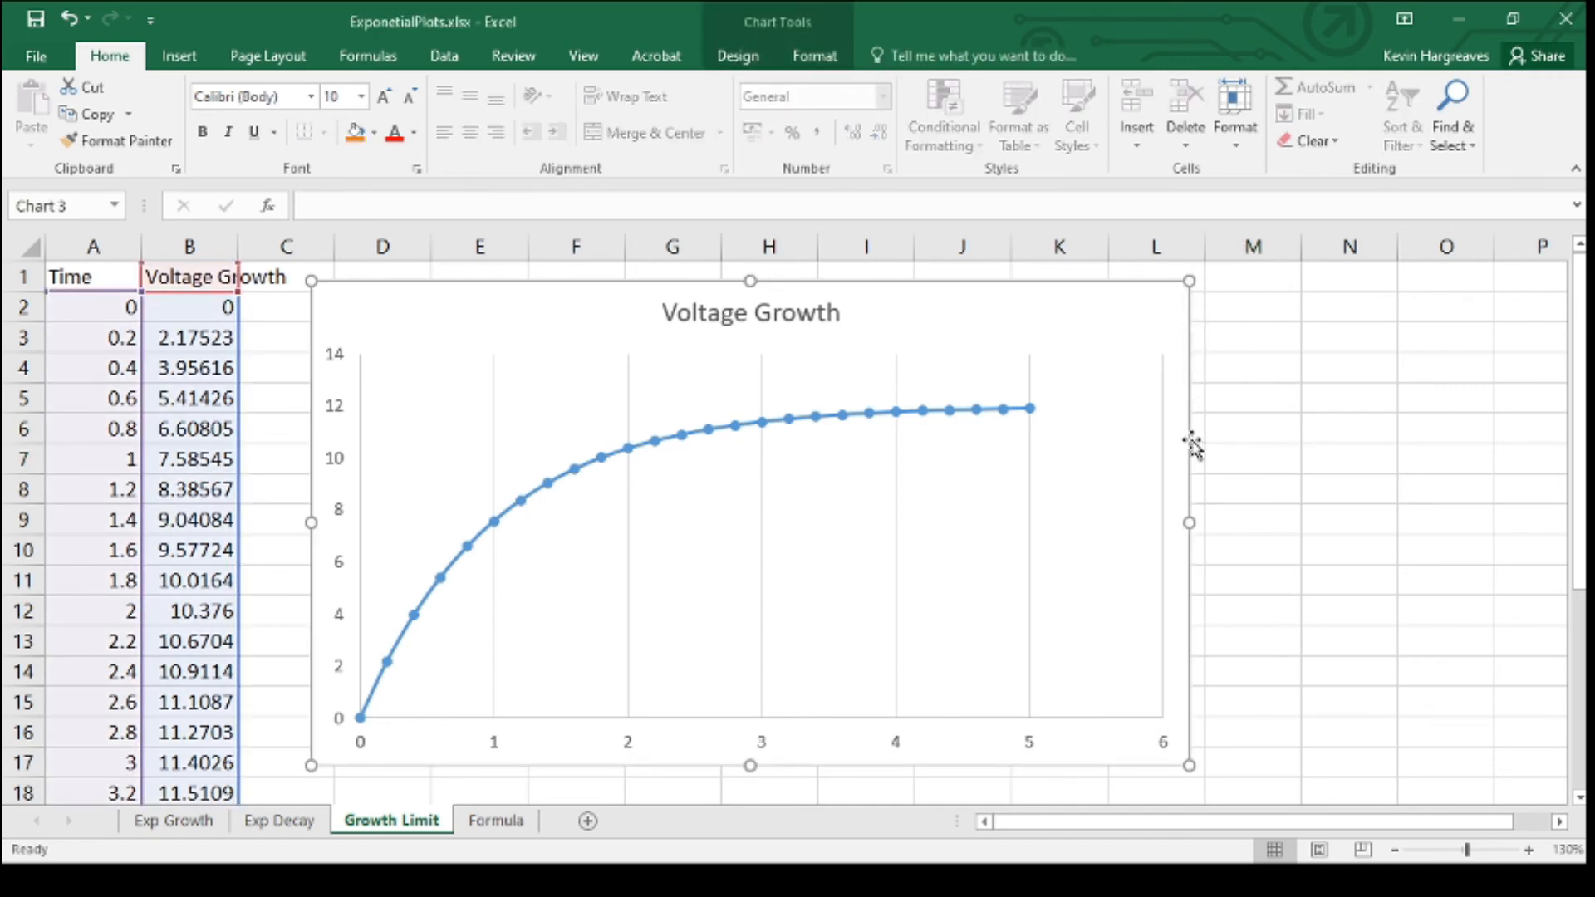
pyautogui.press('Delete')
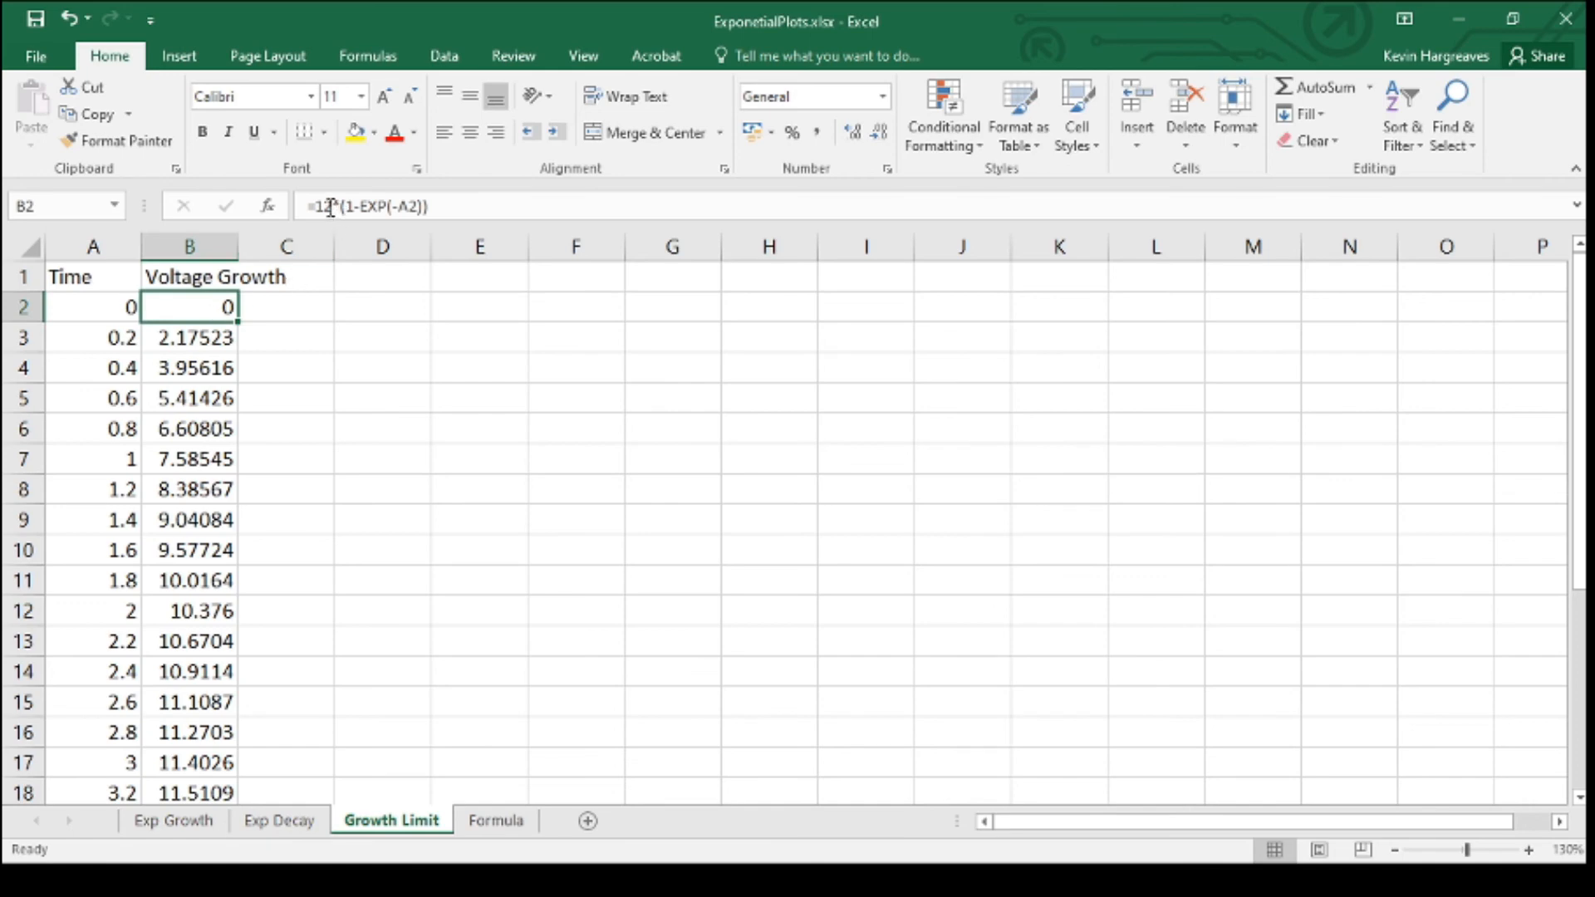
# - Enter the label "Voltage is" in D1 and the supply voltage 12 in E1
pyautogui.click(361, 272)
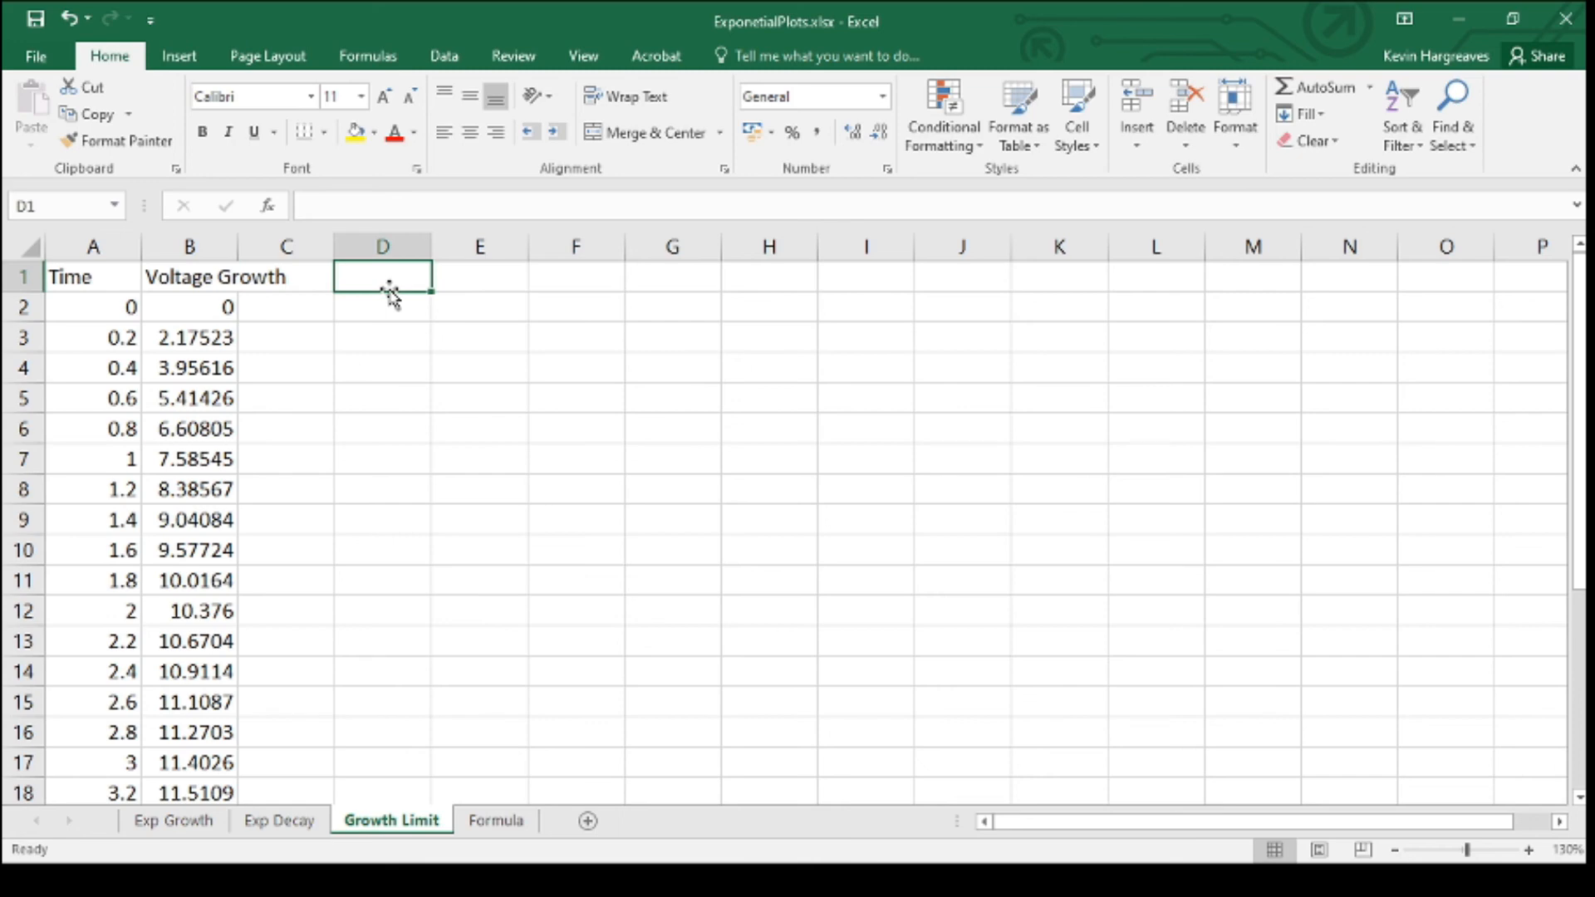
pyautogui.write('12')
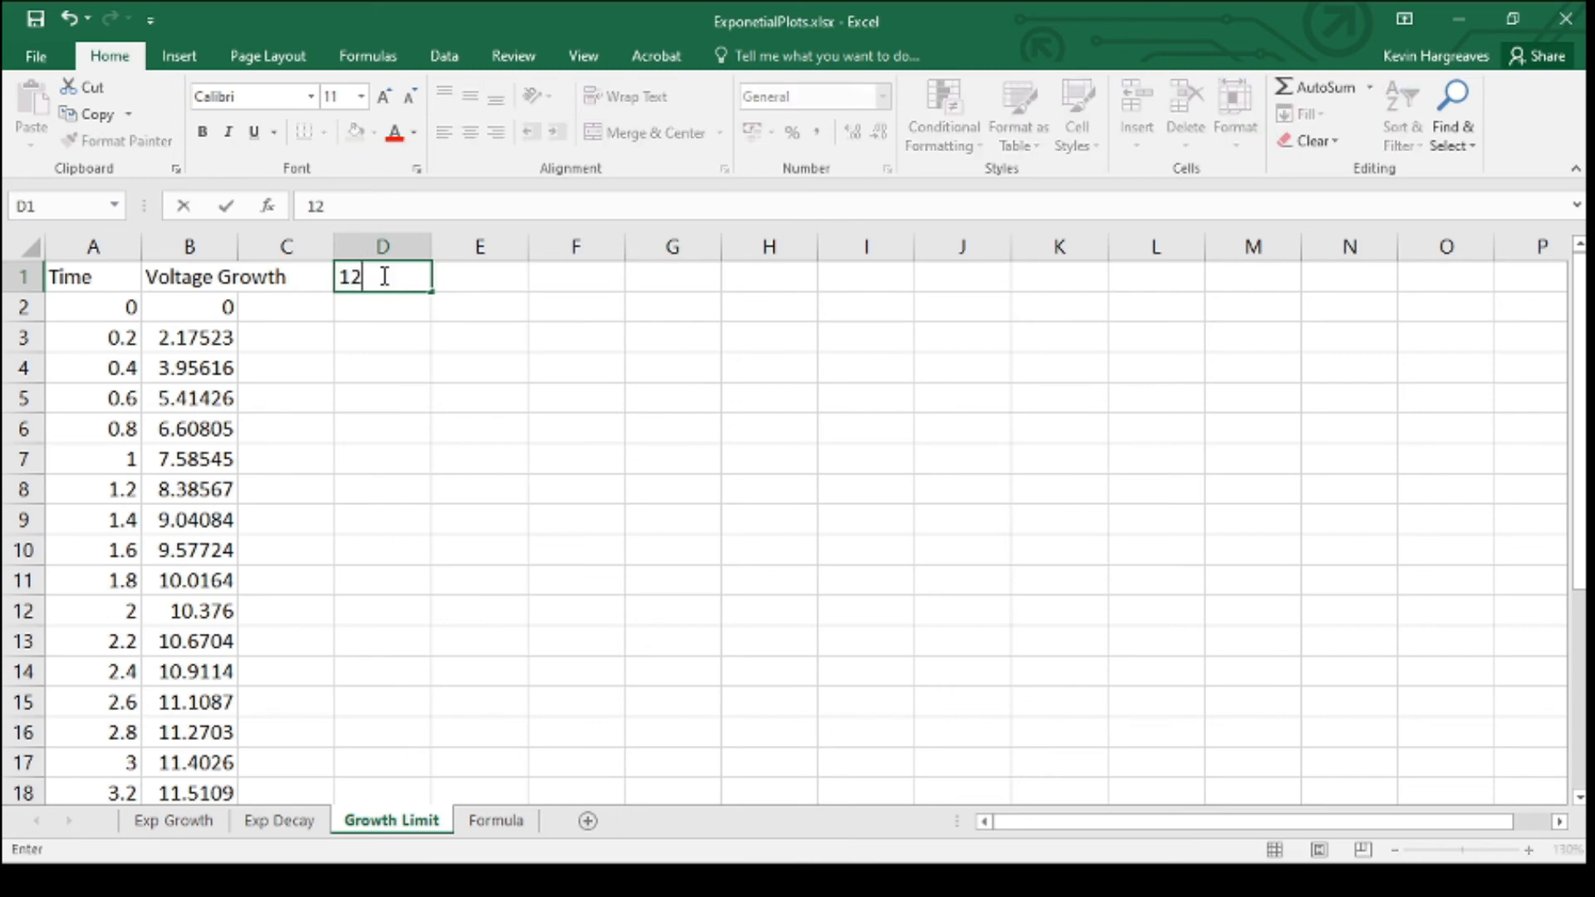
pyautogui.click(484, 279)
pyautogui.write('12')
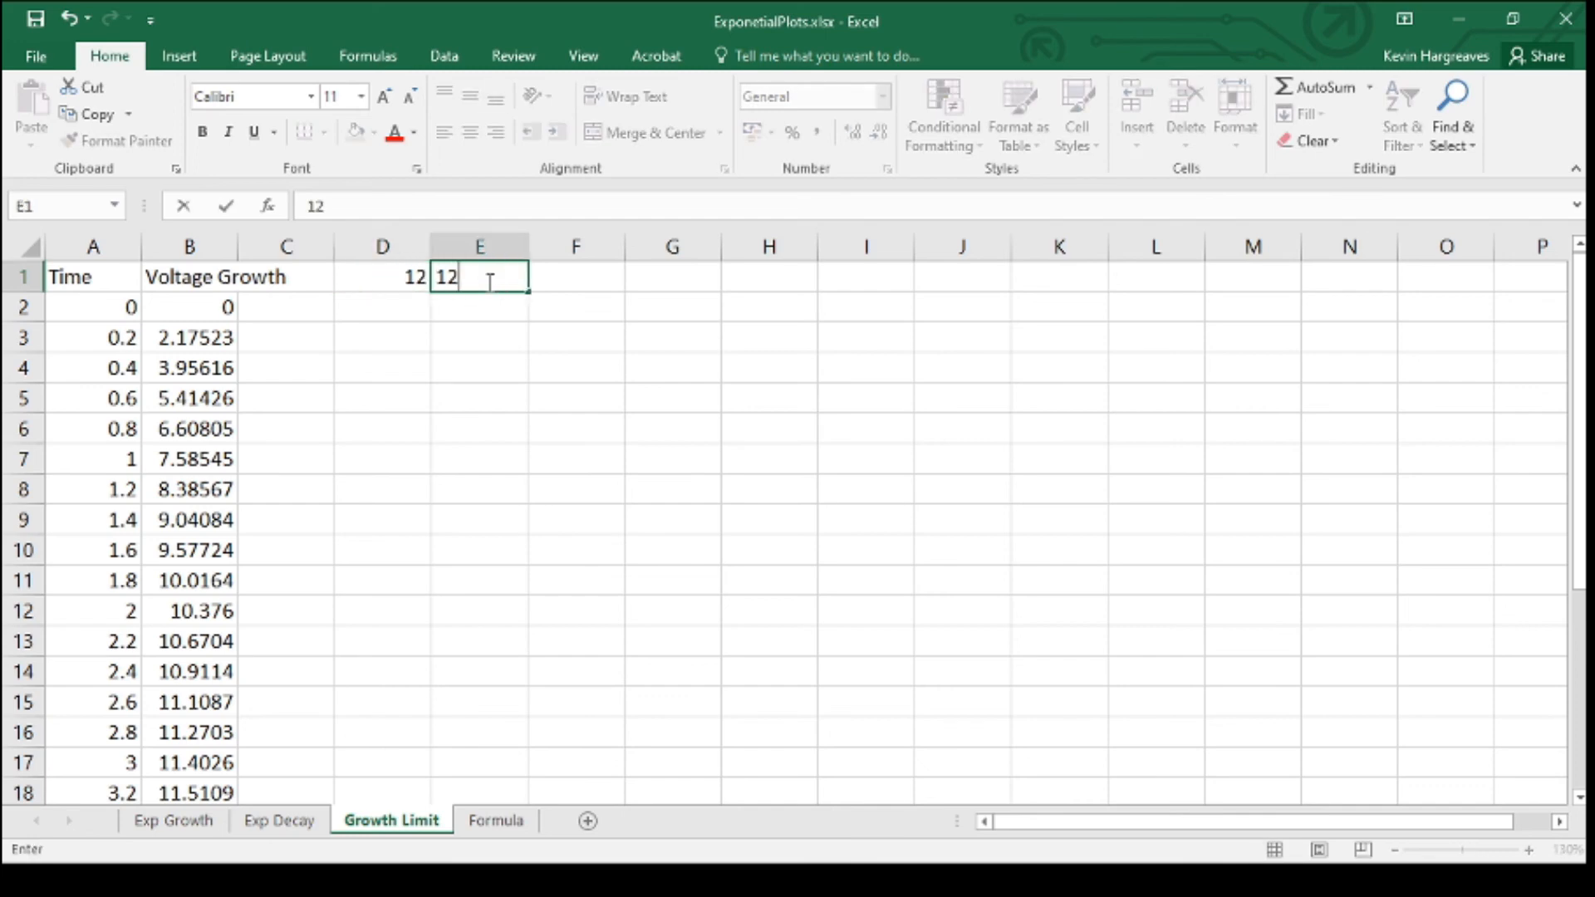
pyautogui.click(387, 279)
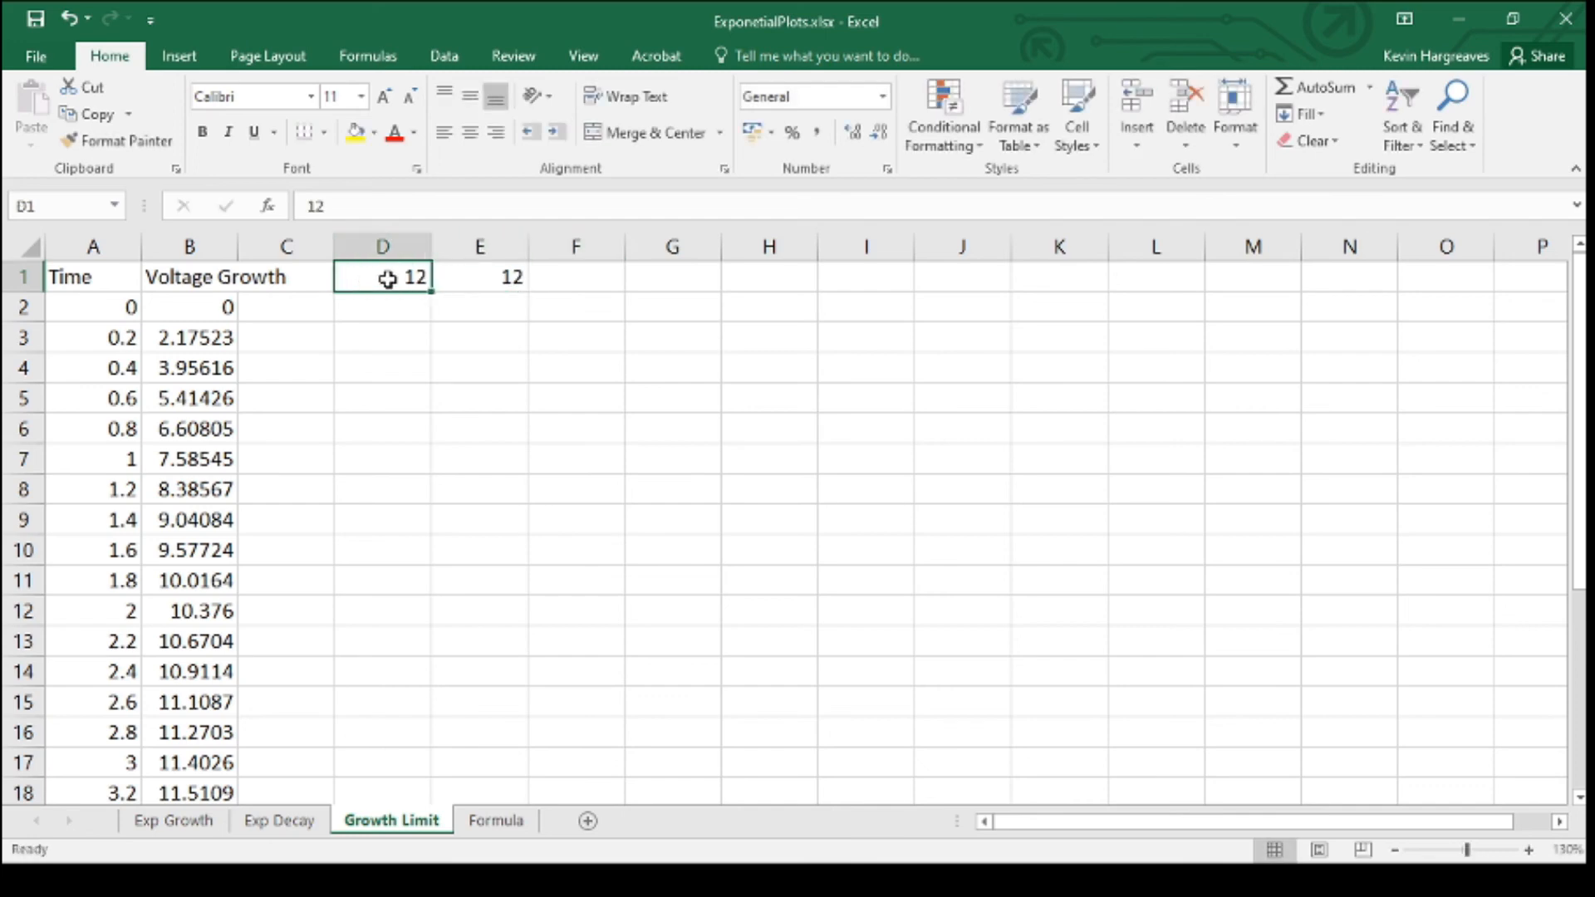
pyautogui.write('Volt')
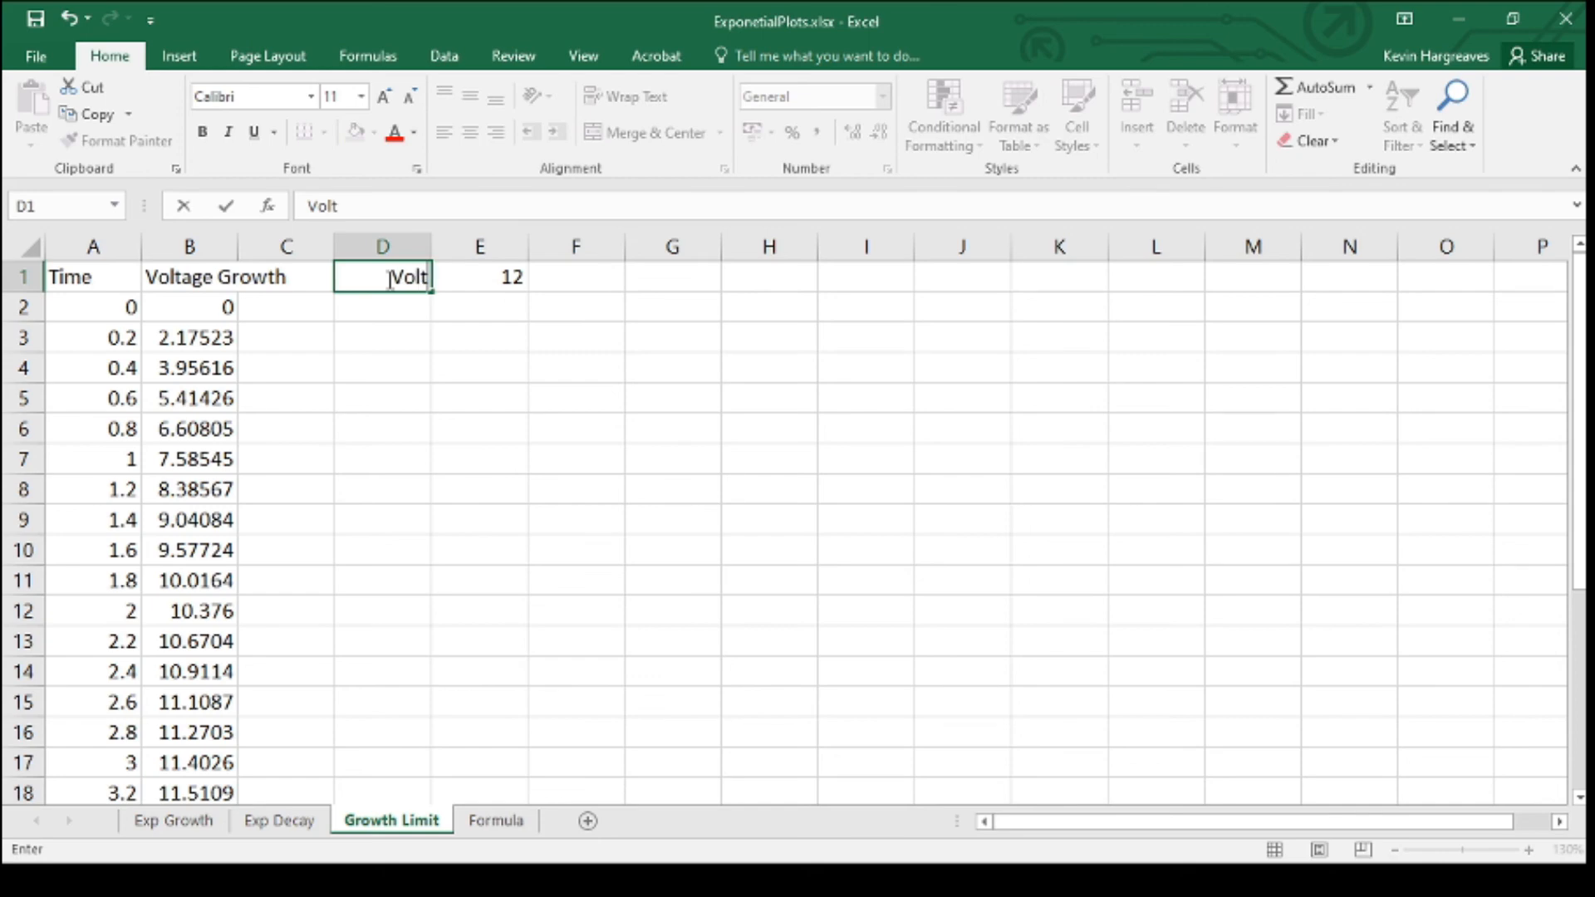
pyautogui.write('age')
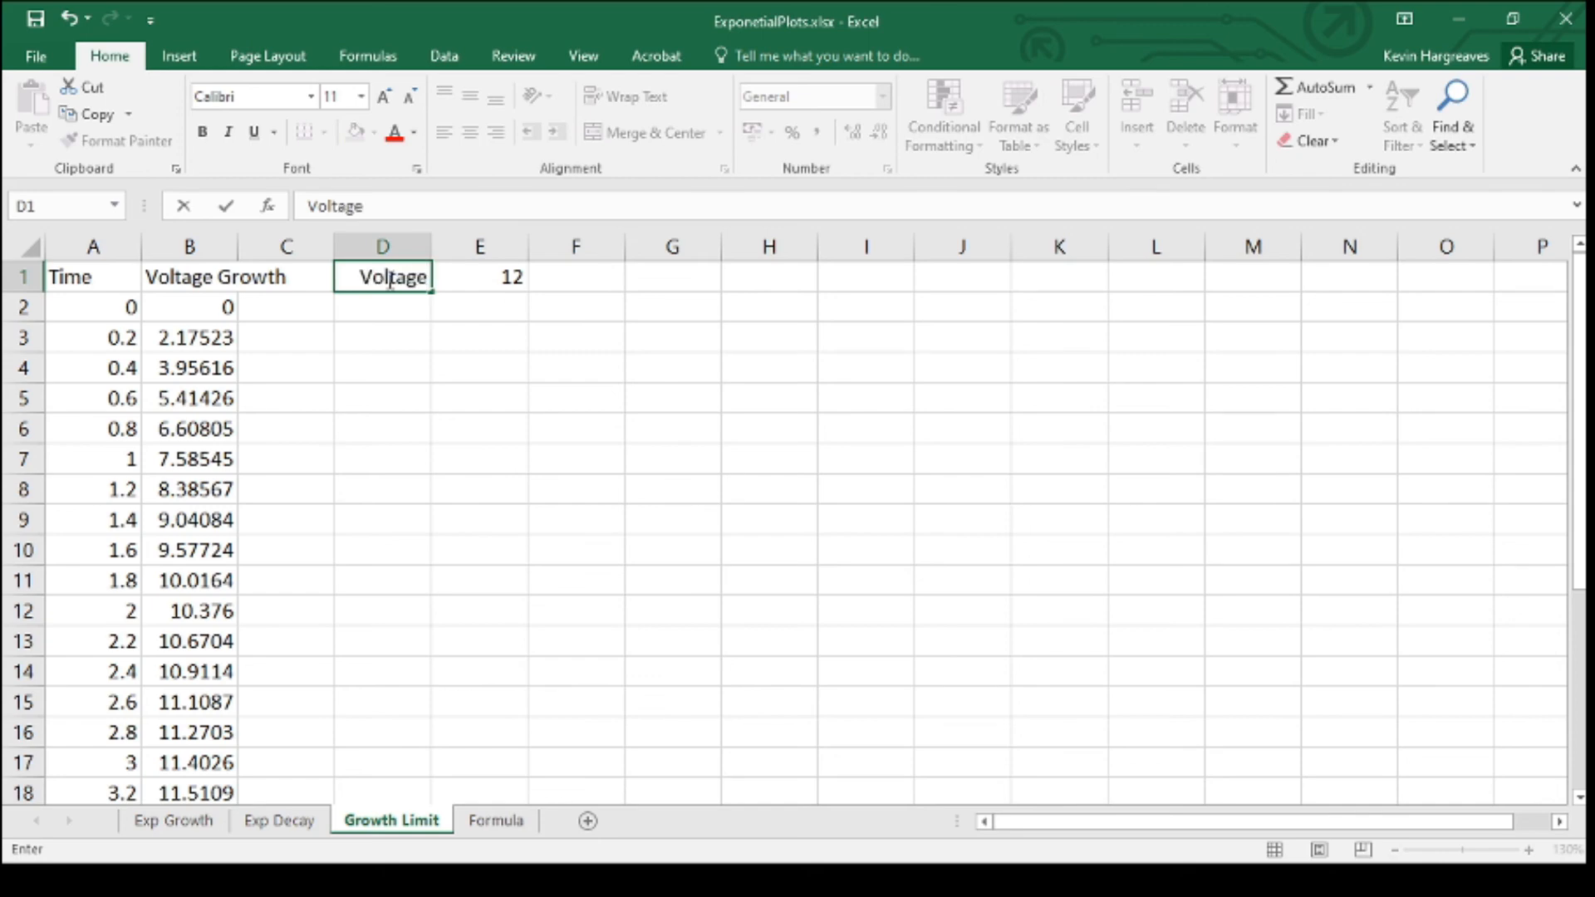
pyautogui.write(' is')
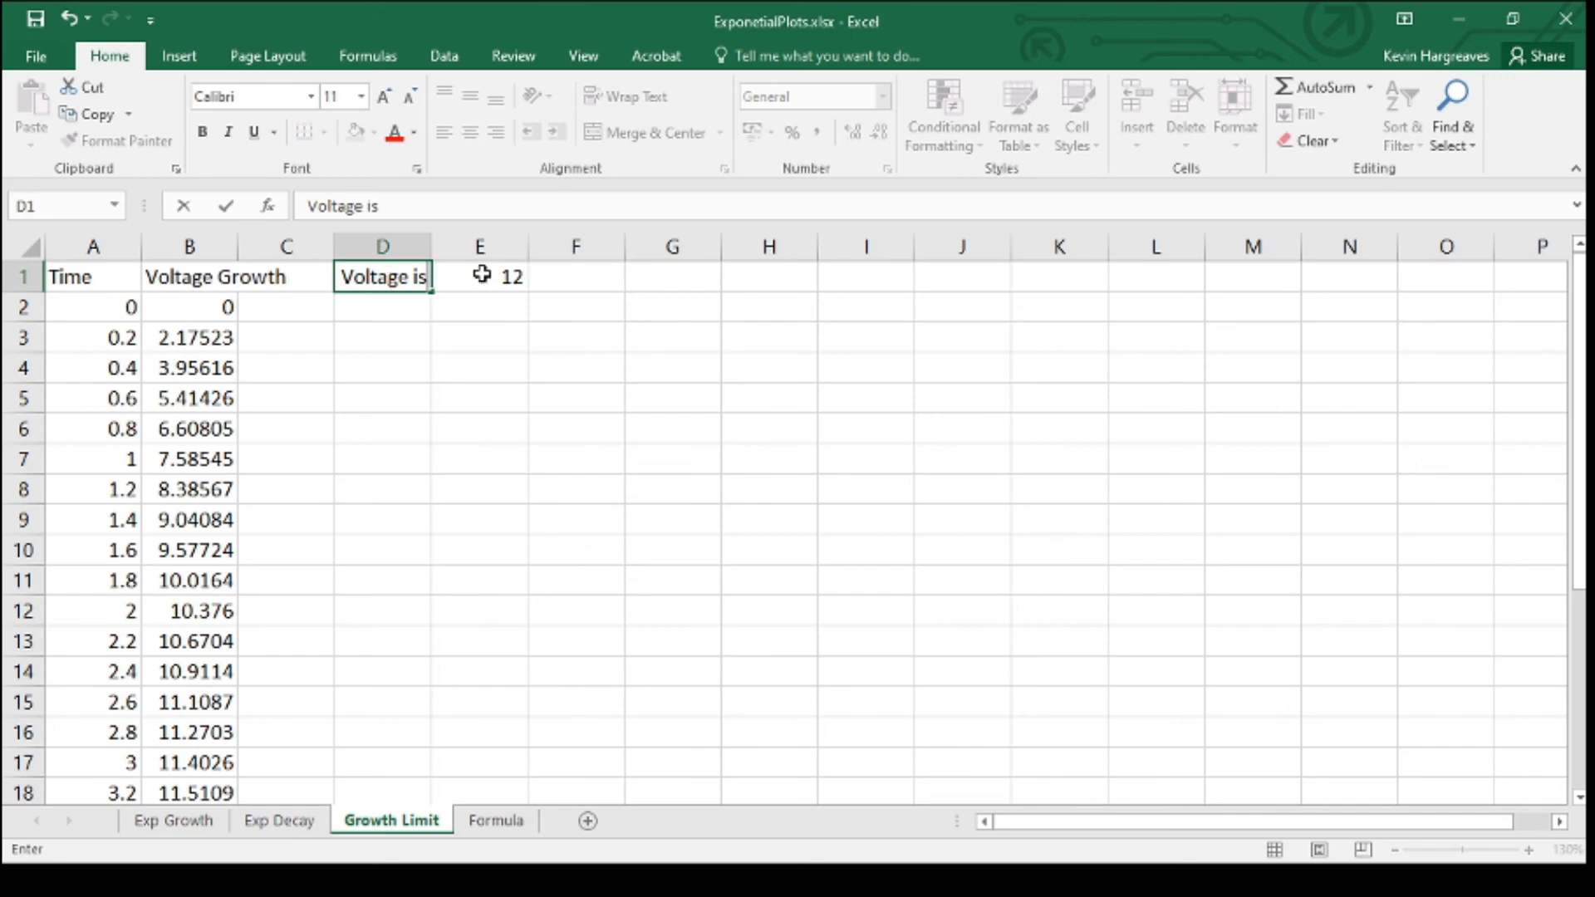
pyautogui.click(481, 275)
# - Apply an outside border around the supply voltage label and value in D1:E1
pyautogui.moveTo(374, 282); pyautogui.dragTo(460, 278)
pyautogui.click(324, 132)
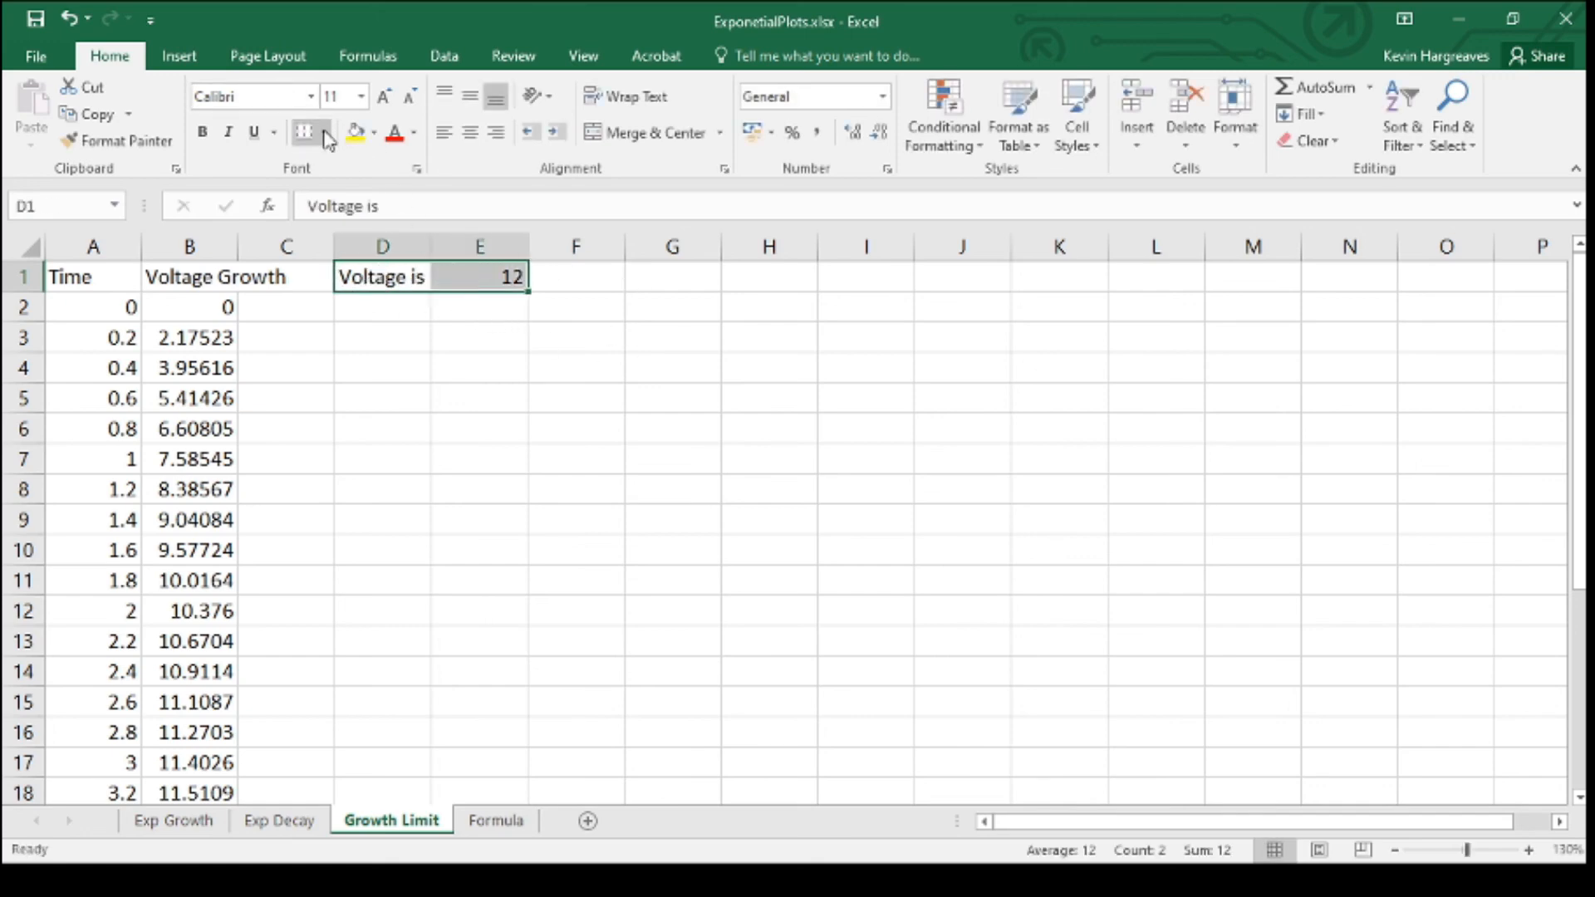
pyautogui.click(580, 284)
pyautogui.click(505, 281)
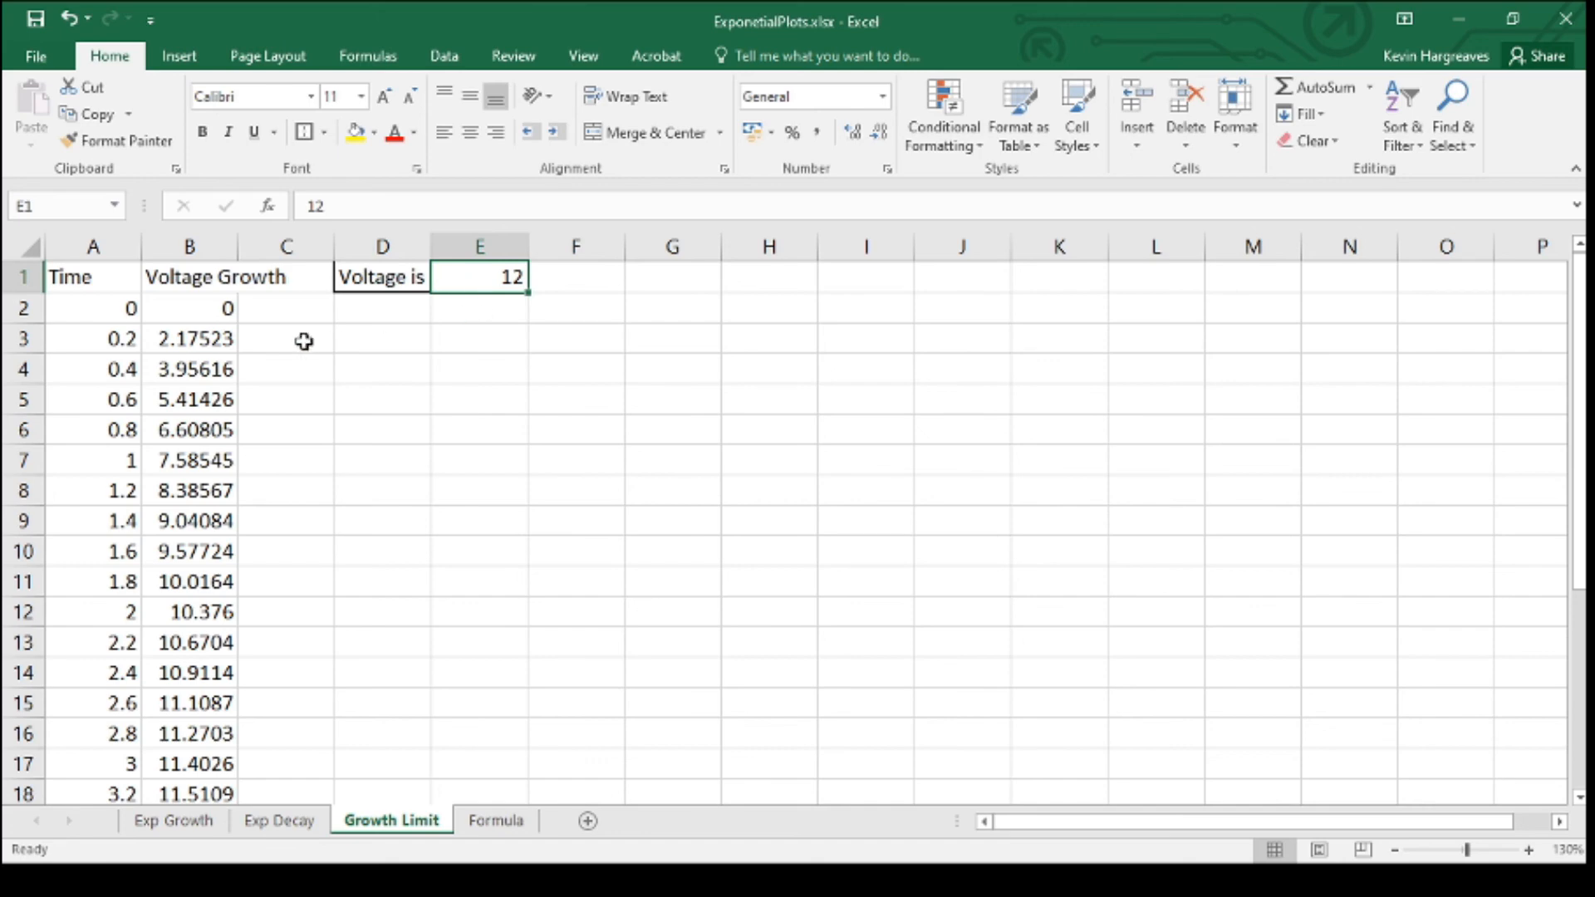
# - Replace the fixed 12 in the B2 formula with a reference to E1, giving =E1*(1-EXP(-A2))
pyautogui.click(192, 310)
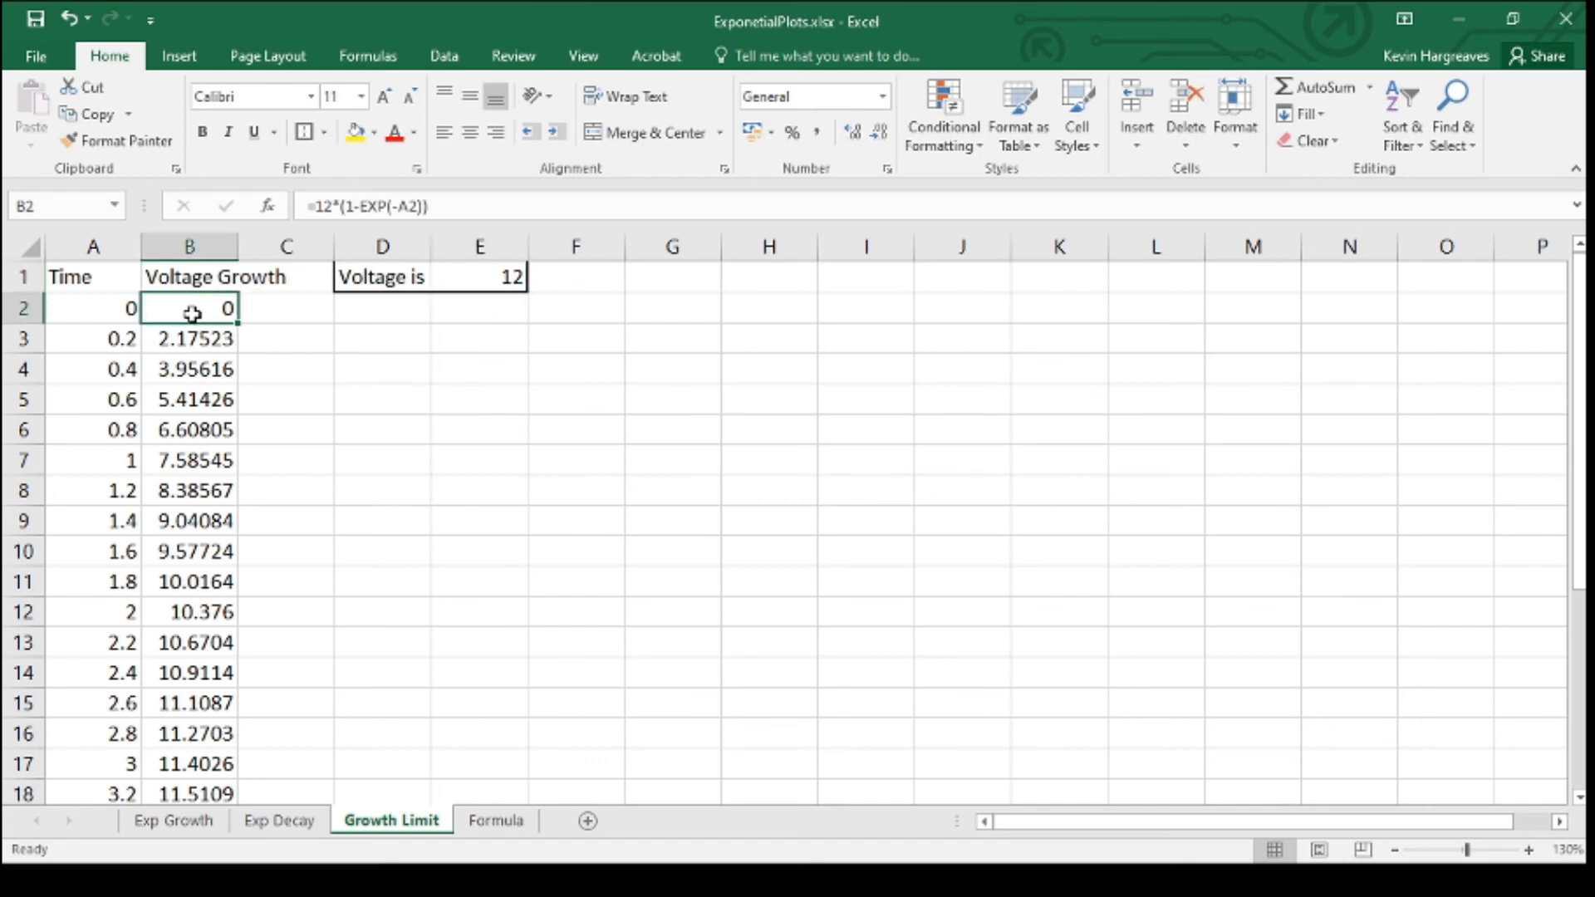
pyautogui.click(332, 204)
pyautogui.press('BackSpace')
pyautogui.press('BackSpace')
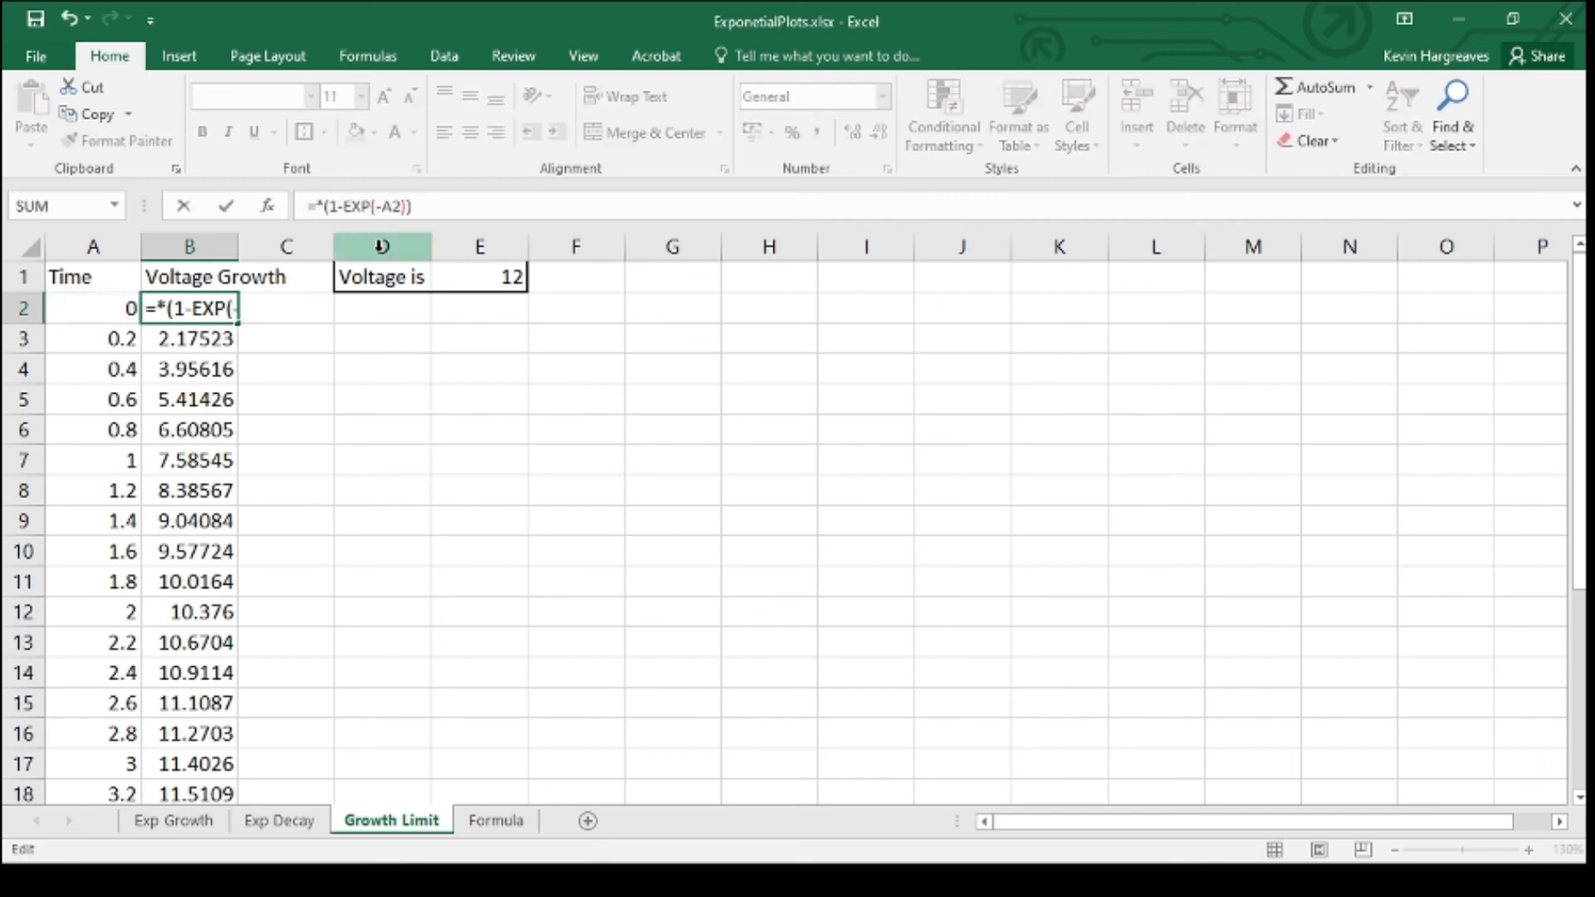
pyautogui.click(478, 278)
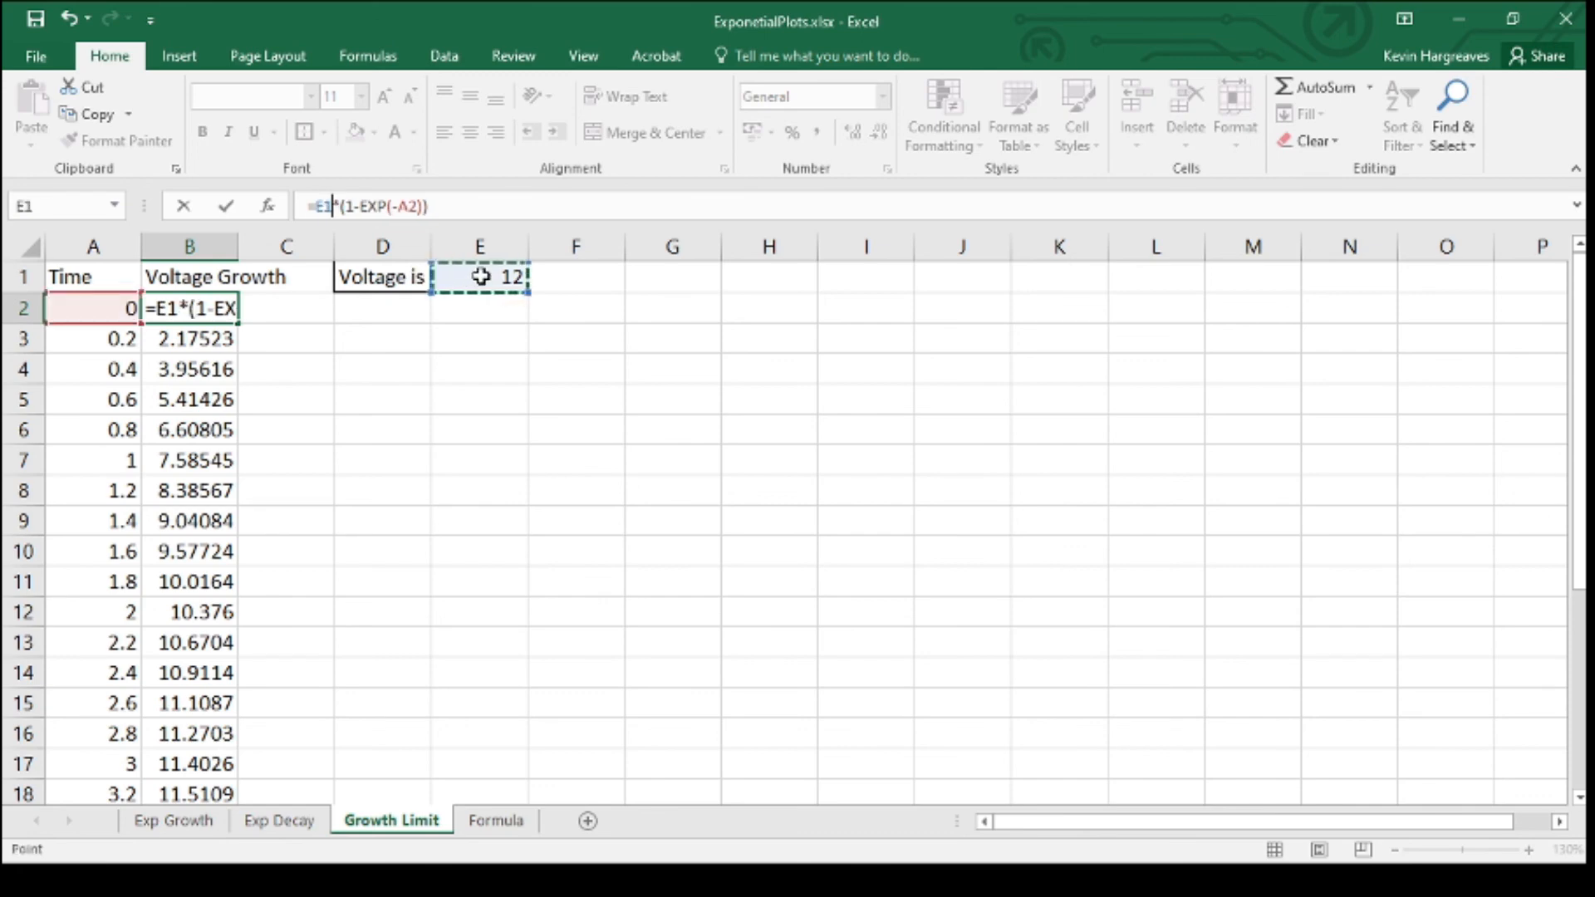
pyautogui.press('Return')
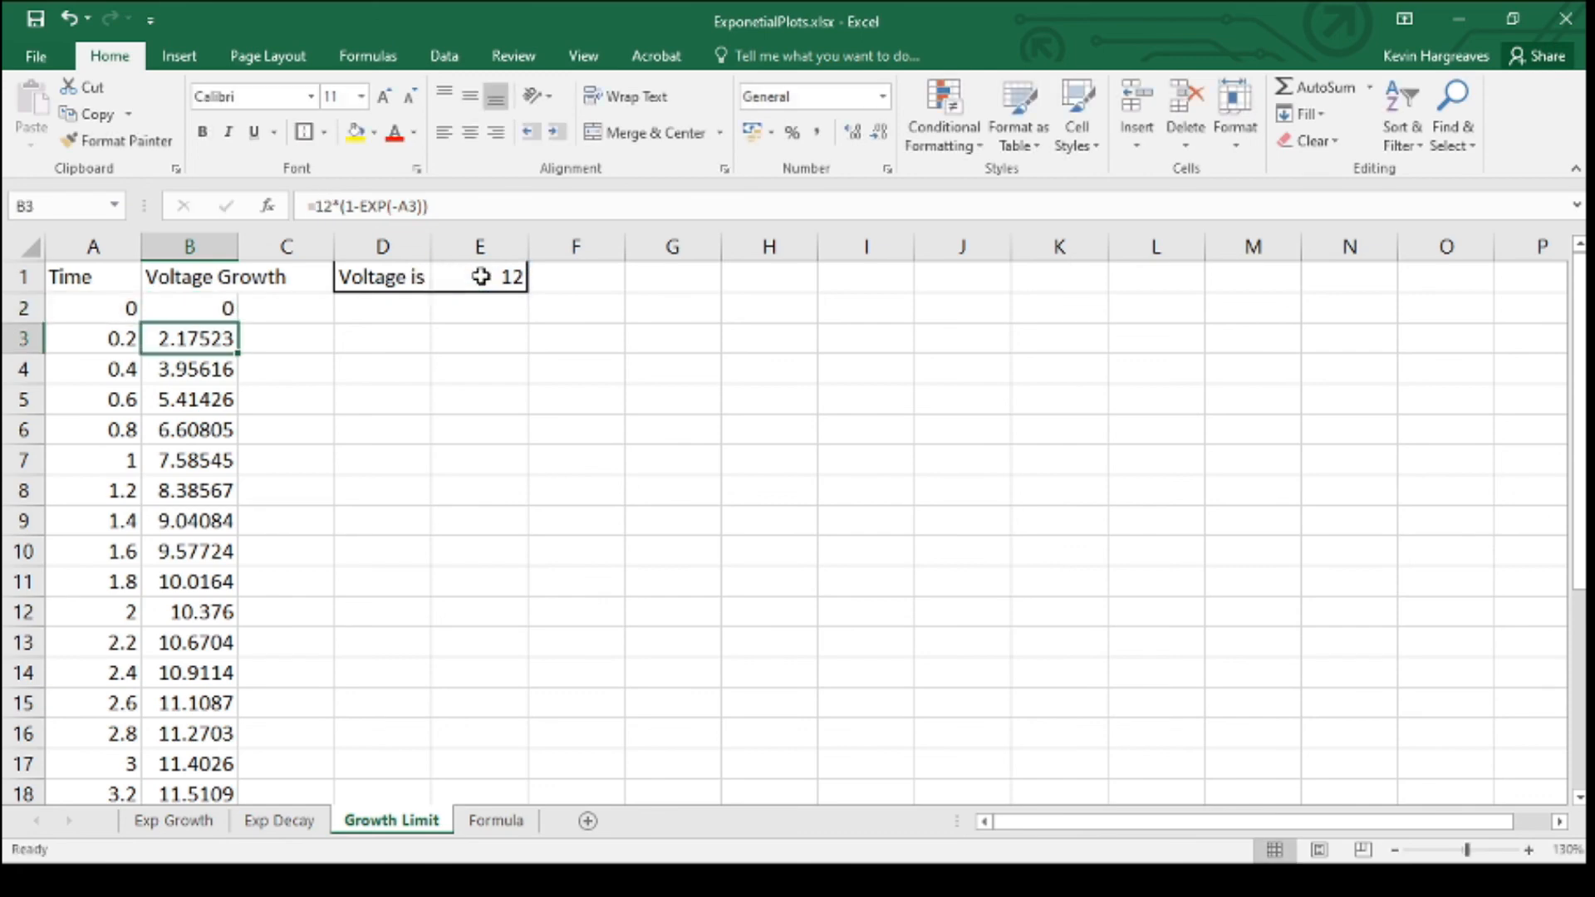
# - Fill the E1-based Voltage Growth formula from B2 down to B27
pyautogui.click(212, 309)
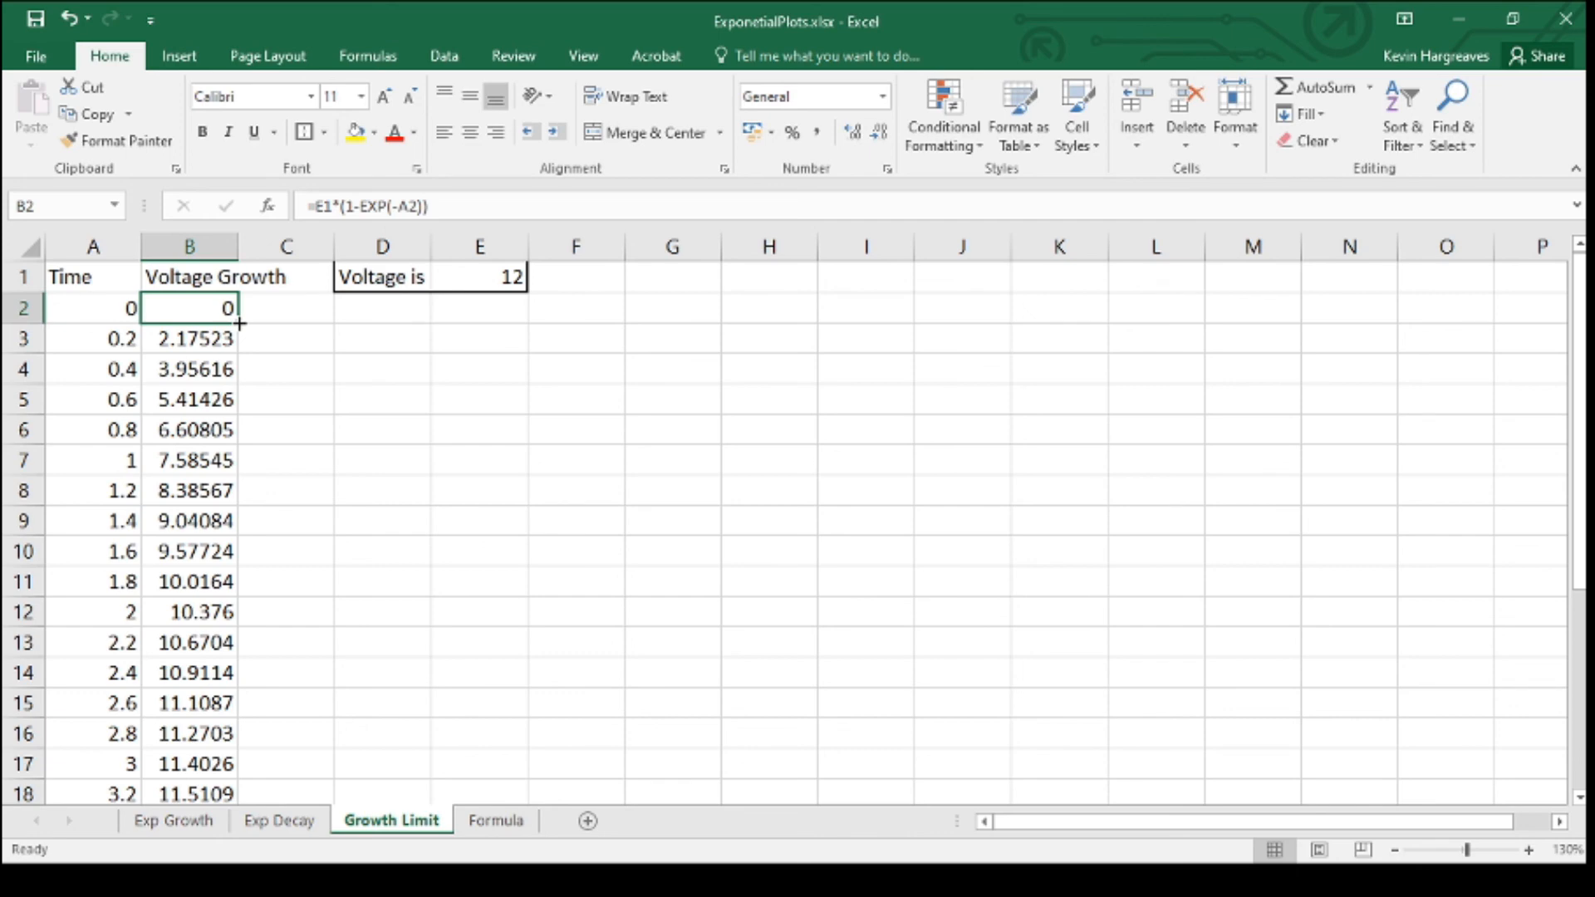
pyautogui.moveTo(240, 324); pyautogui.dragTo(238, 752)
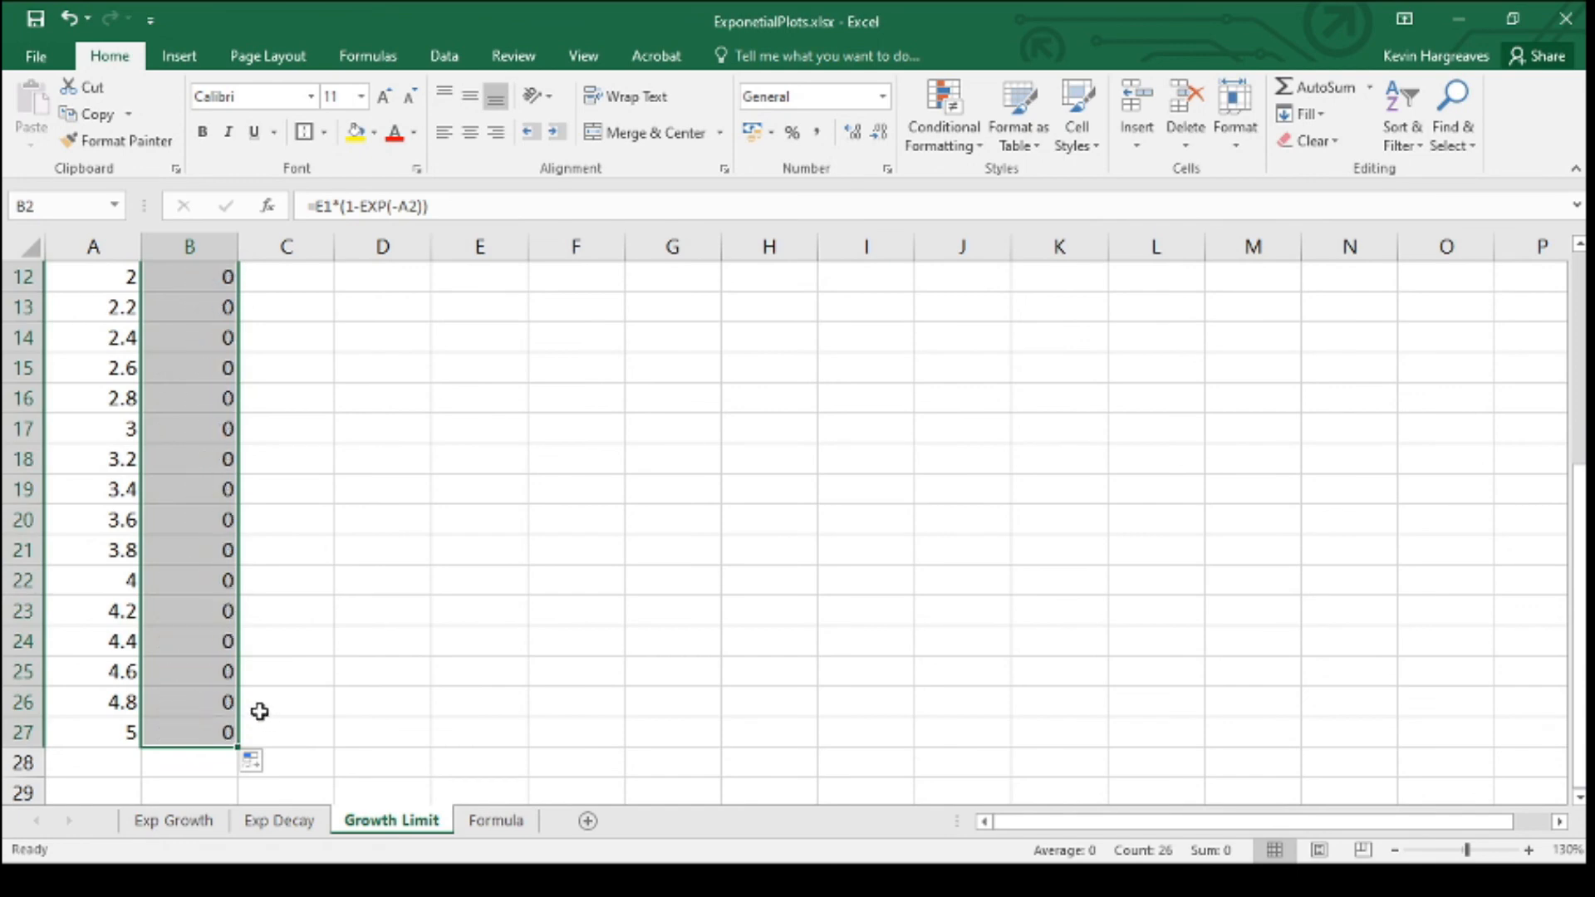
pyautogui.scroll(4, 260, 711)
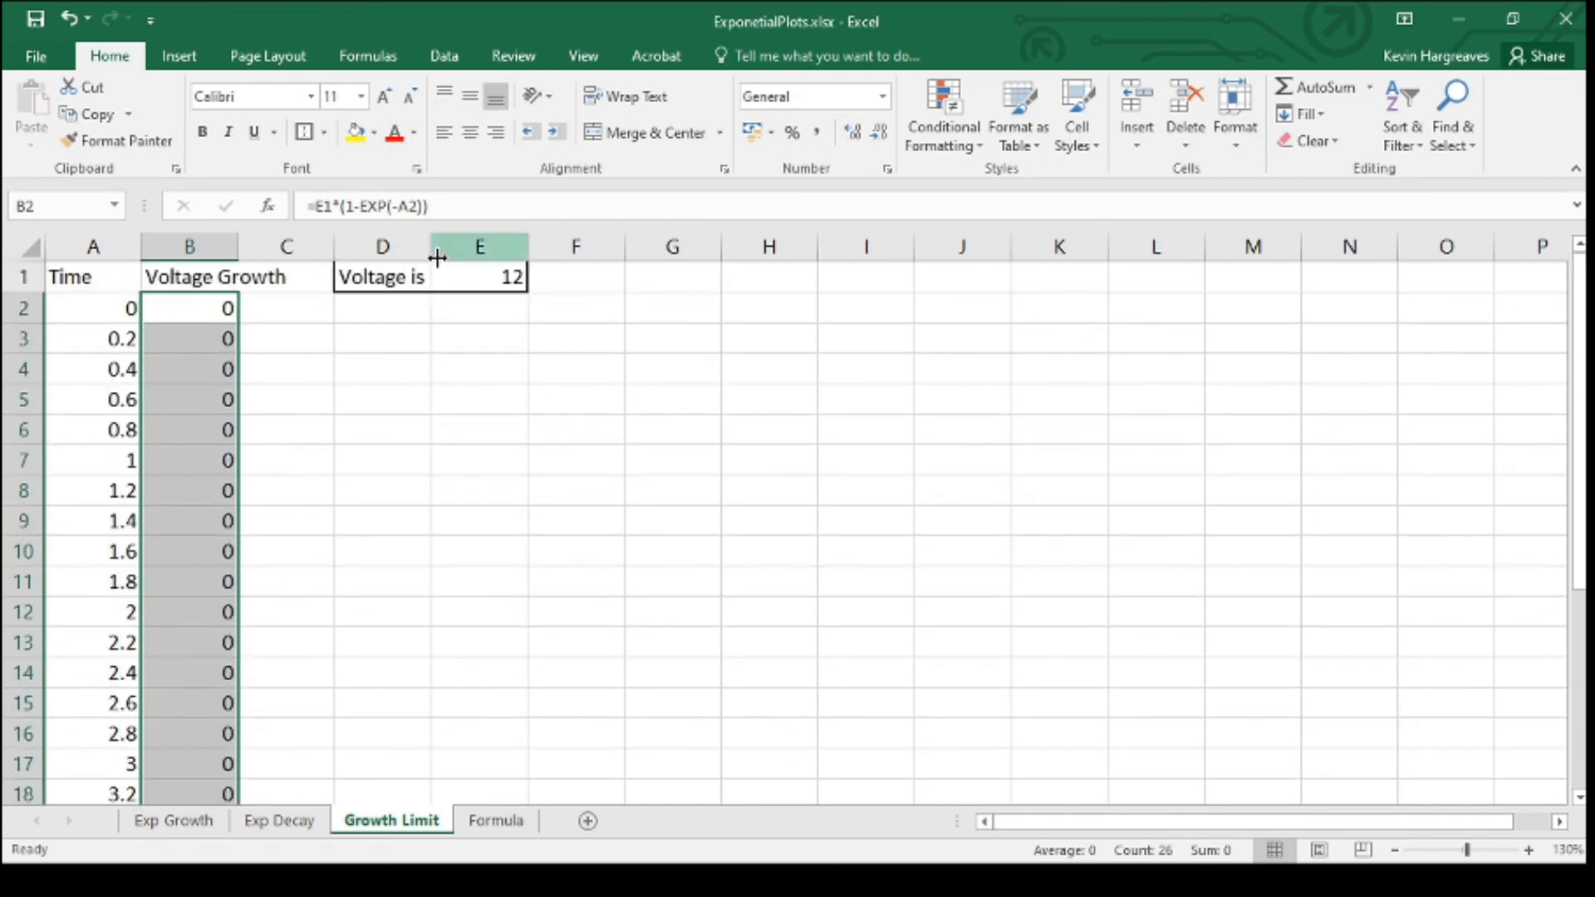
# - Compare the supply voltage cell references in the formulas in B2, B3 and B4
pyautogui.click(391, 370)
pyautogui.click(193, 311)
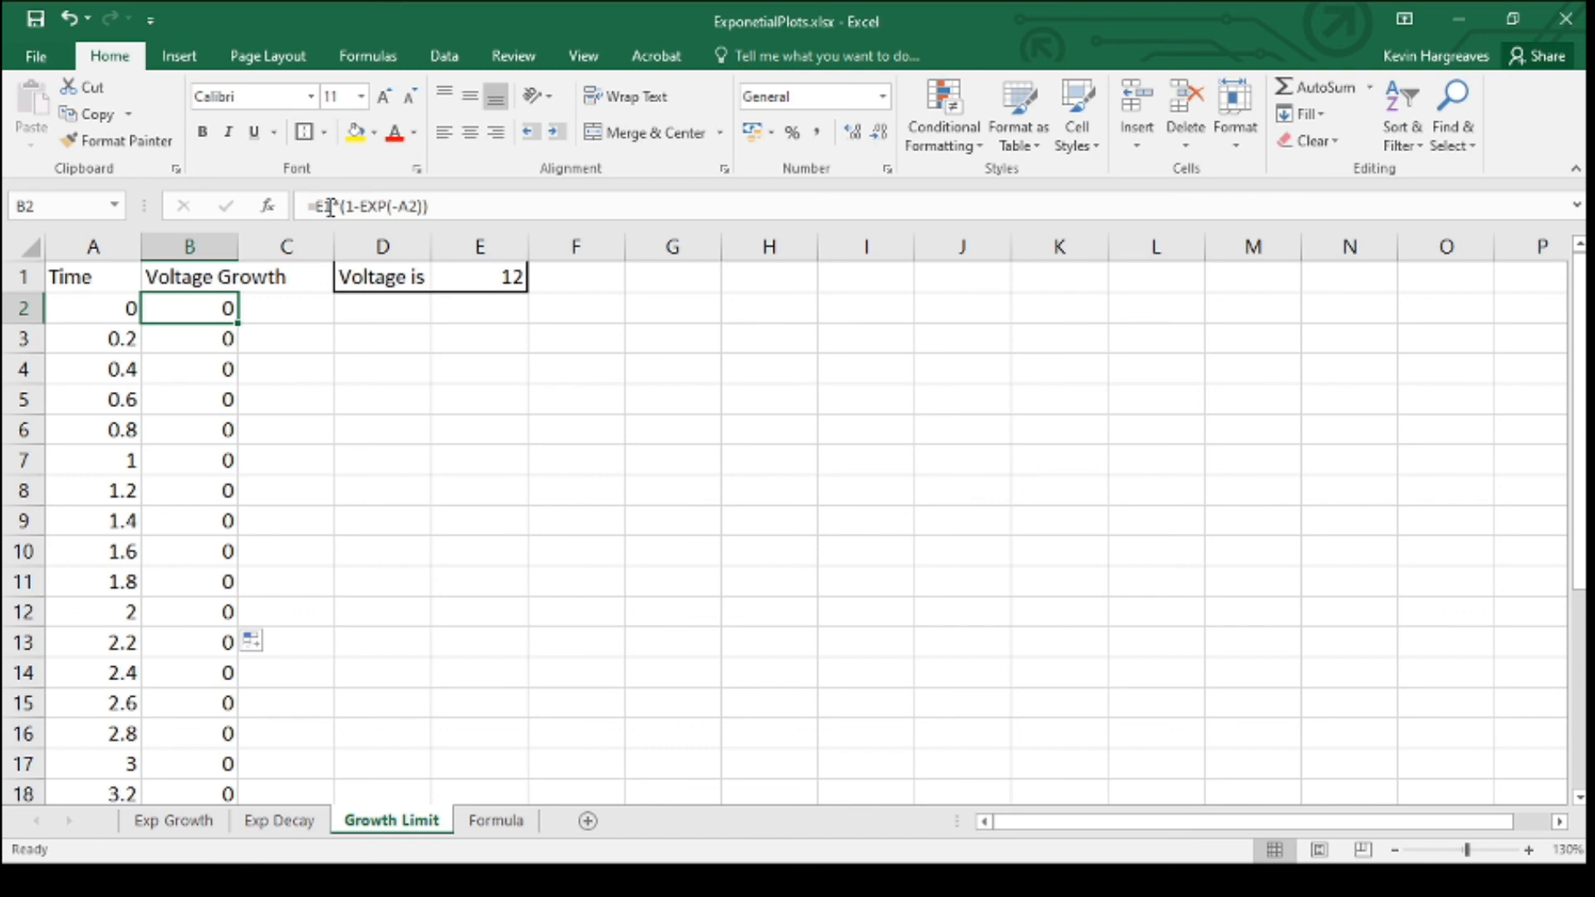
pyautogui.click(192, 344)
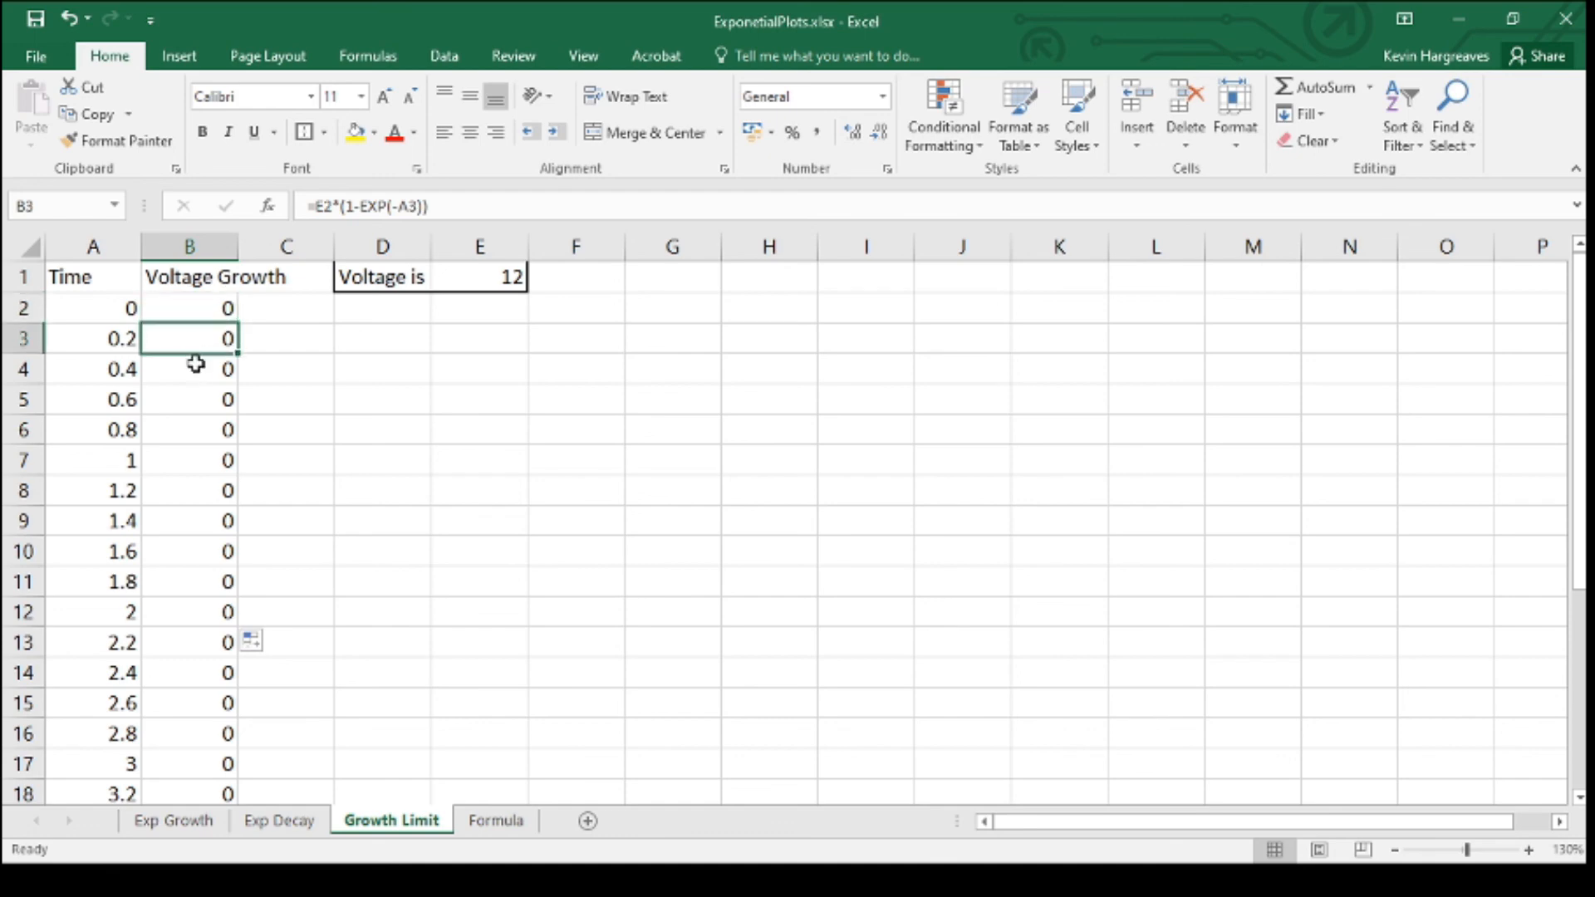
pyautogui.click(190, 369)
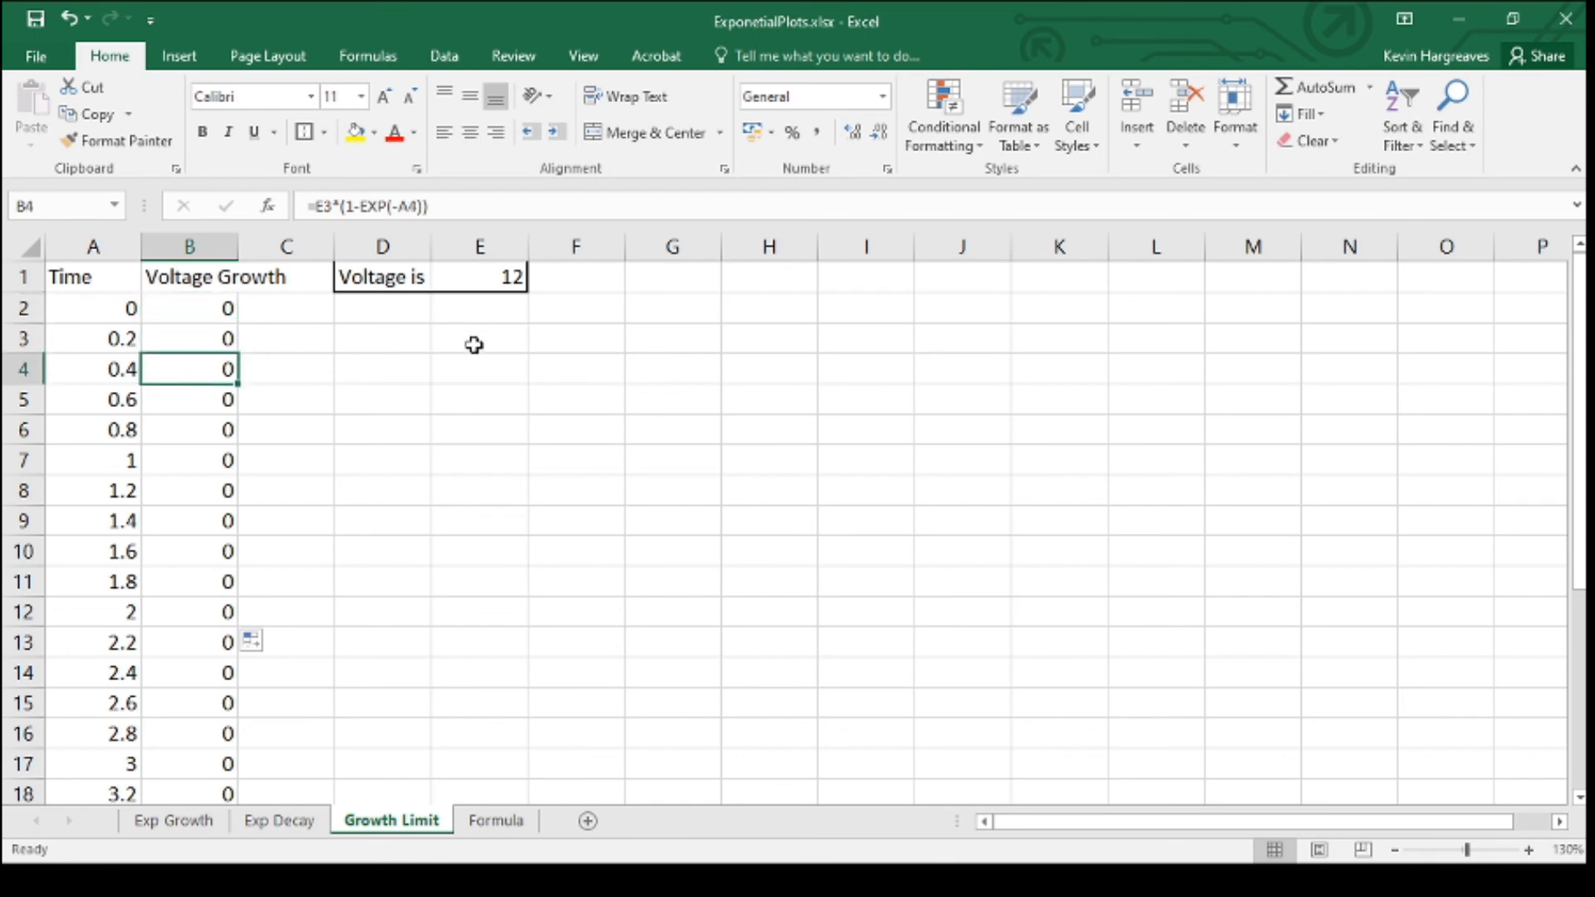
# - Lock the row of the supply voltage reference in the B2 formula, giving =E$1*(1-EXP(-A2))
pyautogui.click(200, 336)
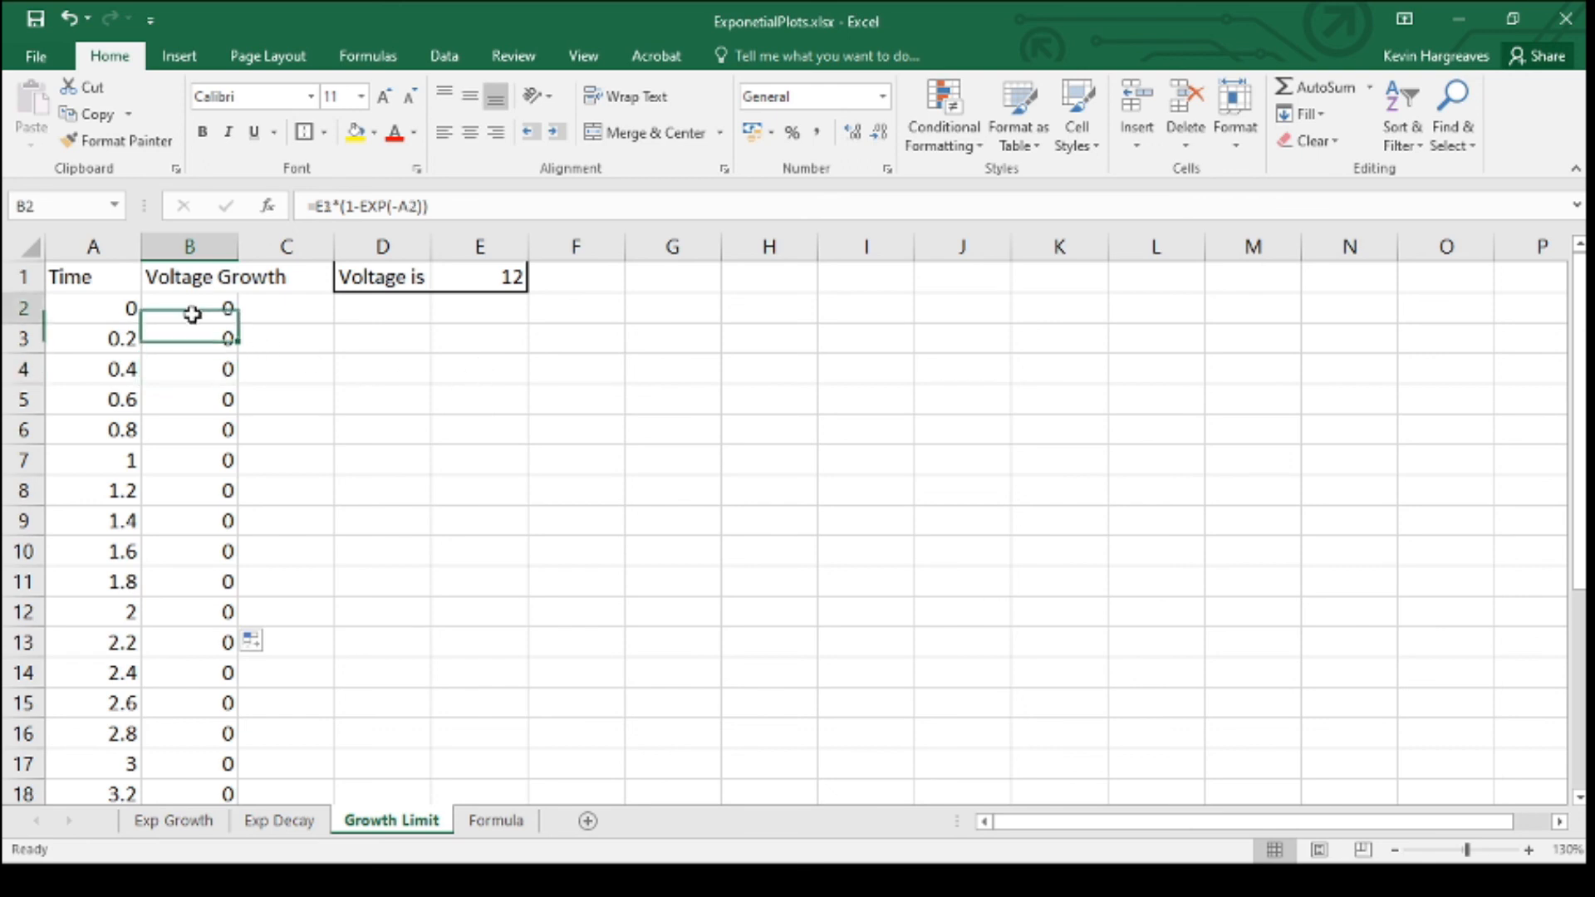
pyautogui.click(192, 314)
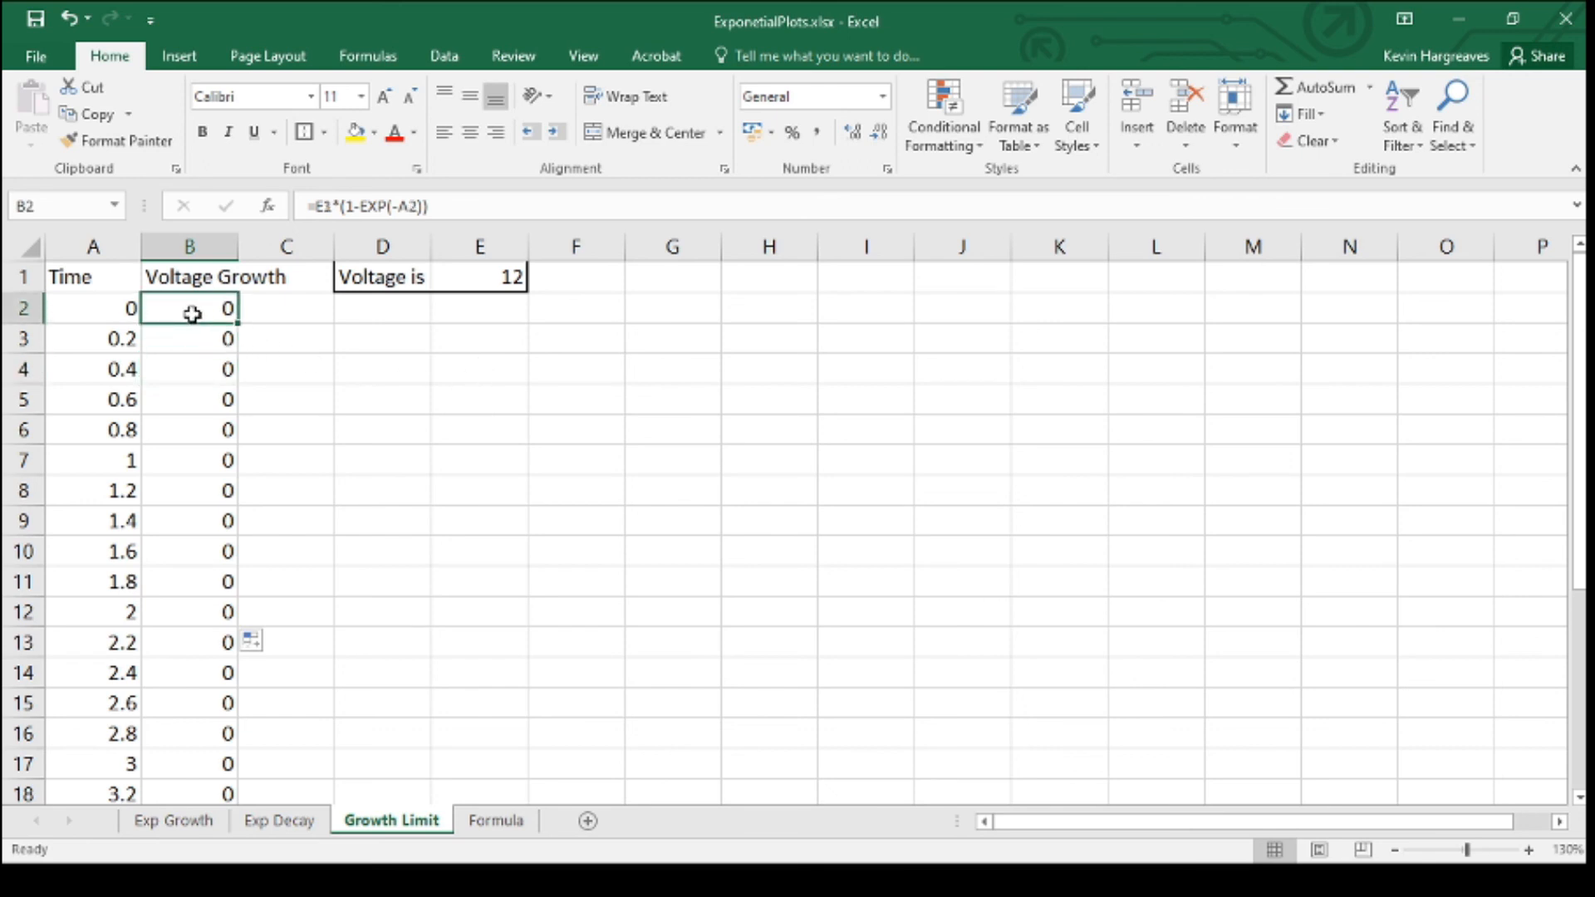
pyautogui.click(326, 207)
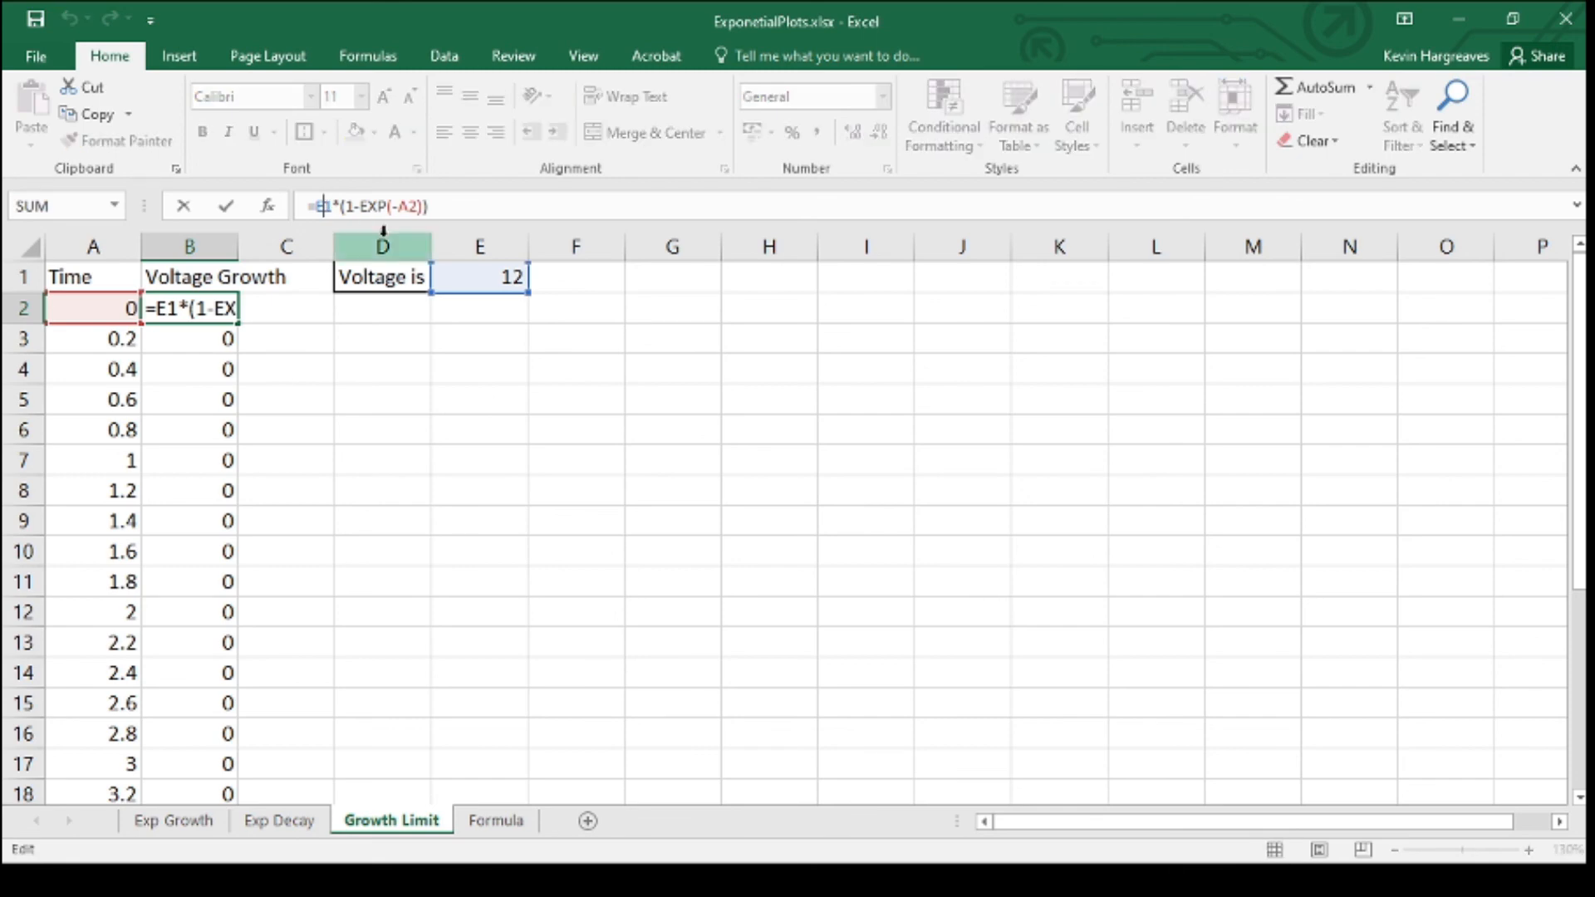
pyautogui.write('$')
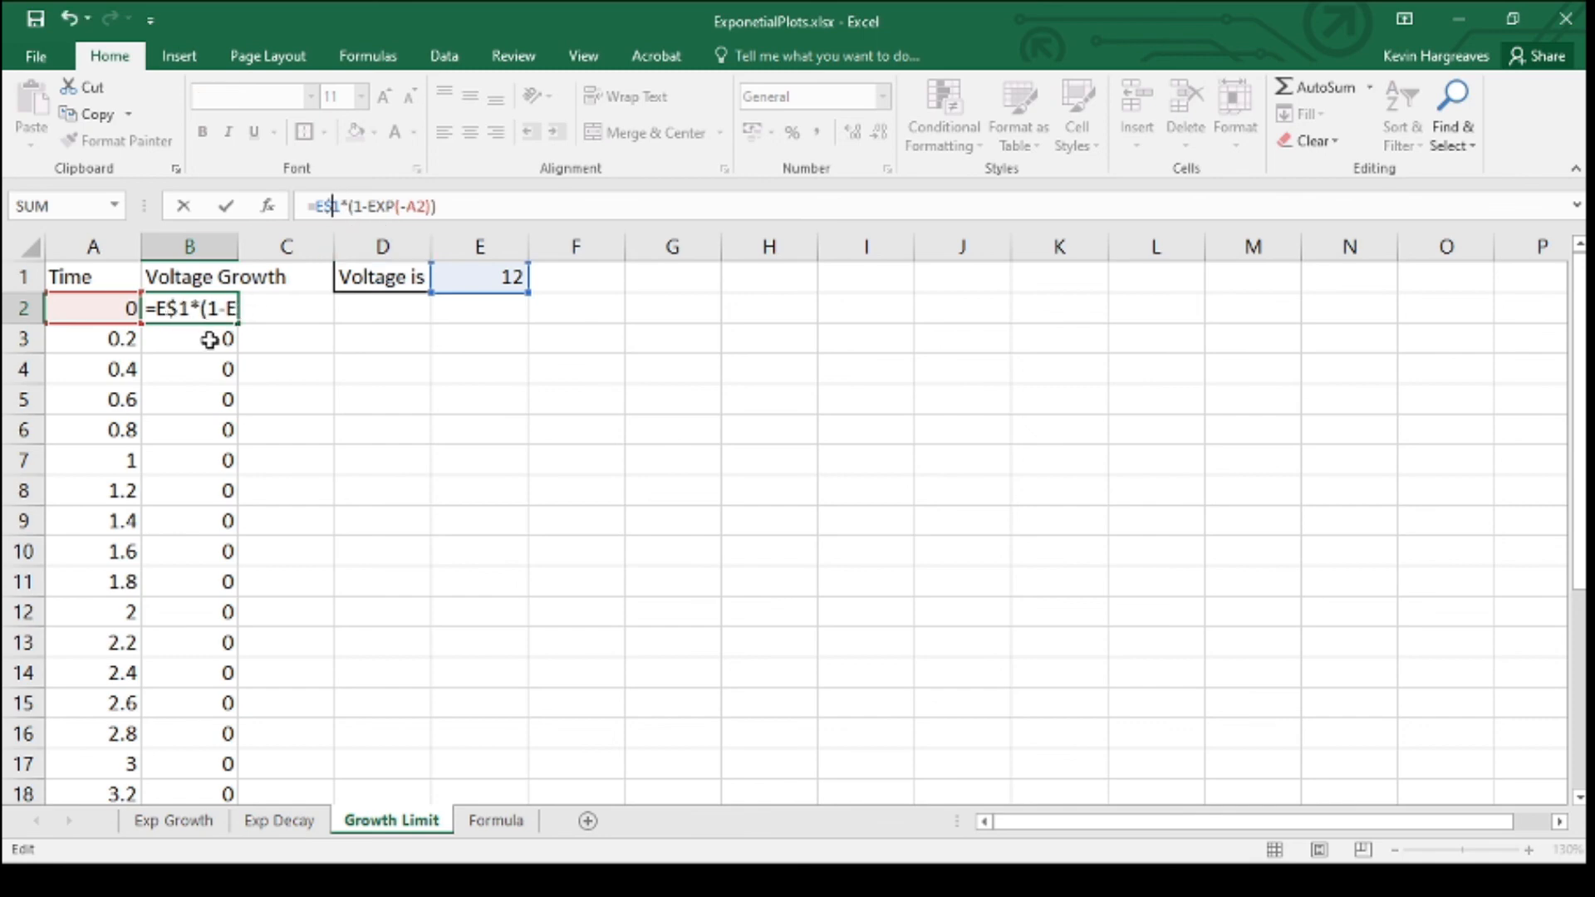
pyautogui.press('Return')
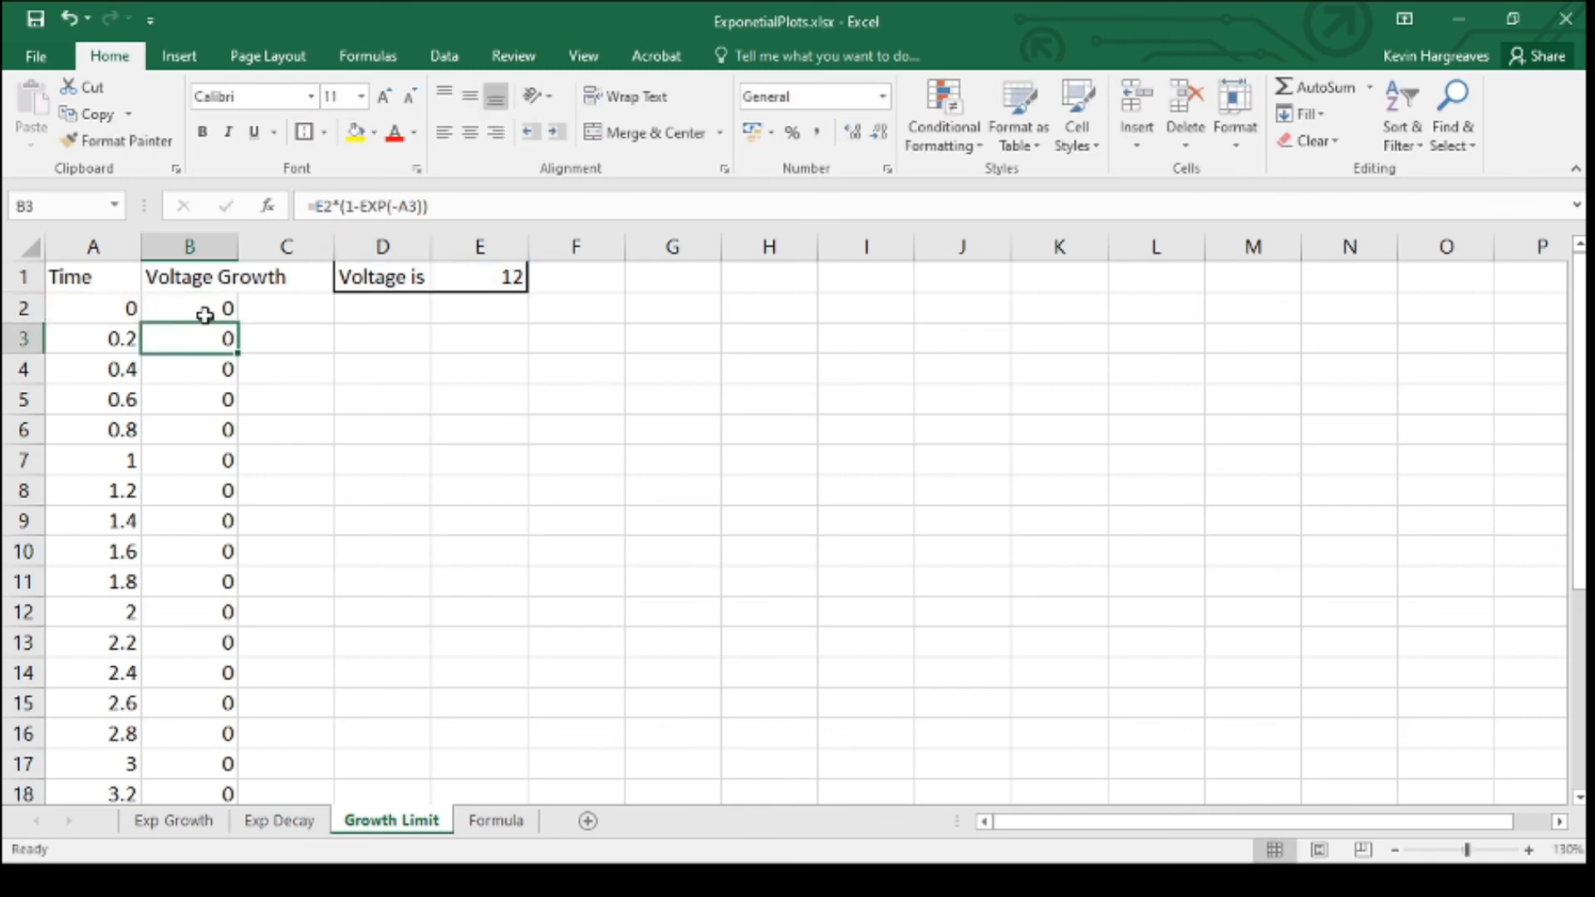
# - Fill the row-locked Voltage Growth formula from B2 down to B27 and review the calculated values
pyautogui.click(209, 310)
pyautogui.moveTo(240, 323); pyautogui.dragTo(233, 748)
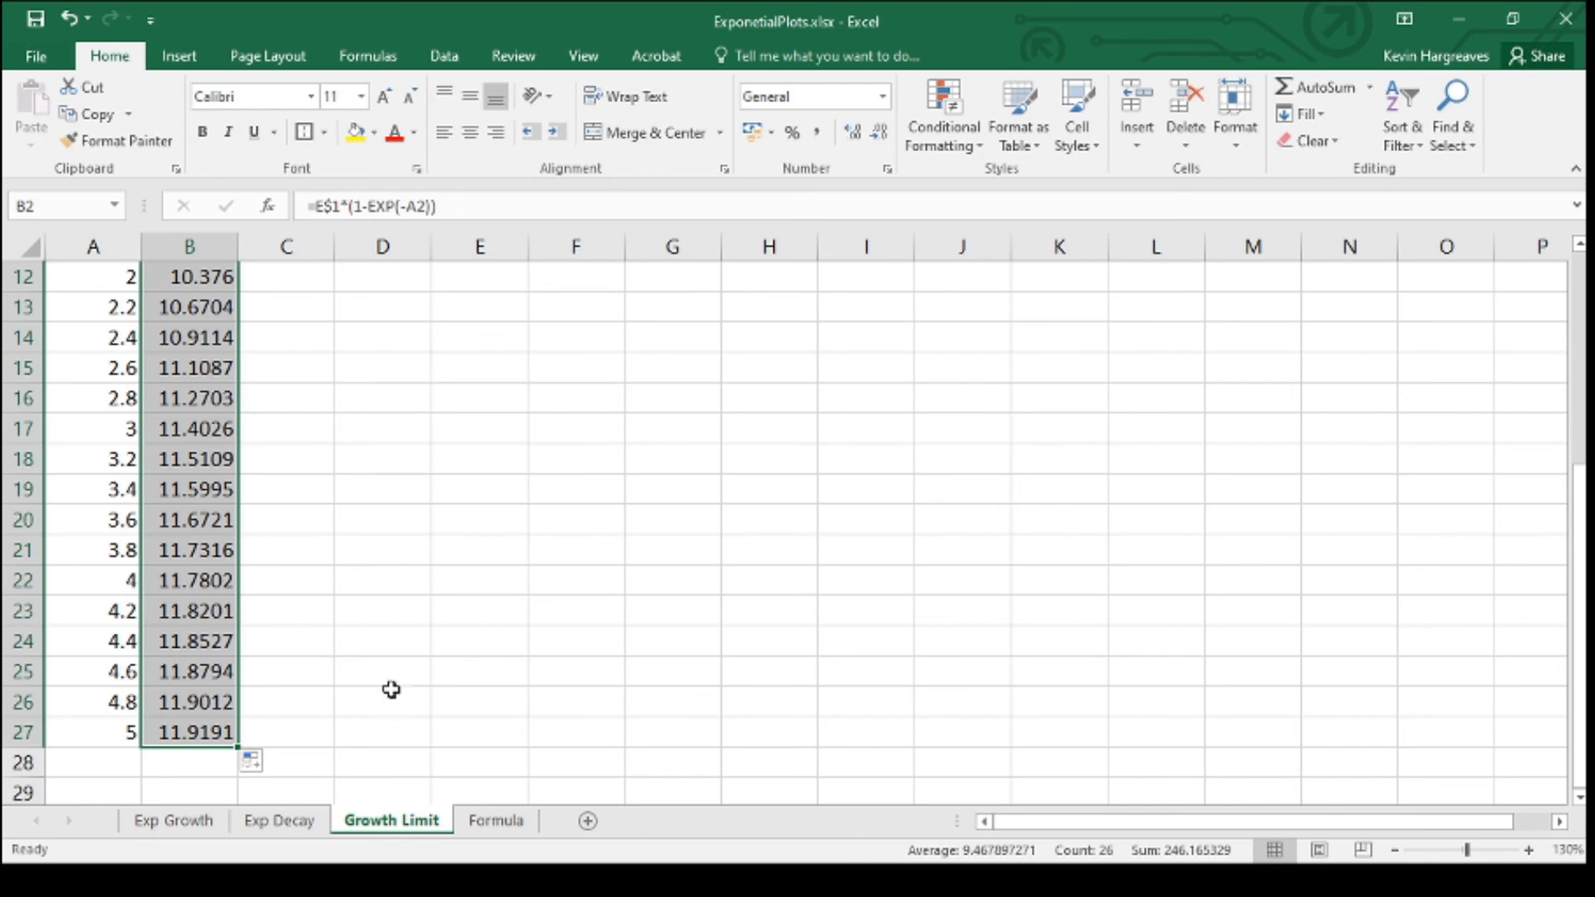
pyautogui.scroll(1, 392, 687)
pyautogui.scroll(3, 393, 685)
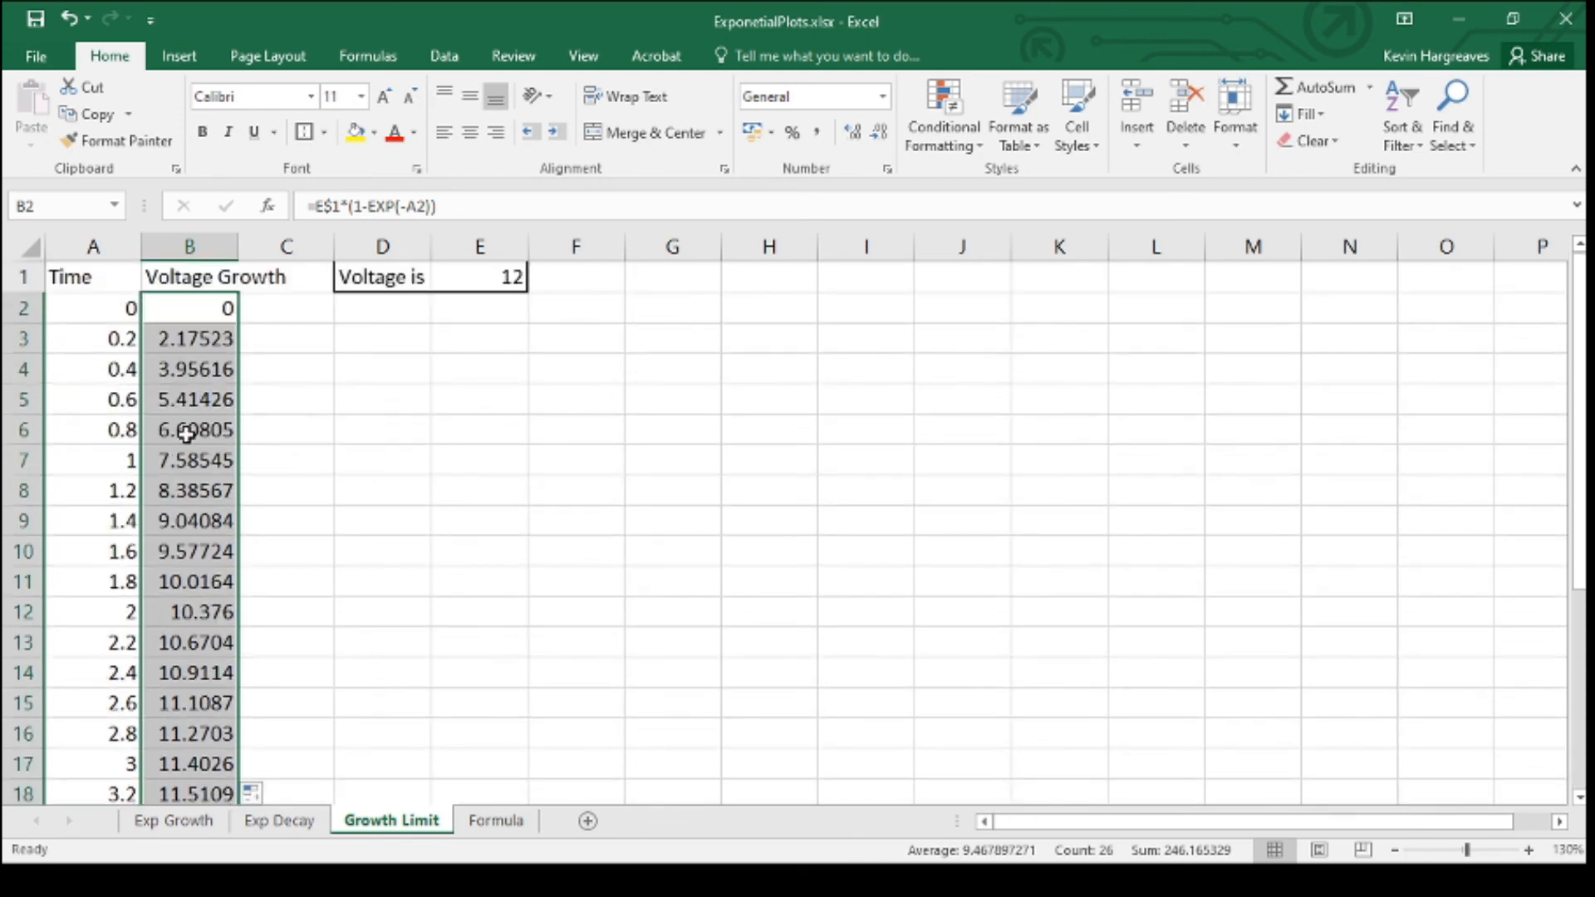
pyautogui.scroll(-1, 188, 331)
pyautogui.scroll(-6, 188, 331)
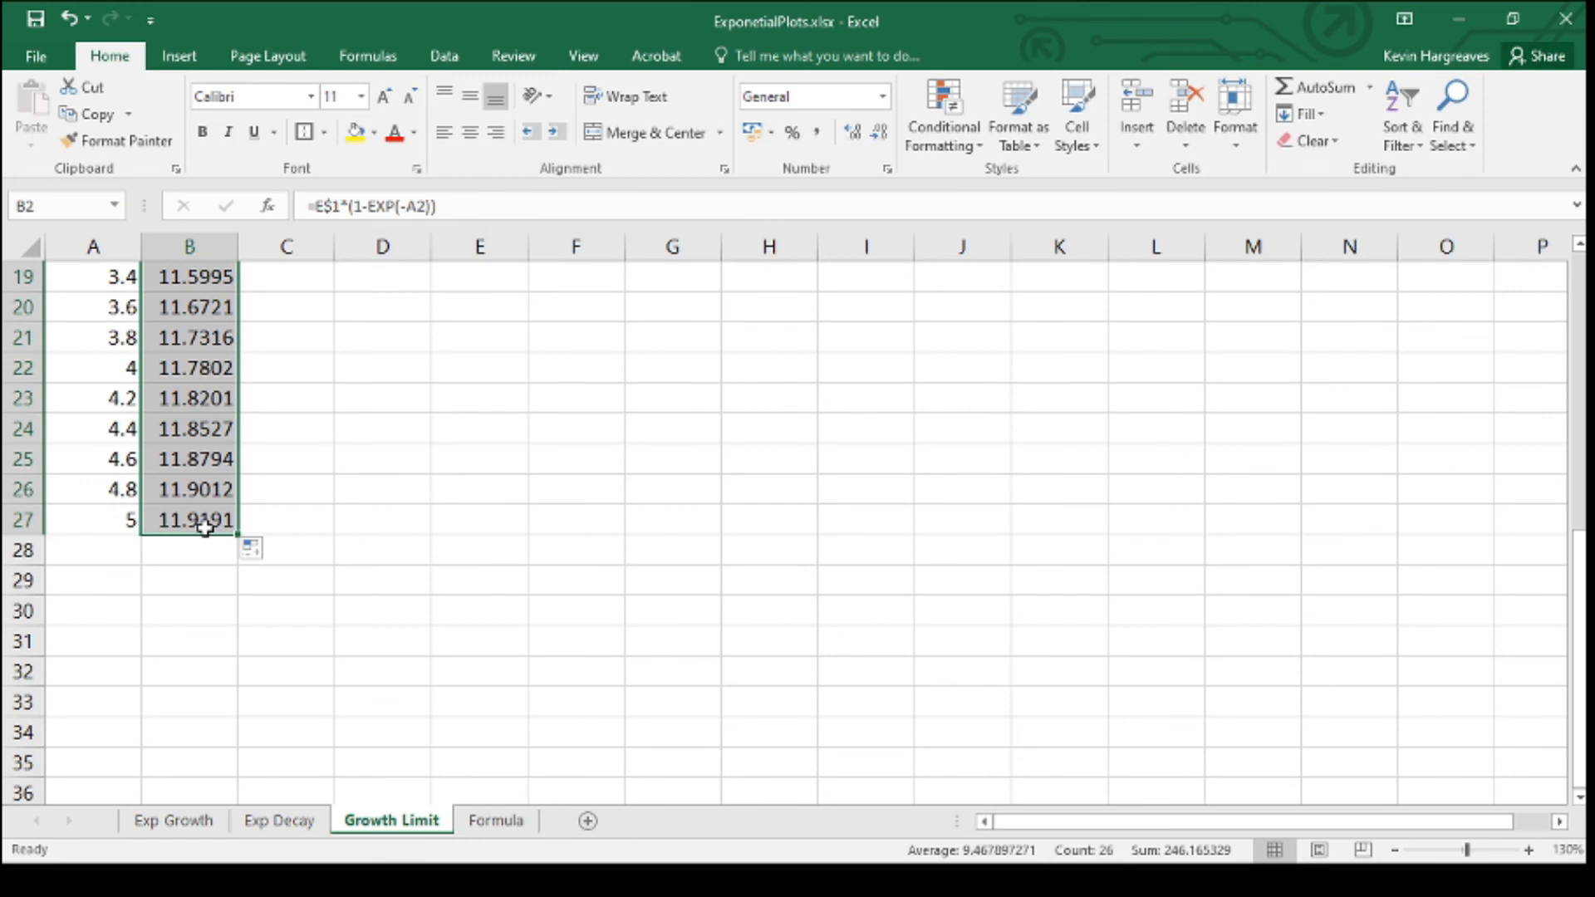
pyautogui.scroll(6, 205, 526)
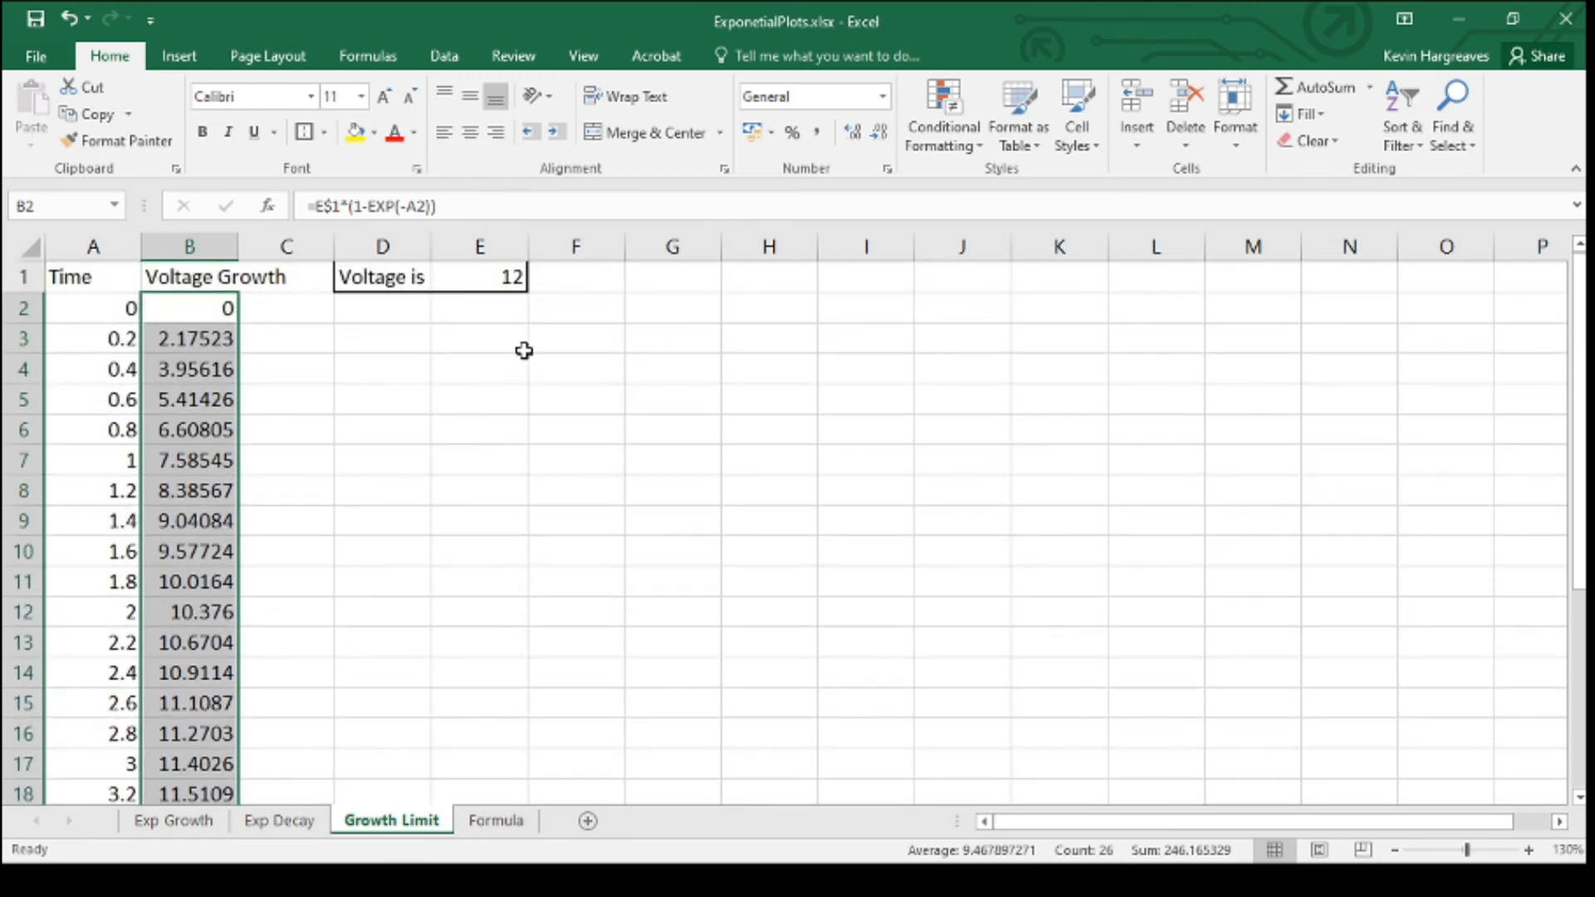
# - Set the supply voltage in E1 to 24 and review the Voltage Growth values down to row 27
pyautogui.click(477, 274)
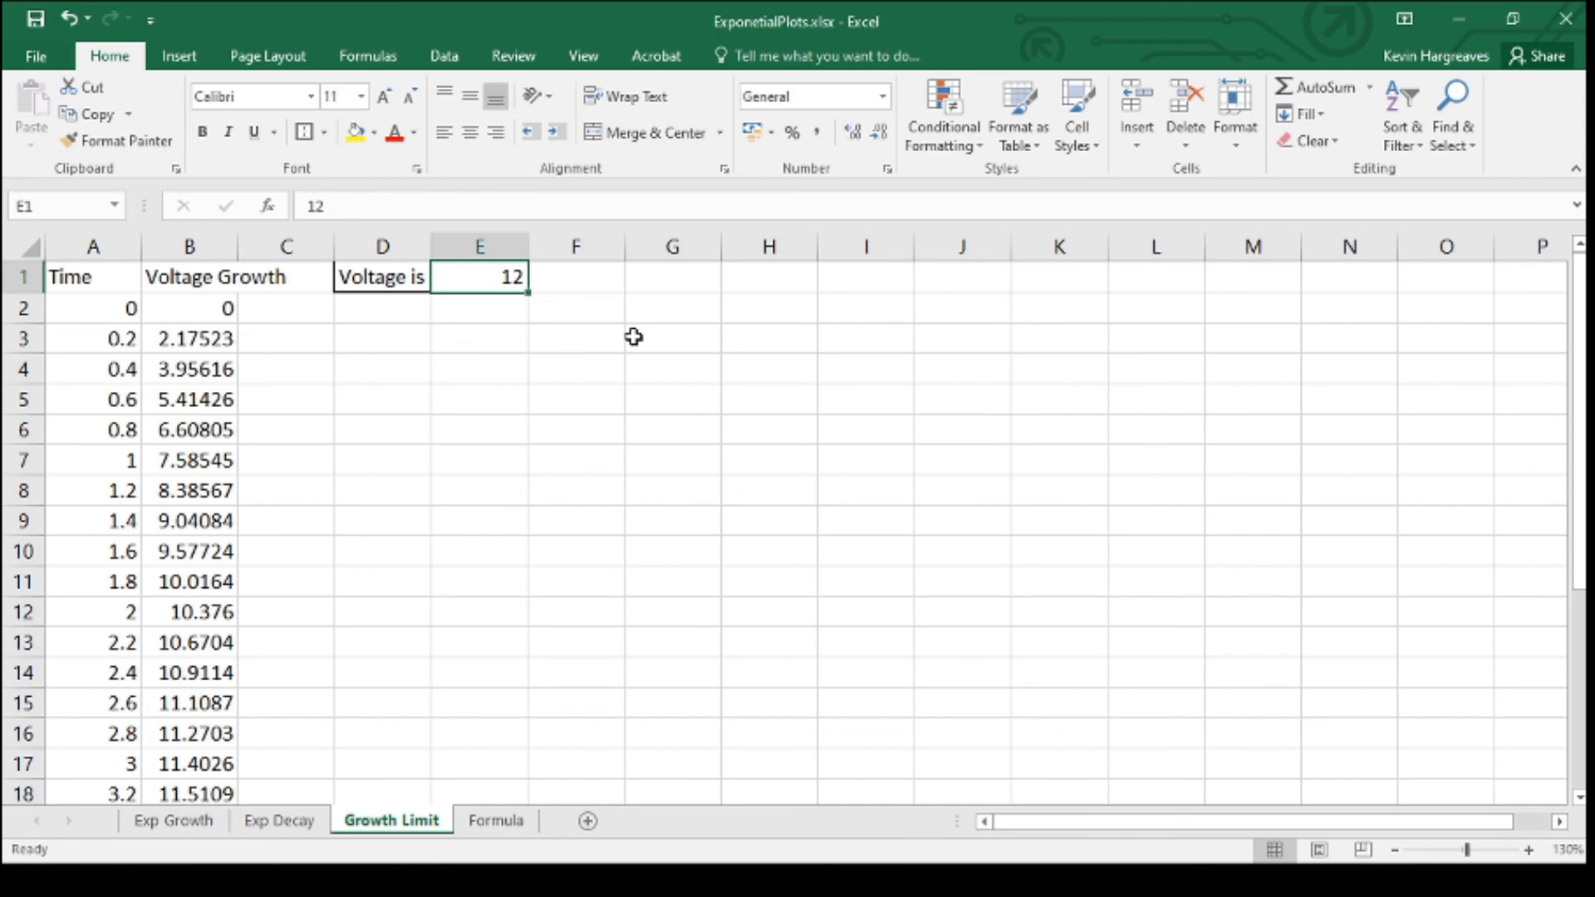
pyautogui.write('24')
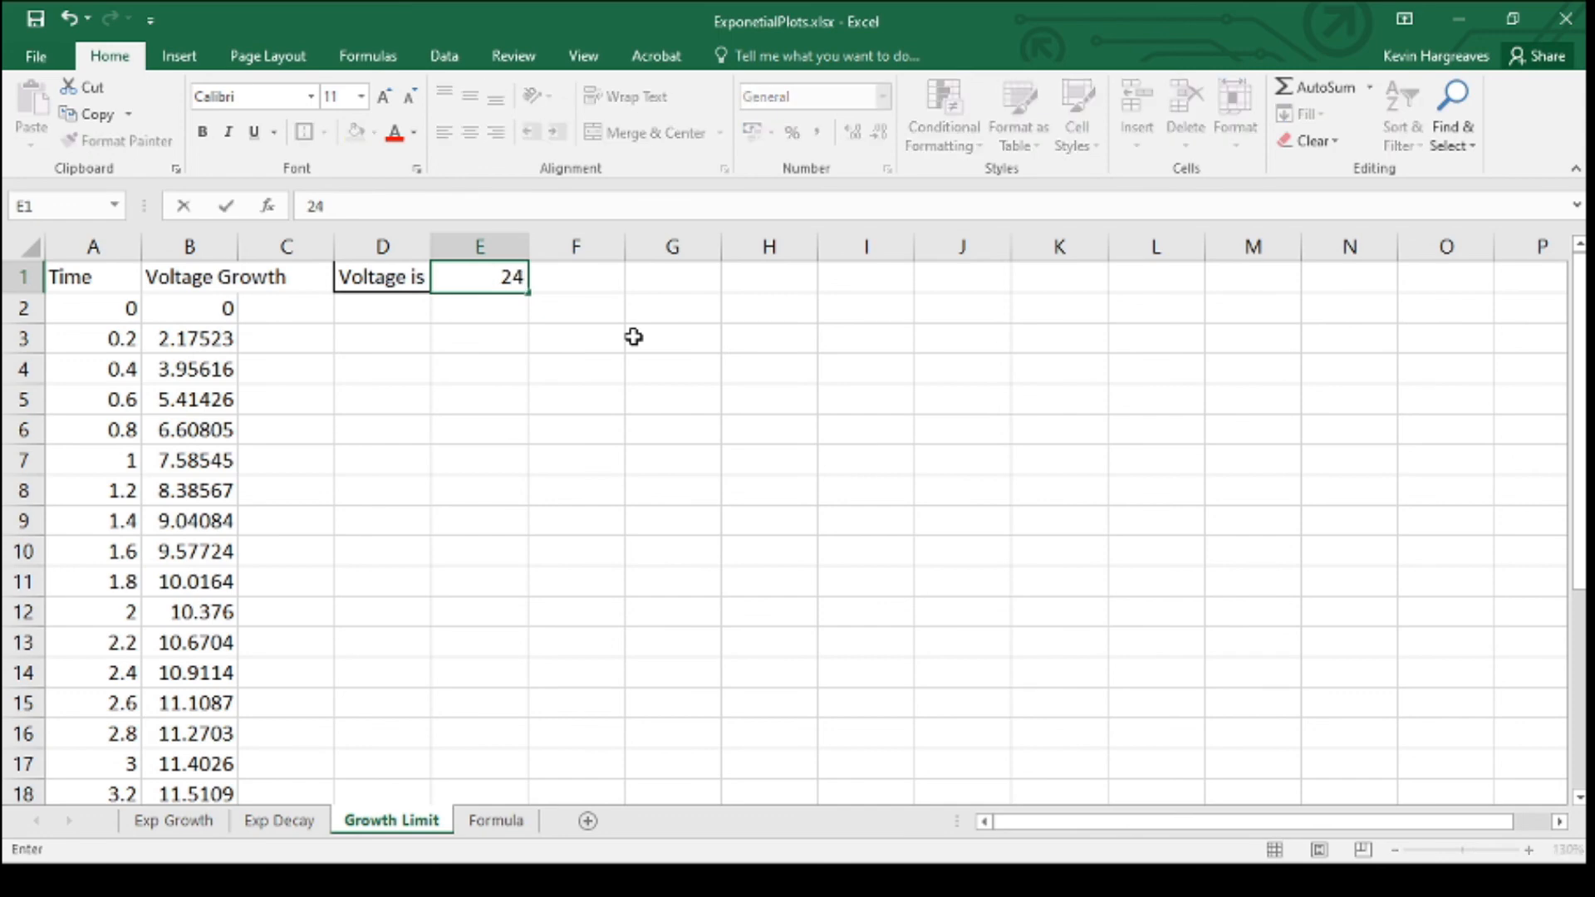
pyautogui.press('Return')
pyautogui.scroll(-4, 360, 466)
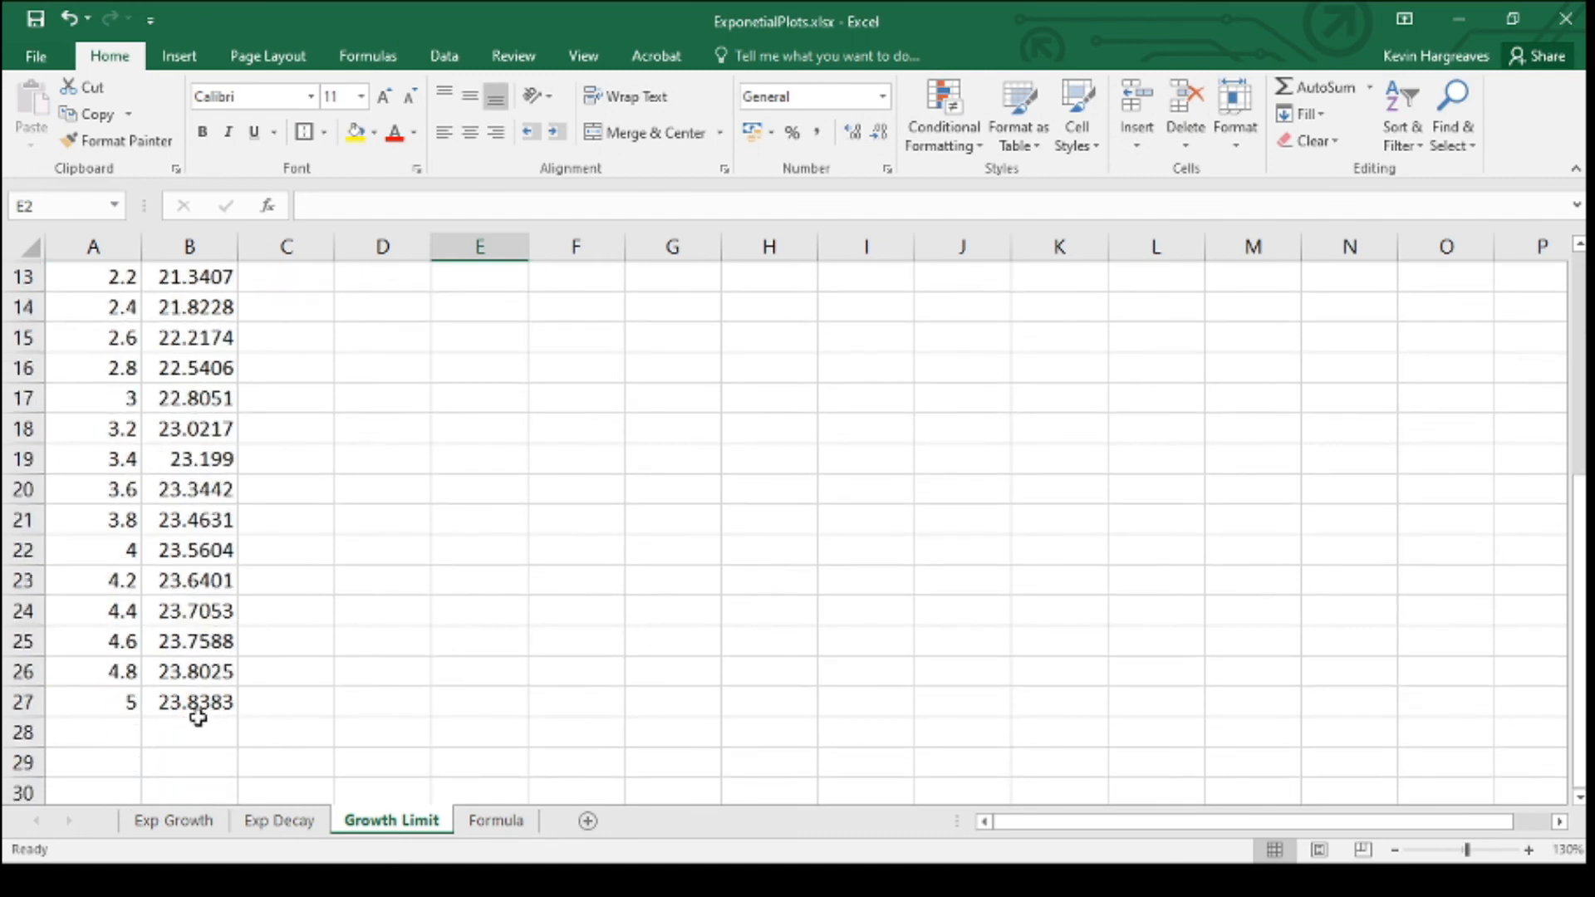
pyautogui.scroll(4, 363, 608)
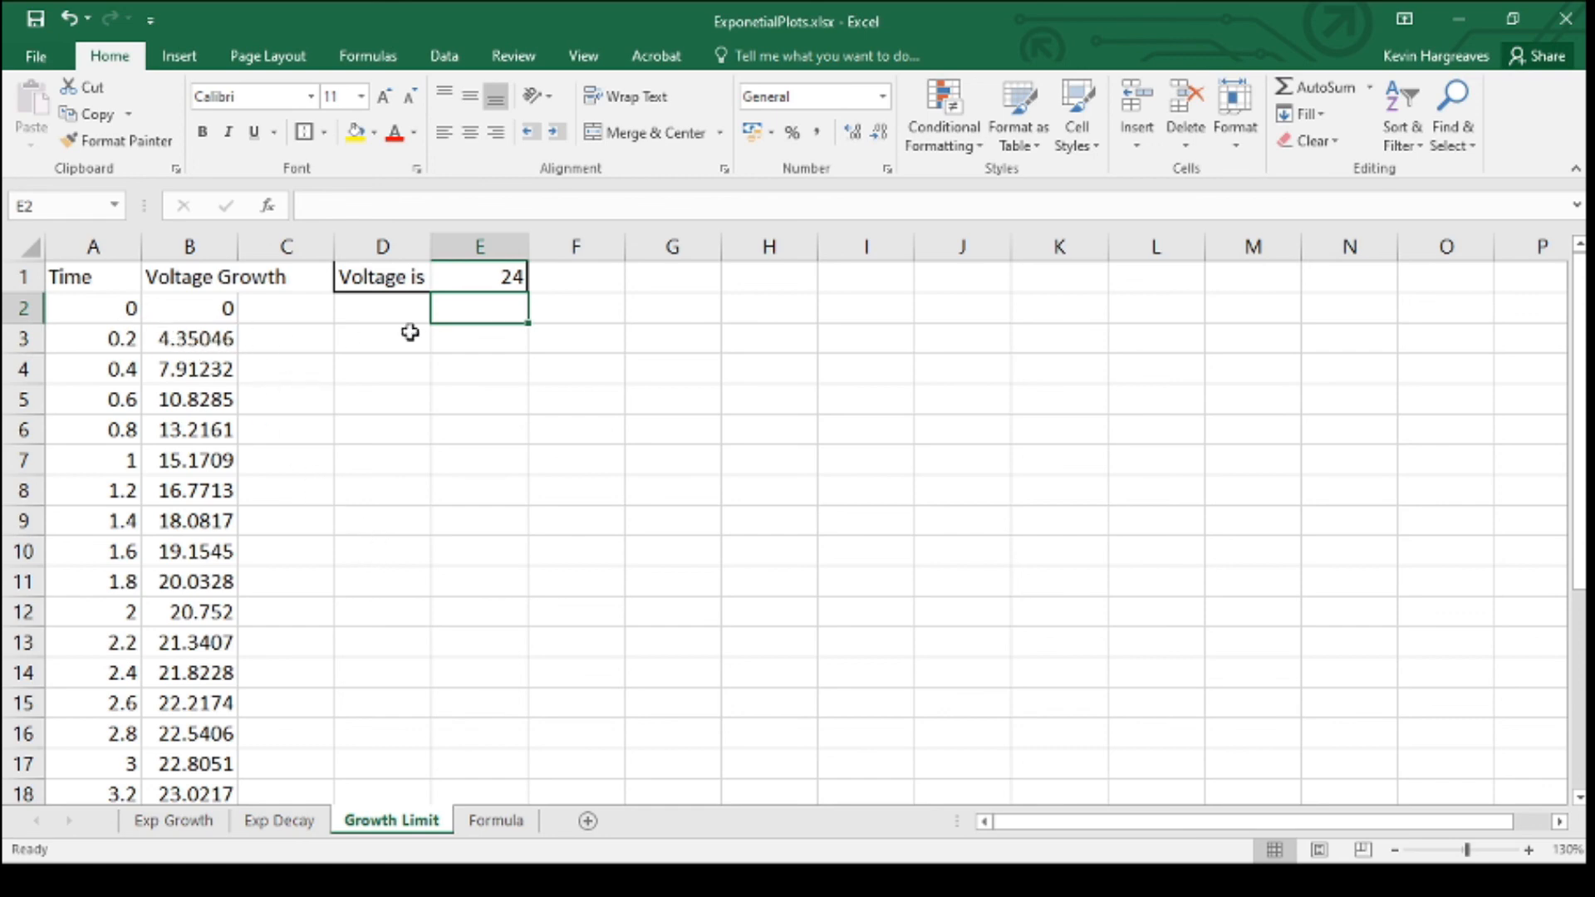
pyautogui.click(480, 279)
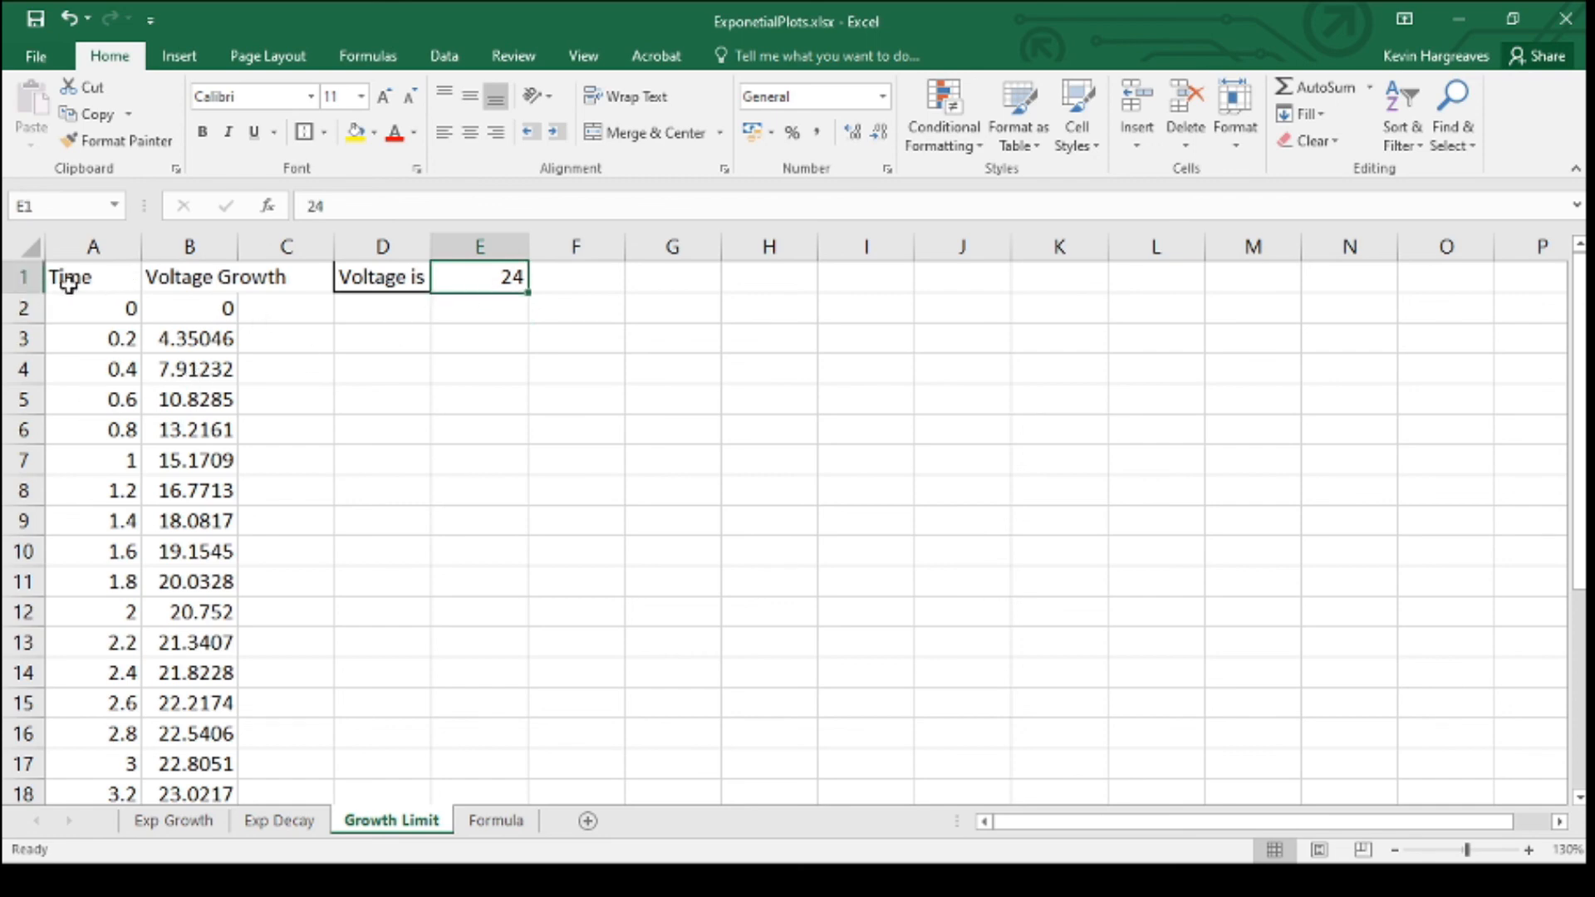
# - Insert a scatter chart with smooth lines and markers from the Time and Voltage Growth data in A1:B27
pyautogui.moveTo(66, 283); pyautogui.dragTo(177, 727)
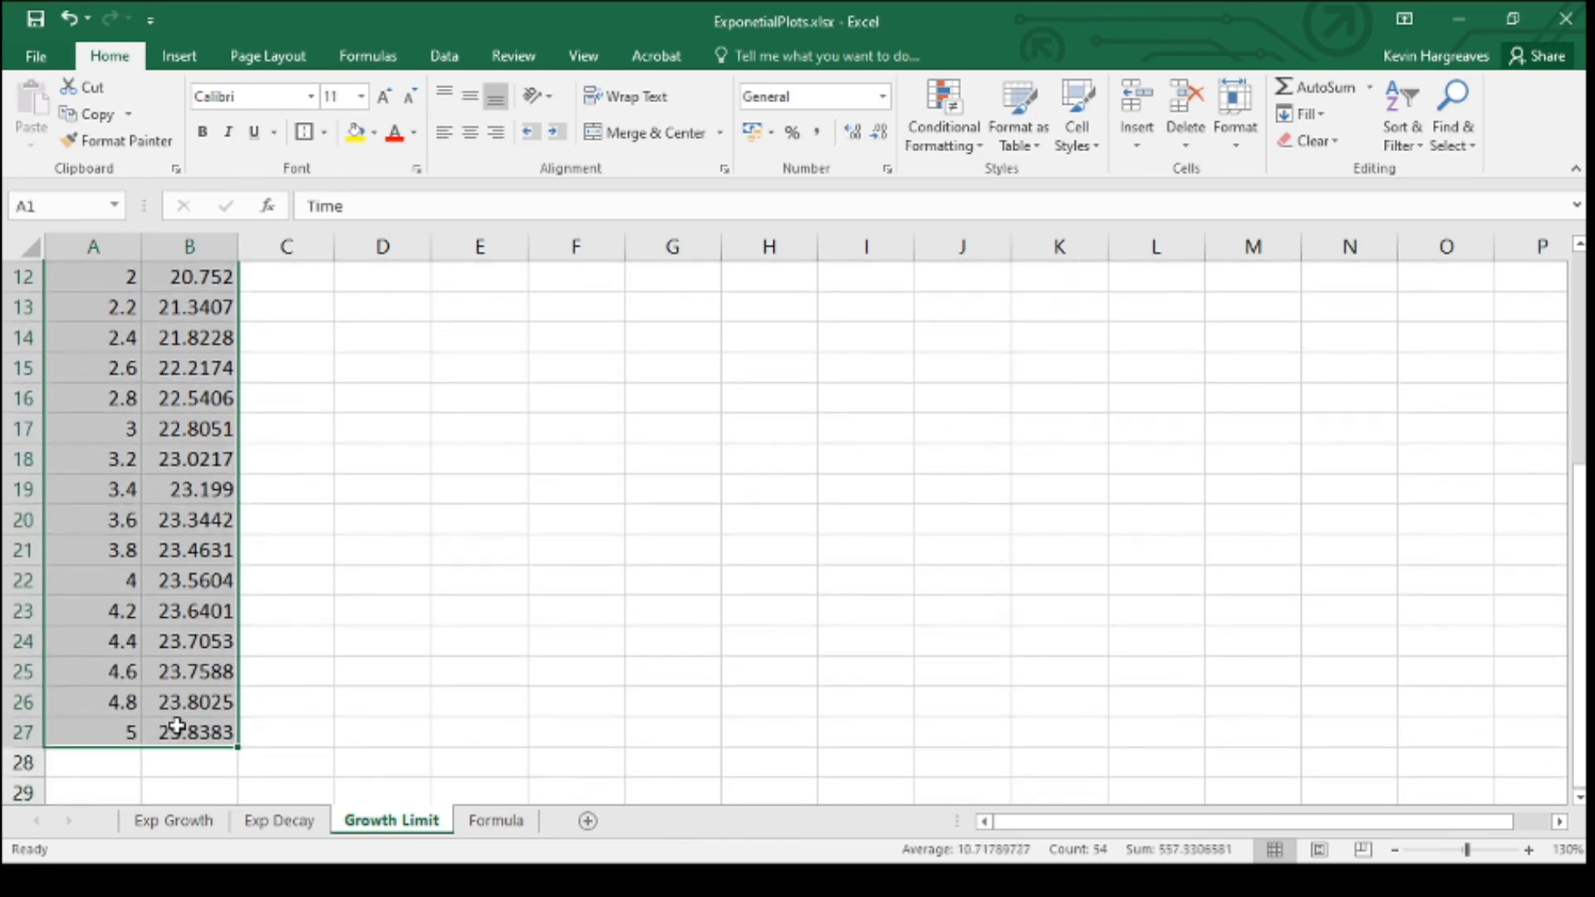
pyautogui.scroll(4, 381, 723)
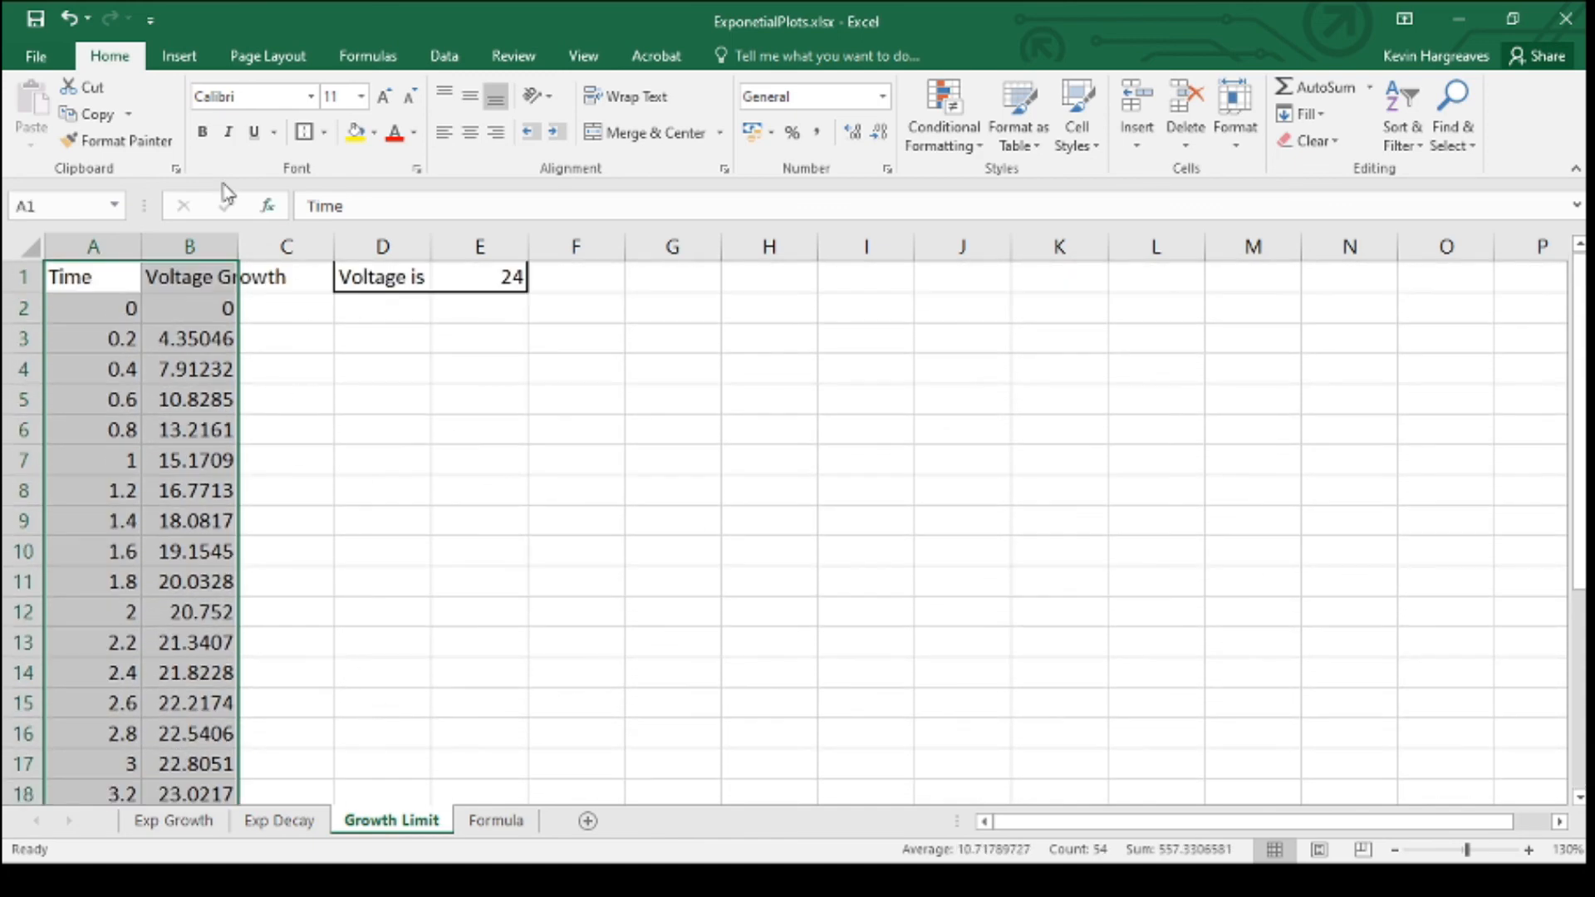
pyautogui.click(178, 55)
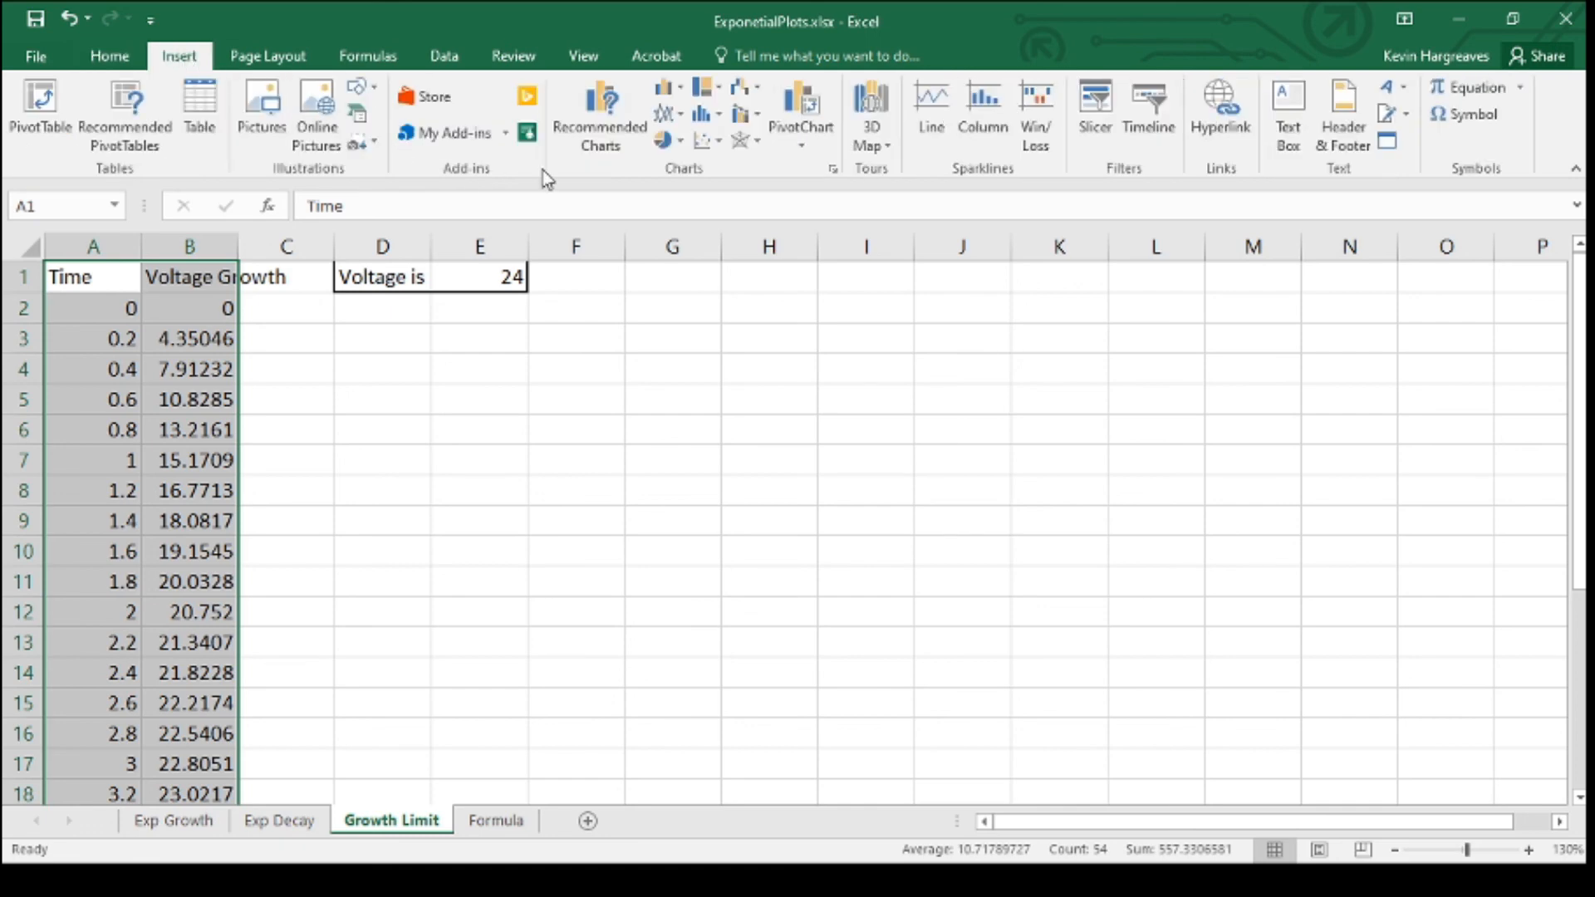
pyautogui.click(739, 140)
pyautogui.click(731, 203)
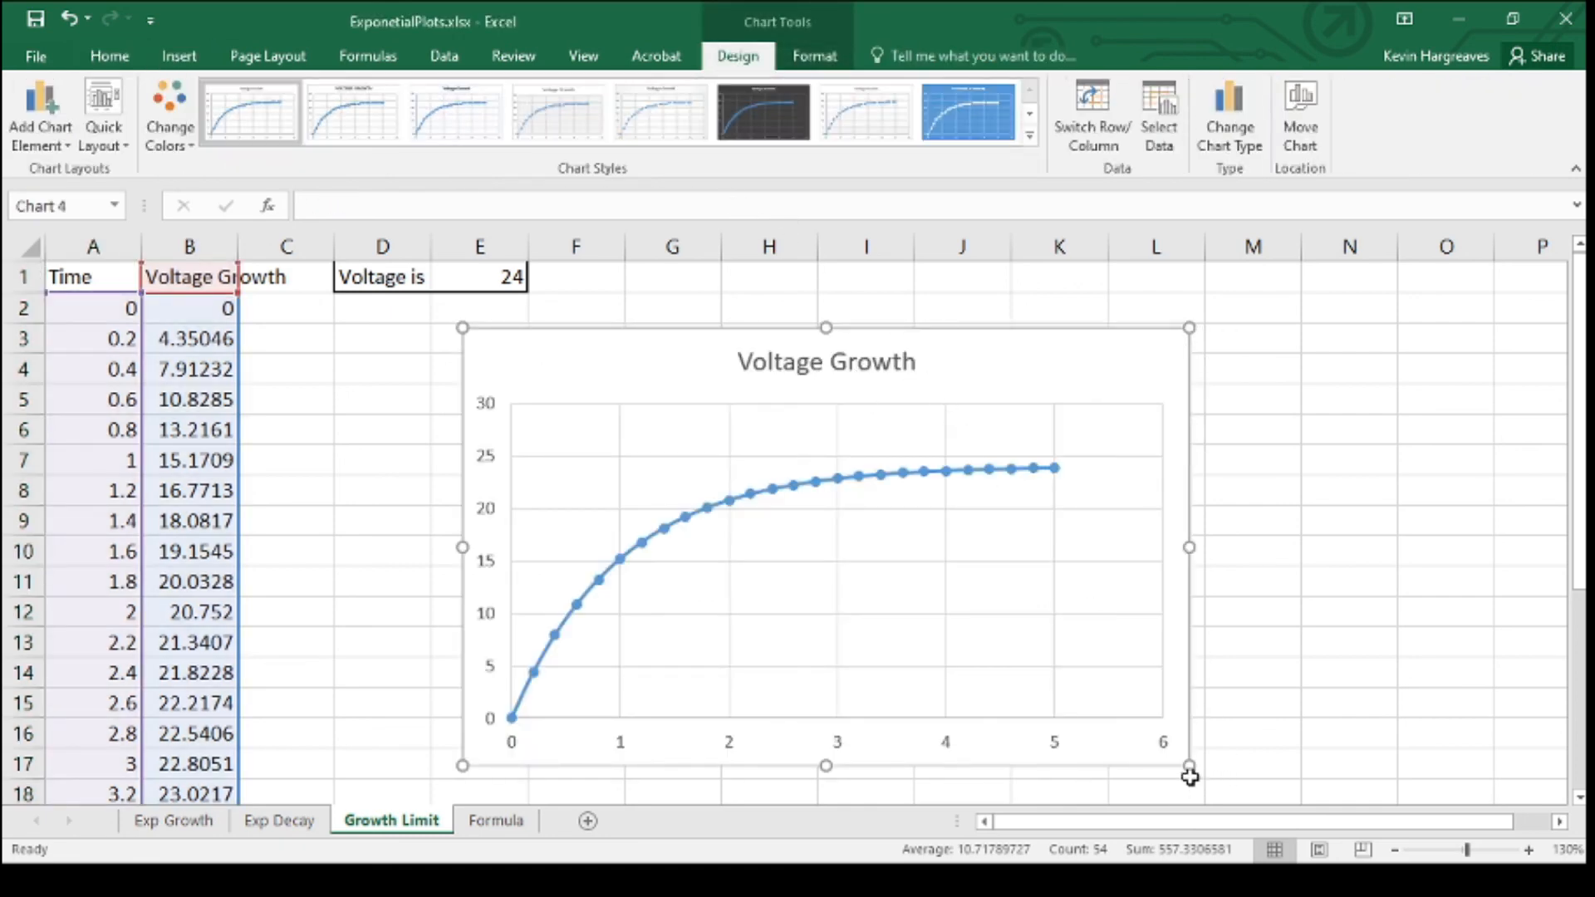
# - Enlarge the Voltage Growth chart to span about columns D to M beneath the supply voltage cells, and deselect it
pyautogui.moveTo(463, 329); pyautogui.dragTo(354, 314)
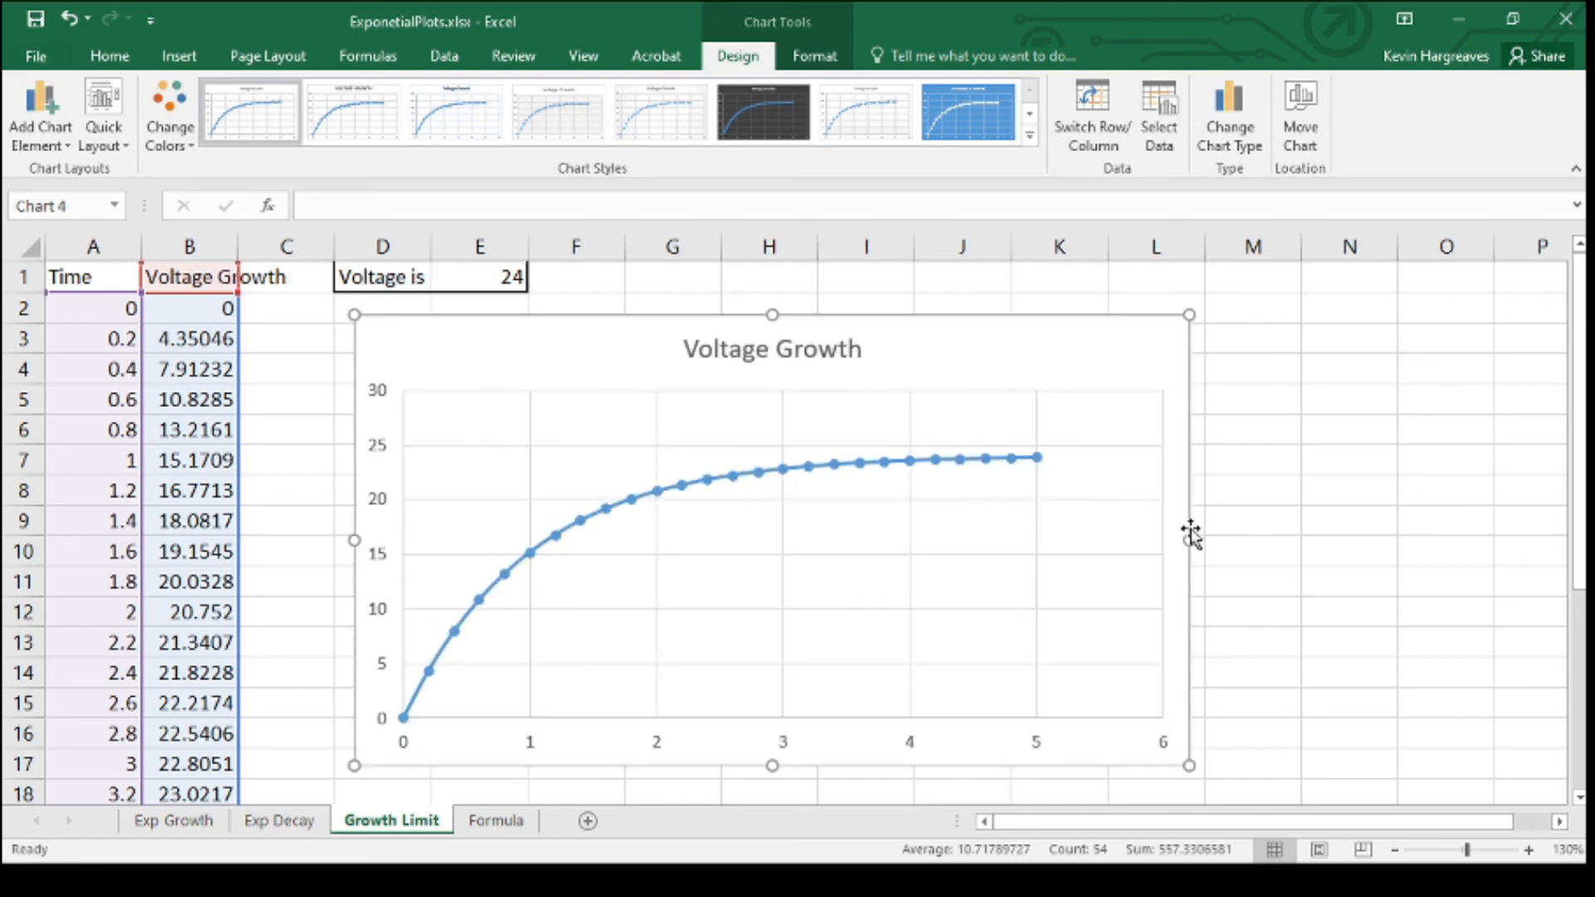
pyautogui.moveTo(1188, 538); pyautogui.dragTo(1314, 540)
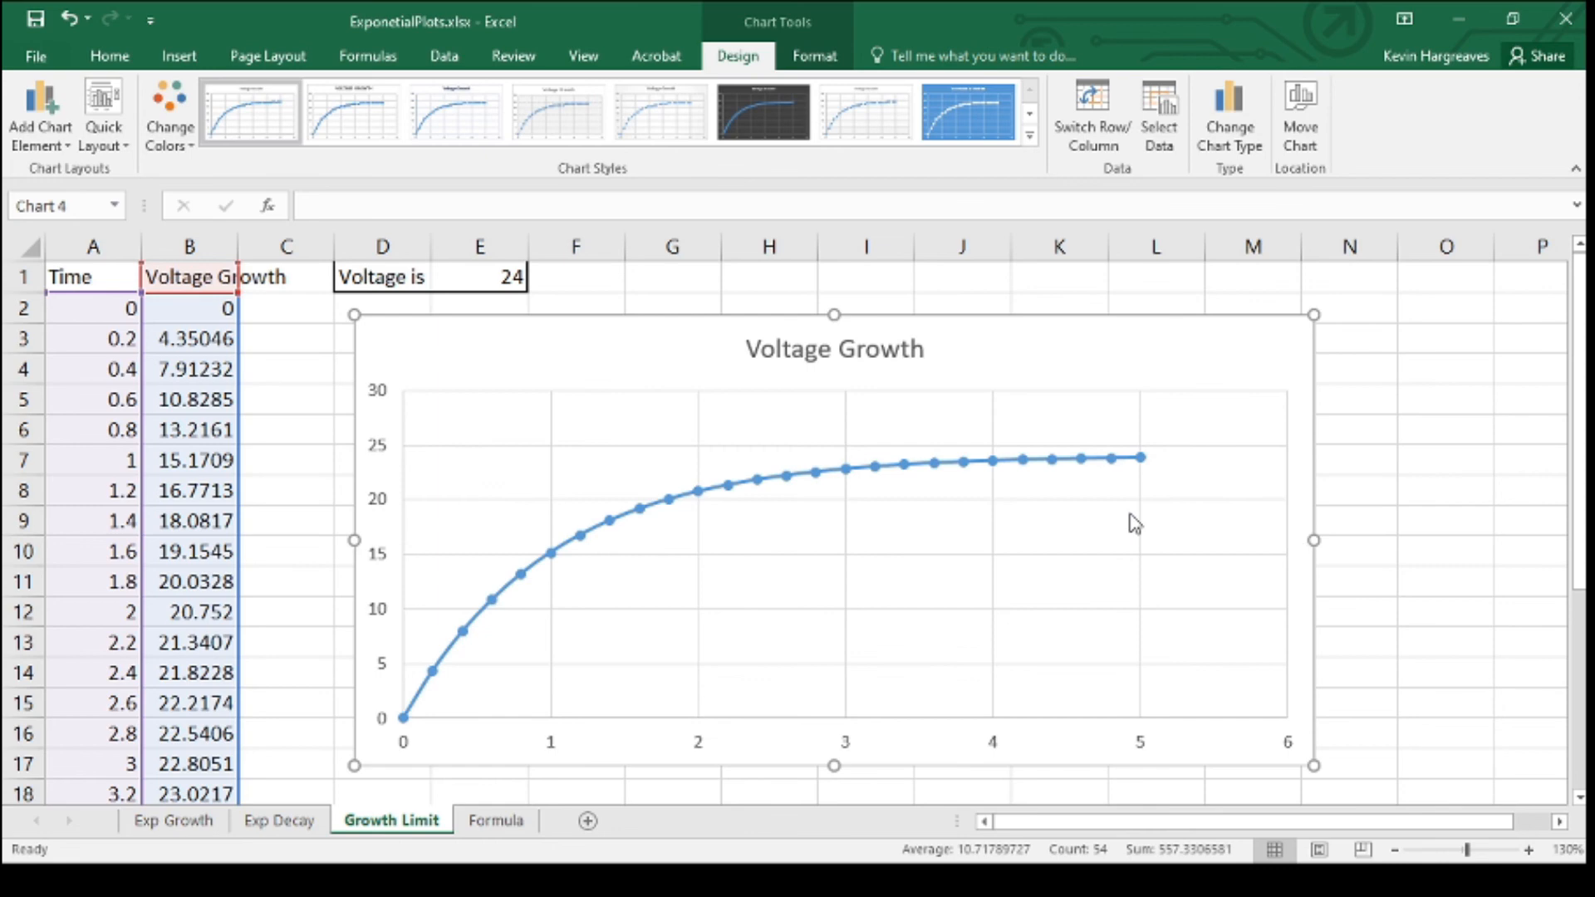
pyautogui.click(1541, 541)
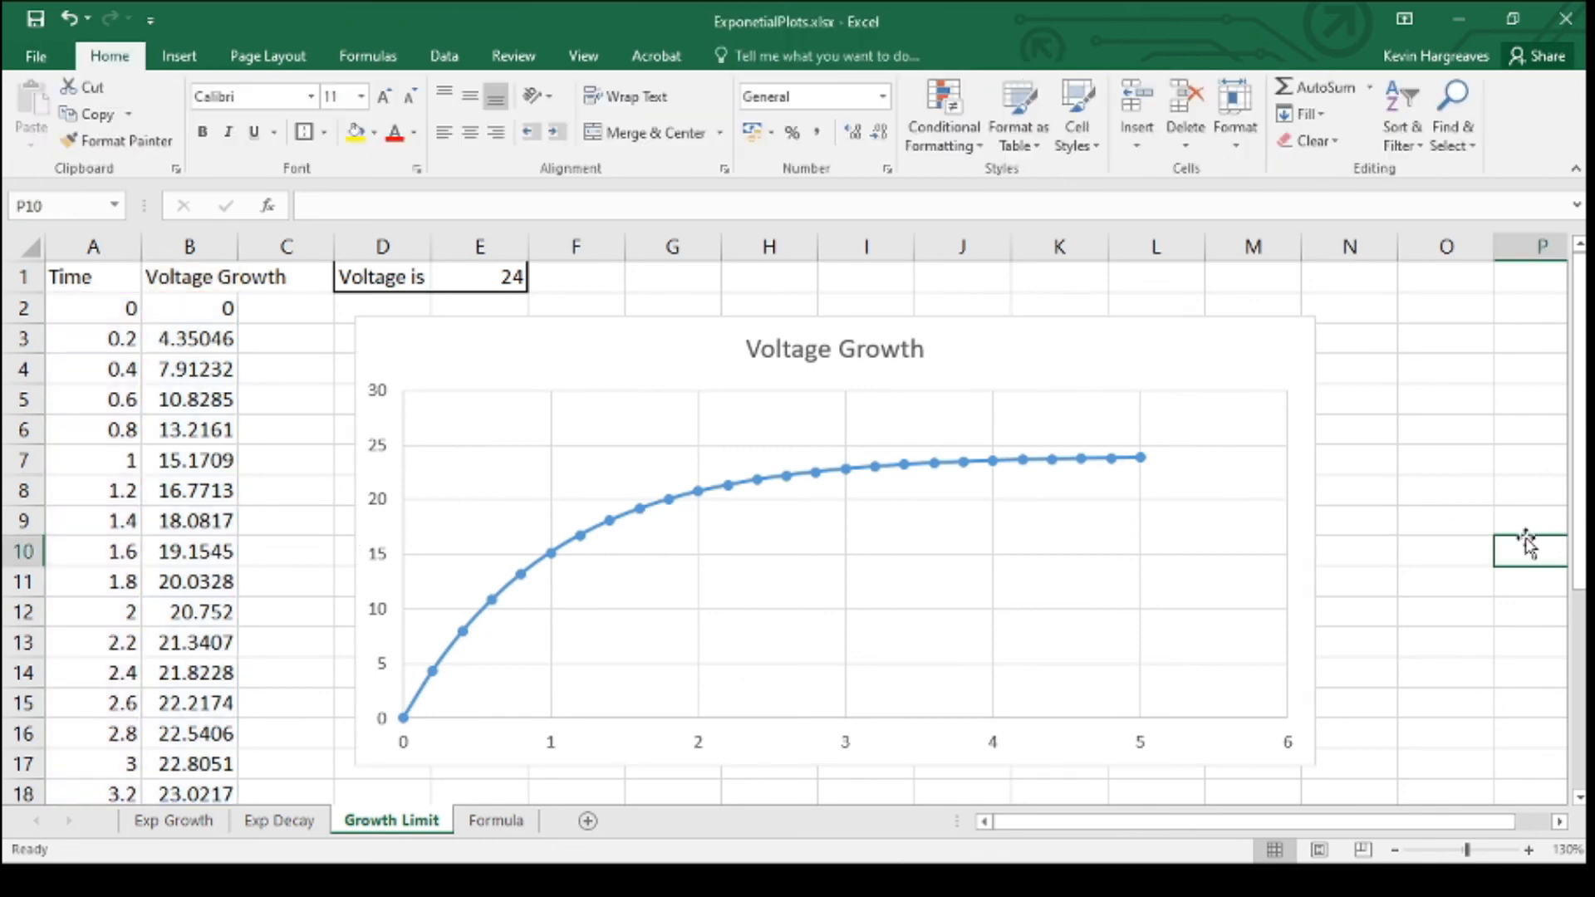
# - Set the supply voltage in E1 to 12 to update the Voltage Growth table and chart
pyautogui.click(514, 280)
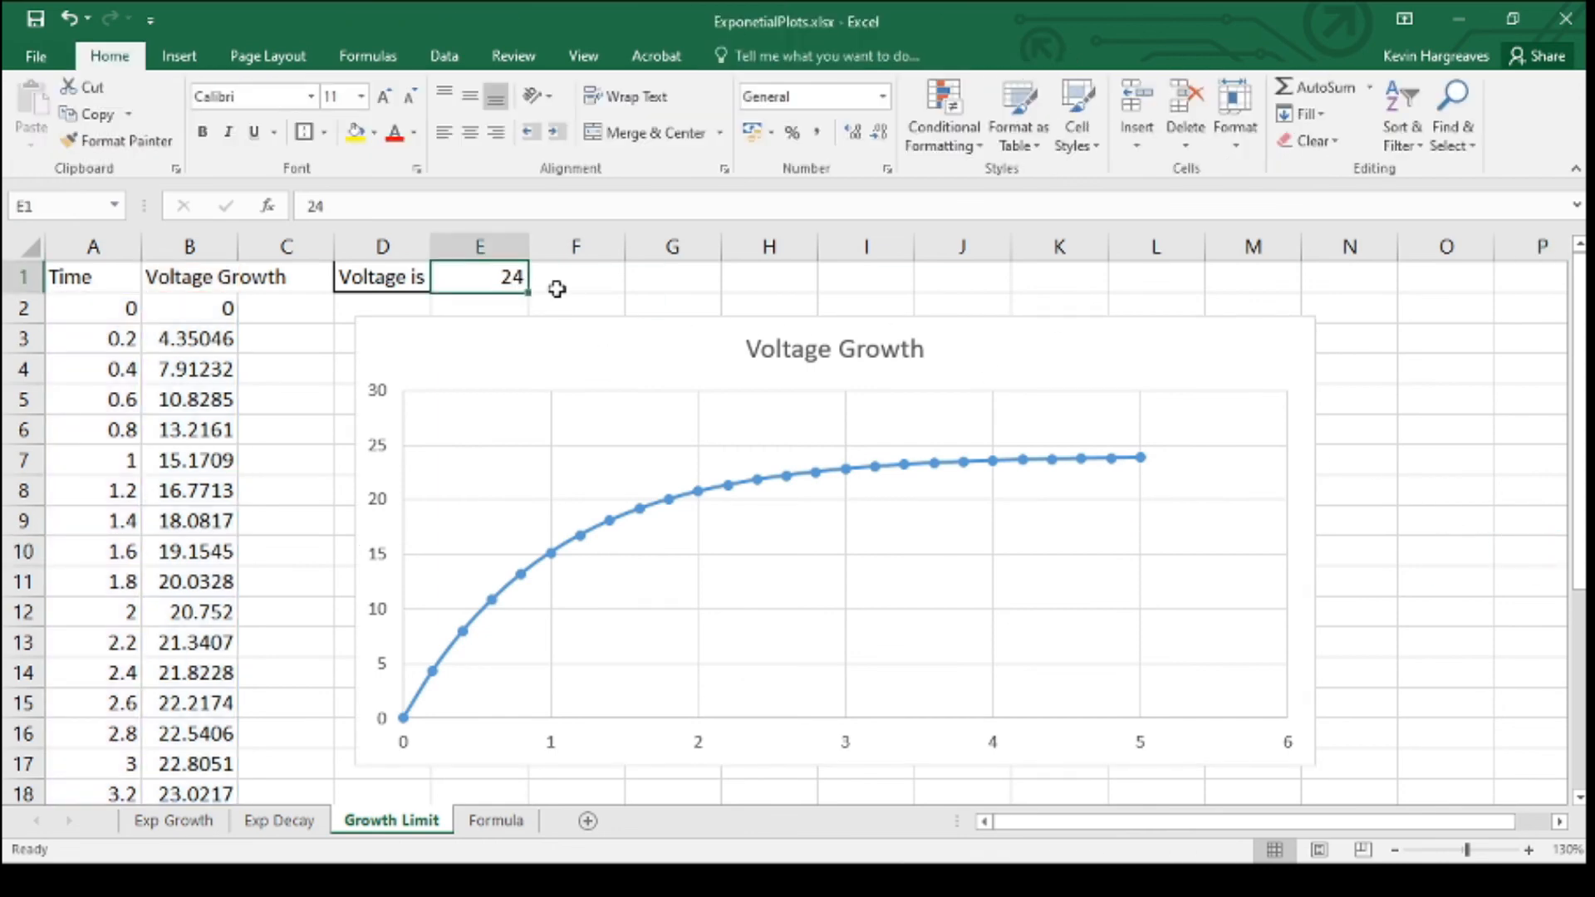
pyautogui.write('1')
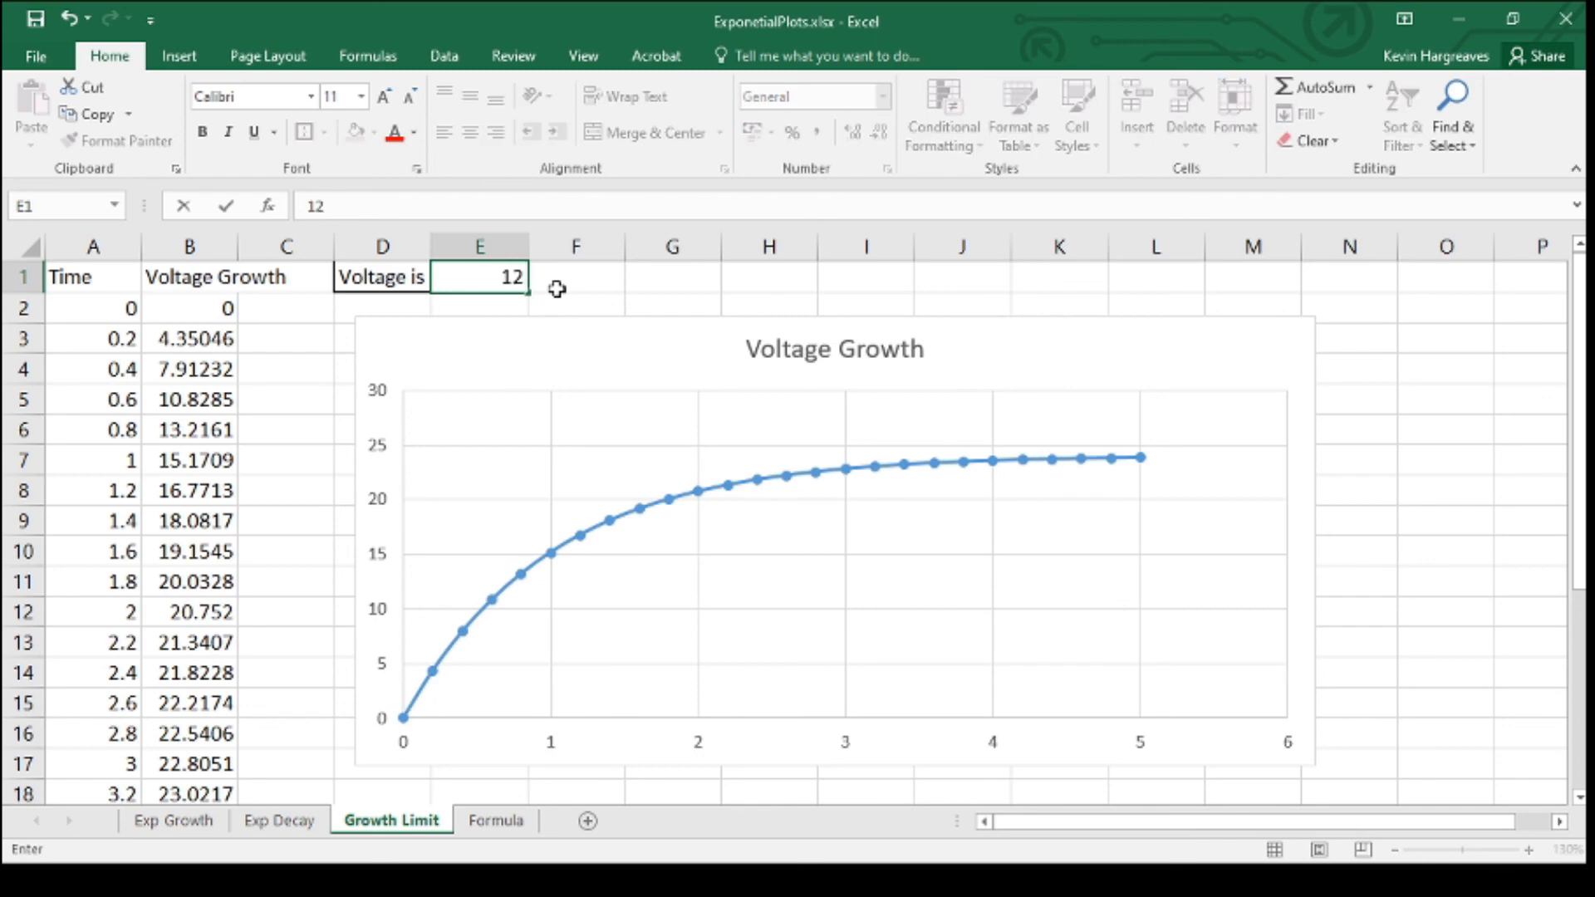
pyautogui.press('Return')
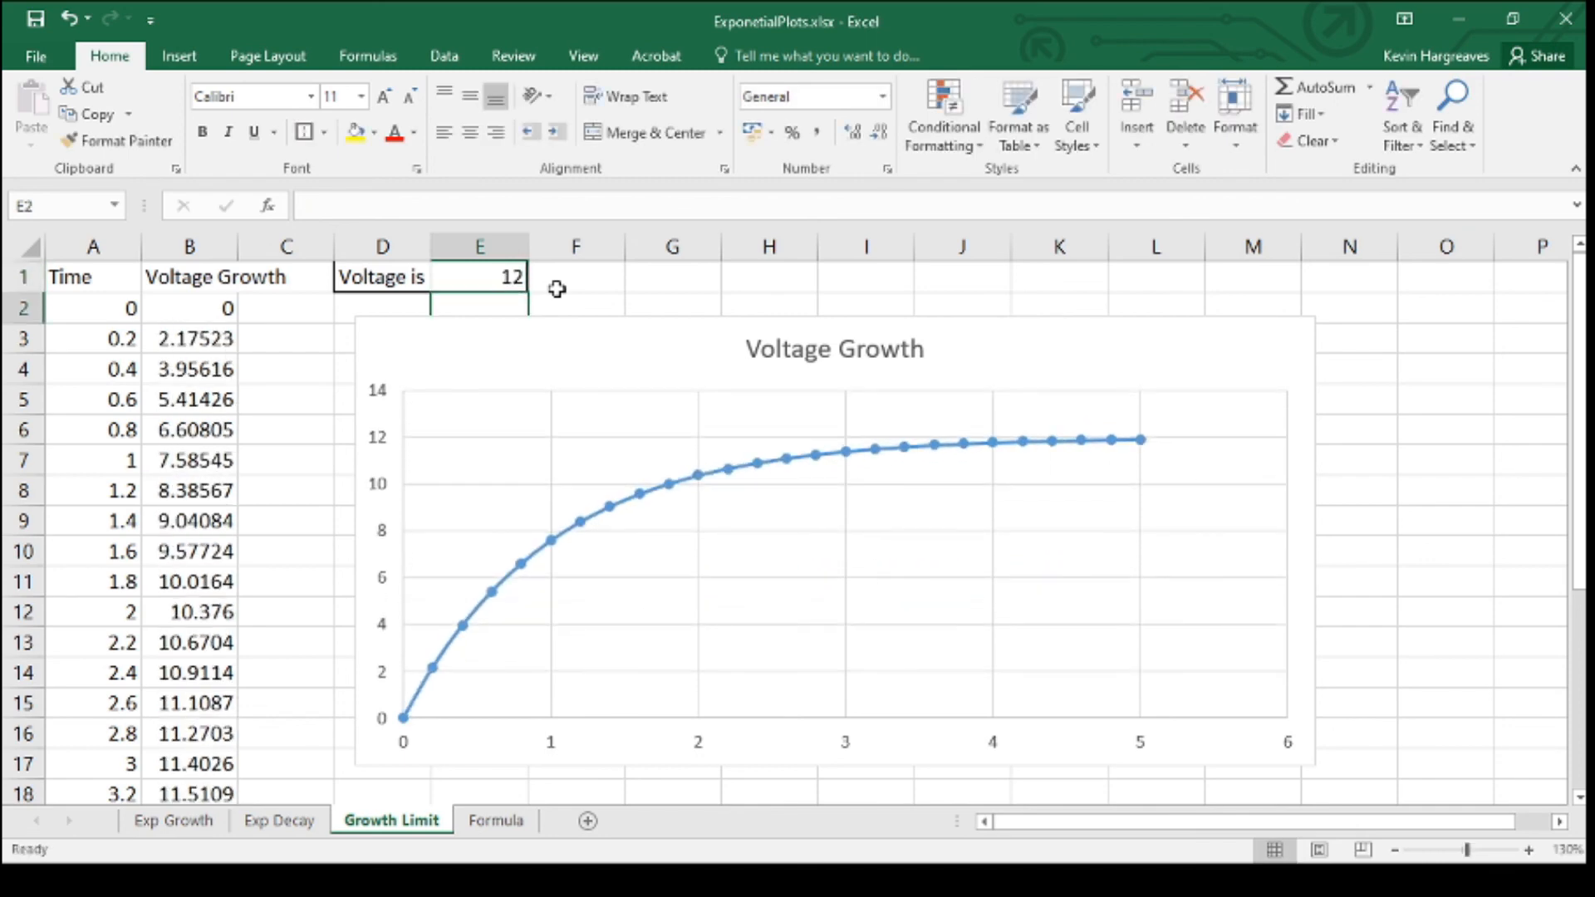
# - Change the supply voltage in E1 to 240 to rescale the plotted growth curve
pyautogui.click(494, 277)
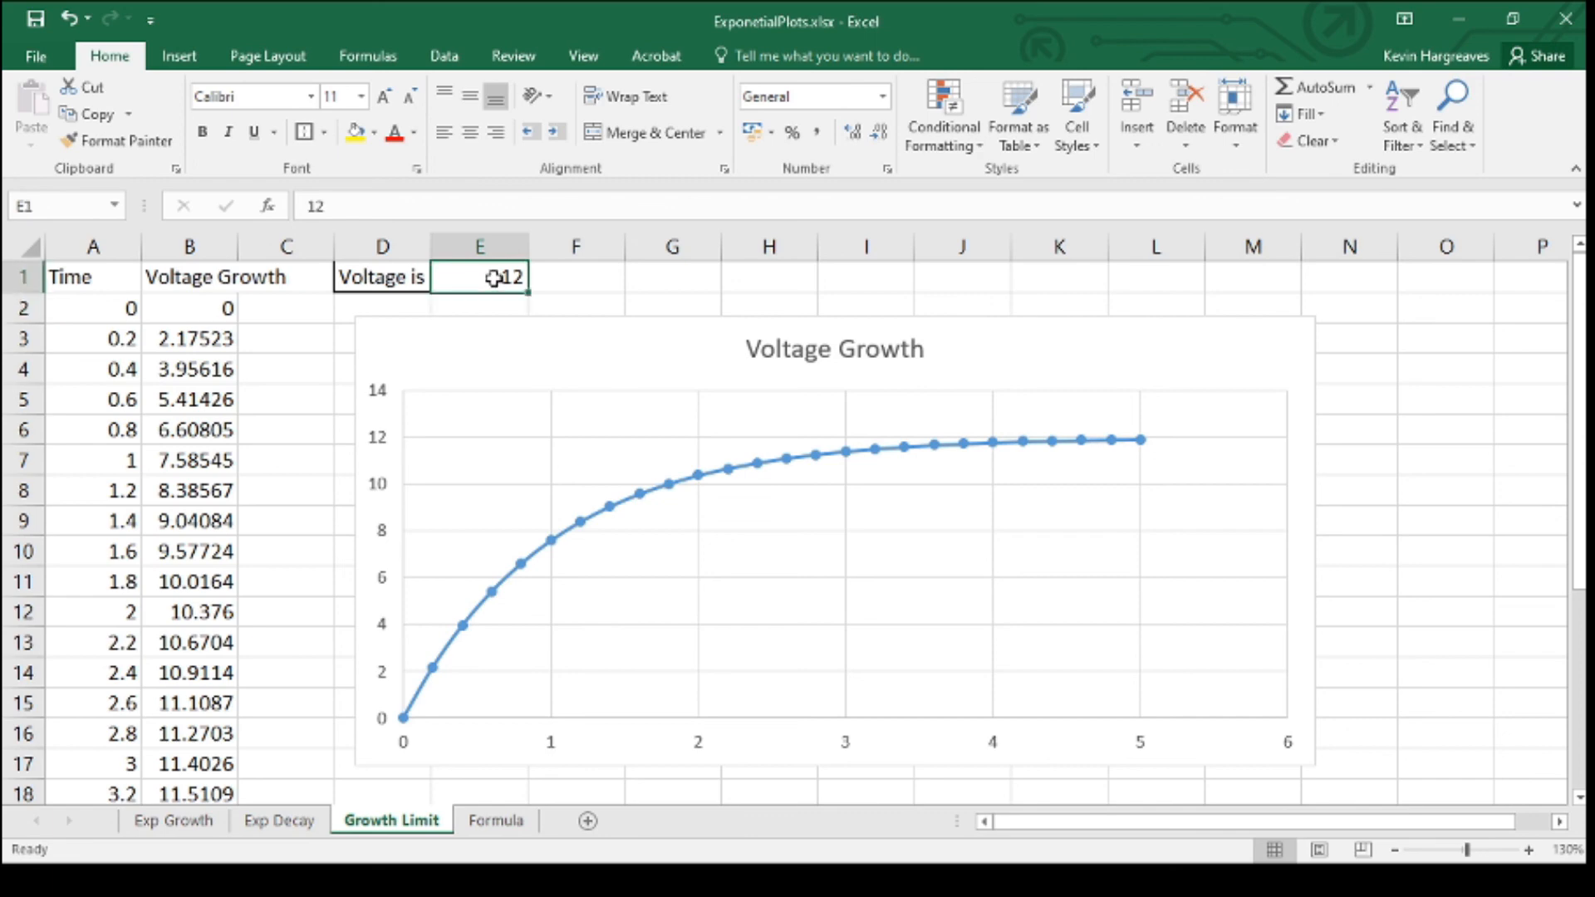
pyautogui.write('240')
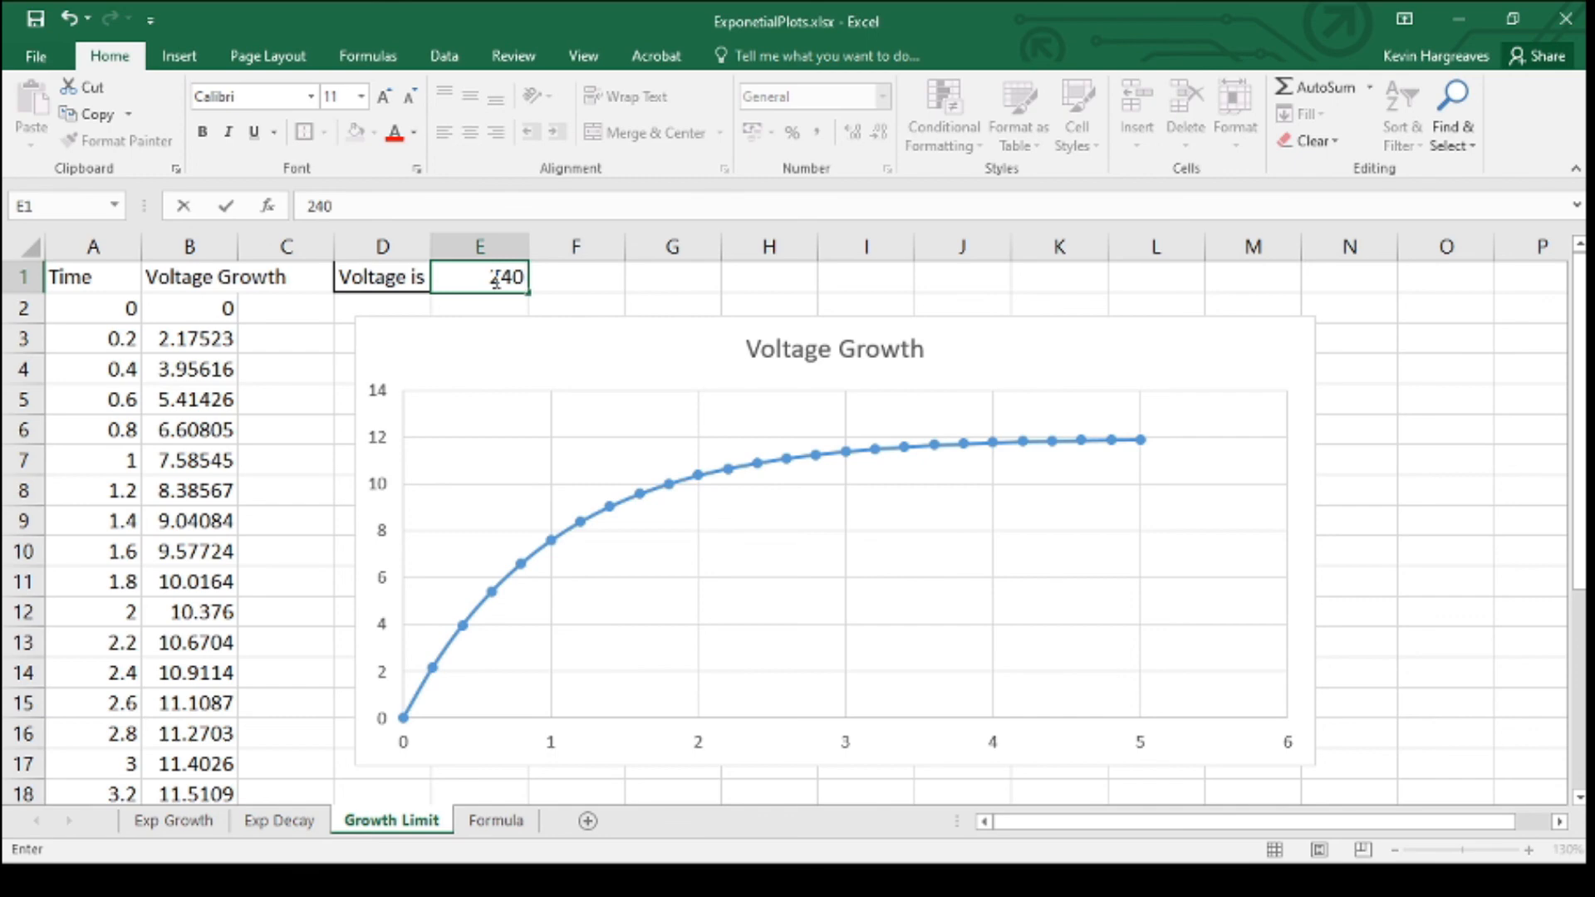
pyautogui.press('Return')
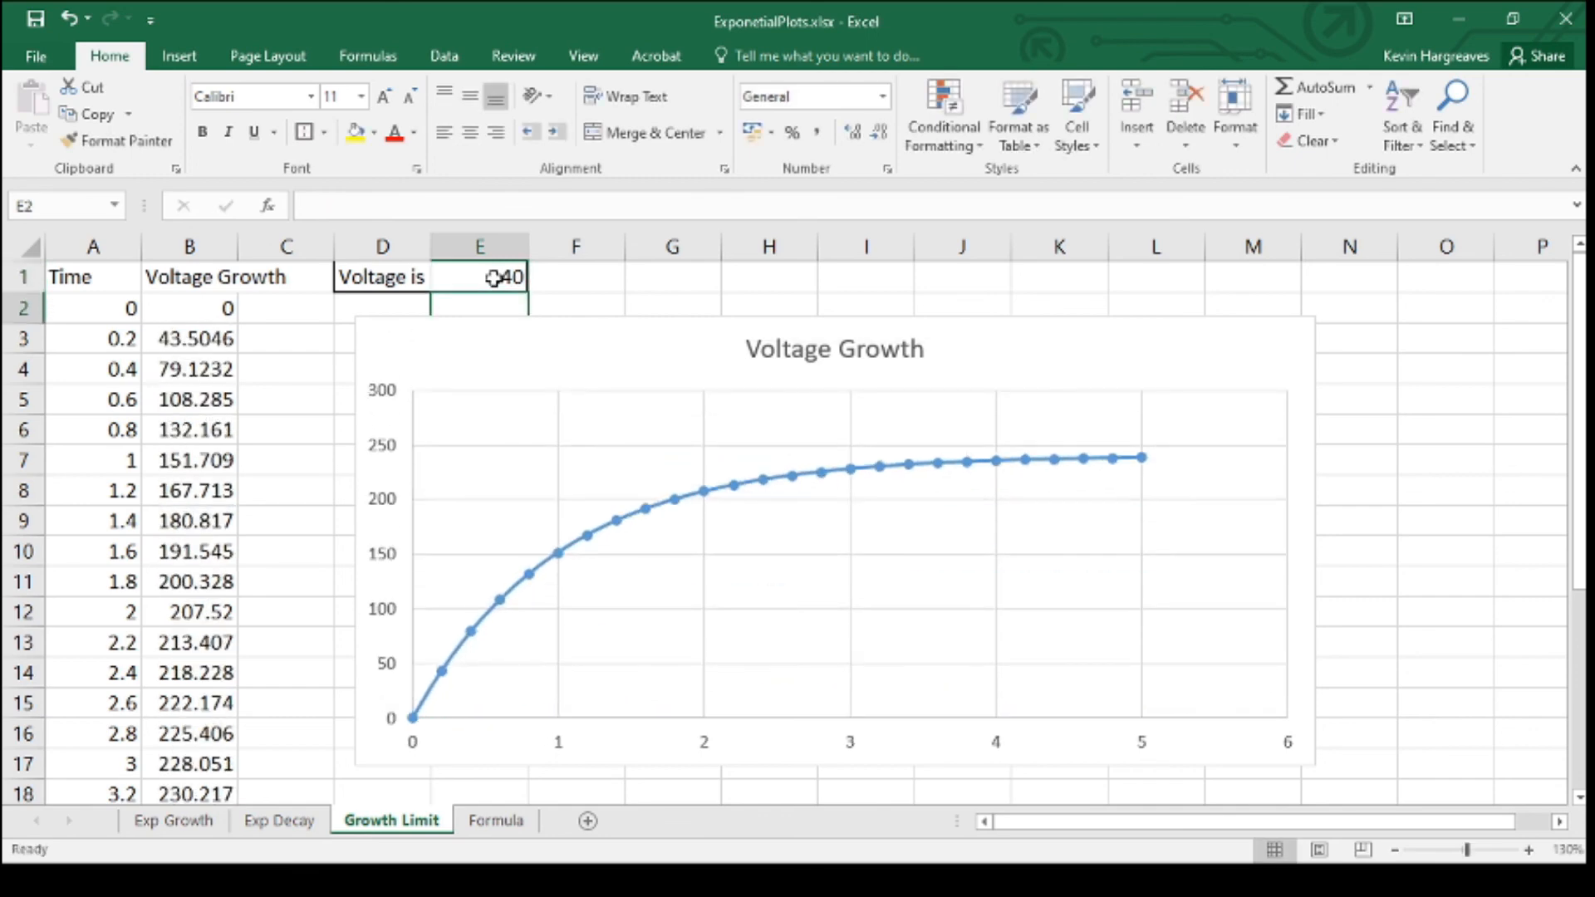